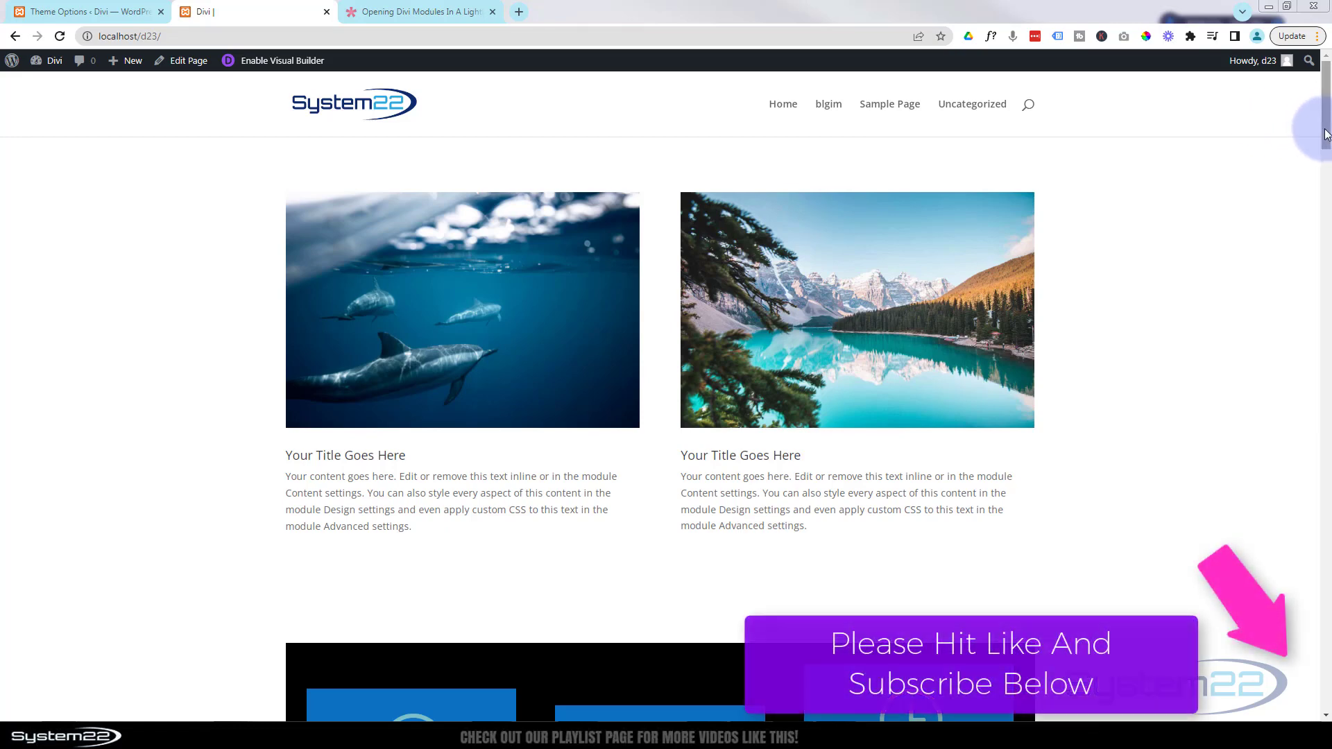
Step: Test the Click Here button on the live page by opening its contact lightbox and closing it again, twice
drag(1325, 133, 1324, 214)
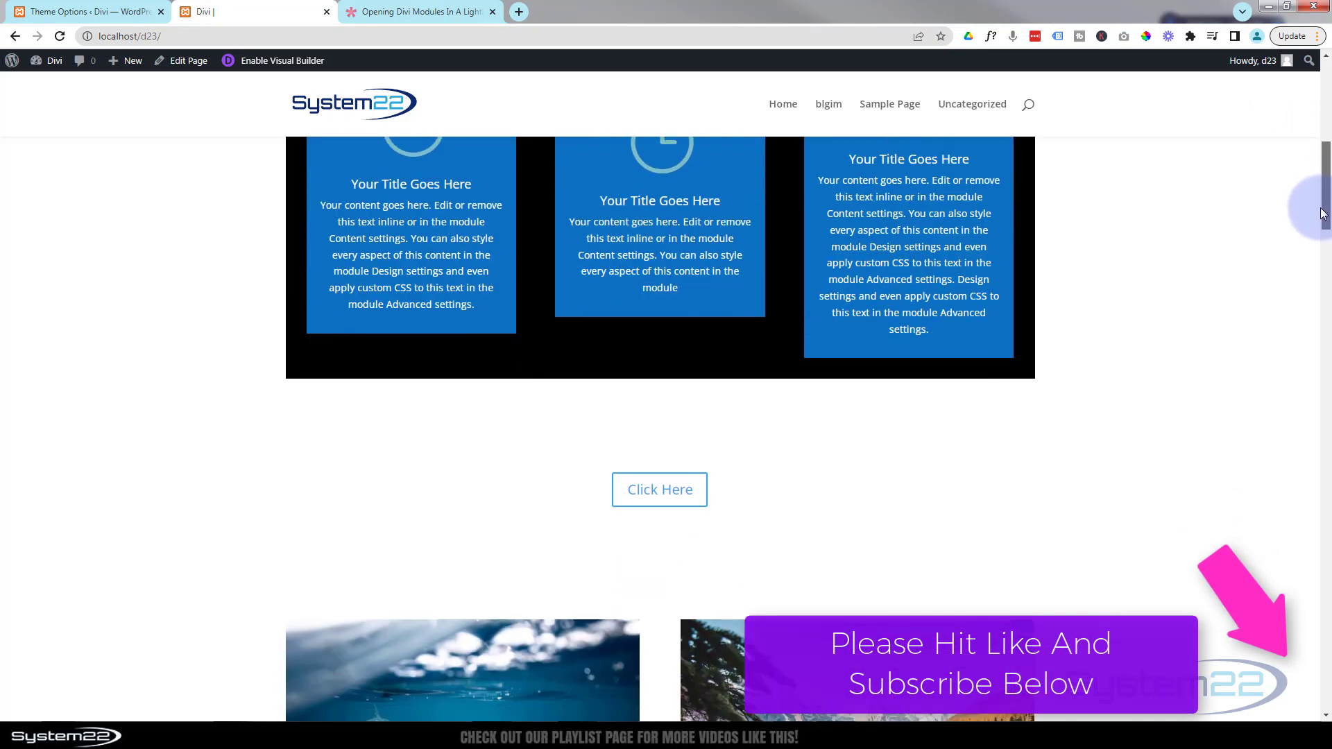
click(649, 490)
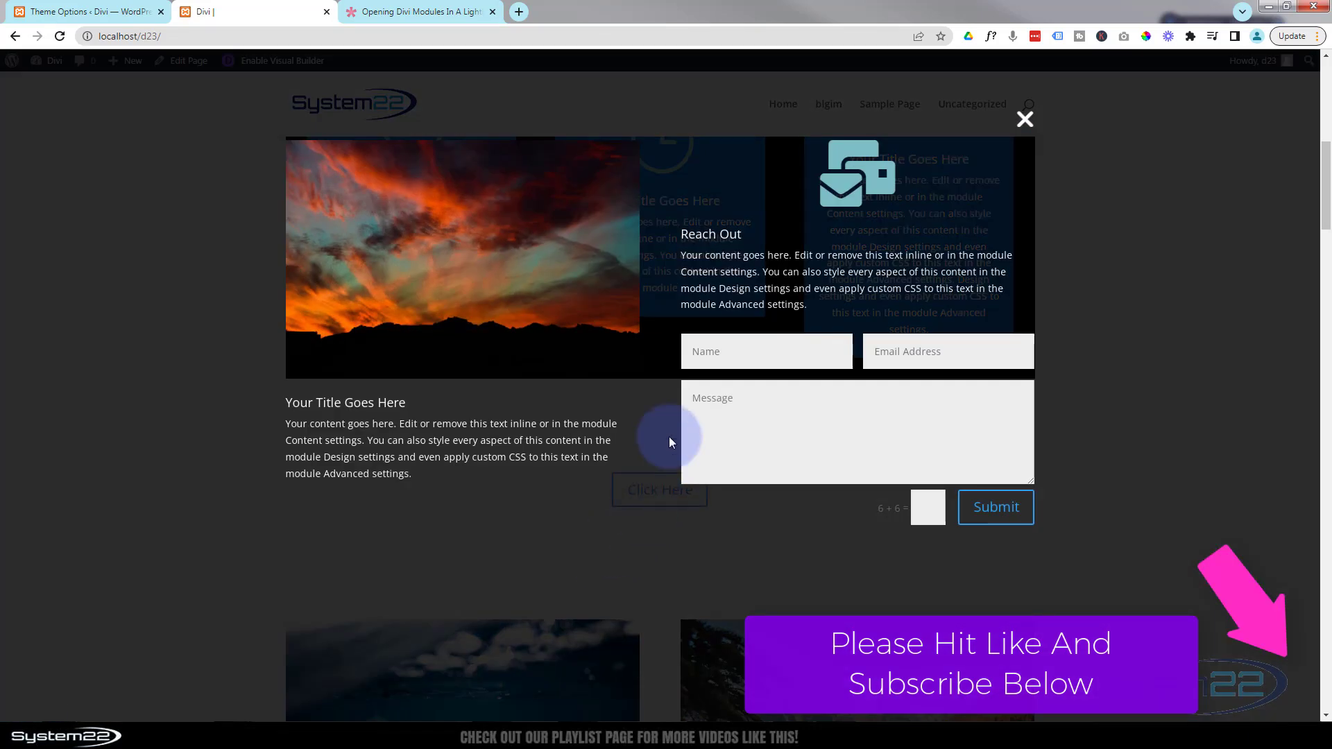
click(1026, 120)
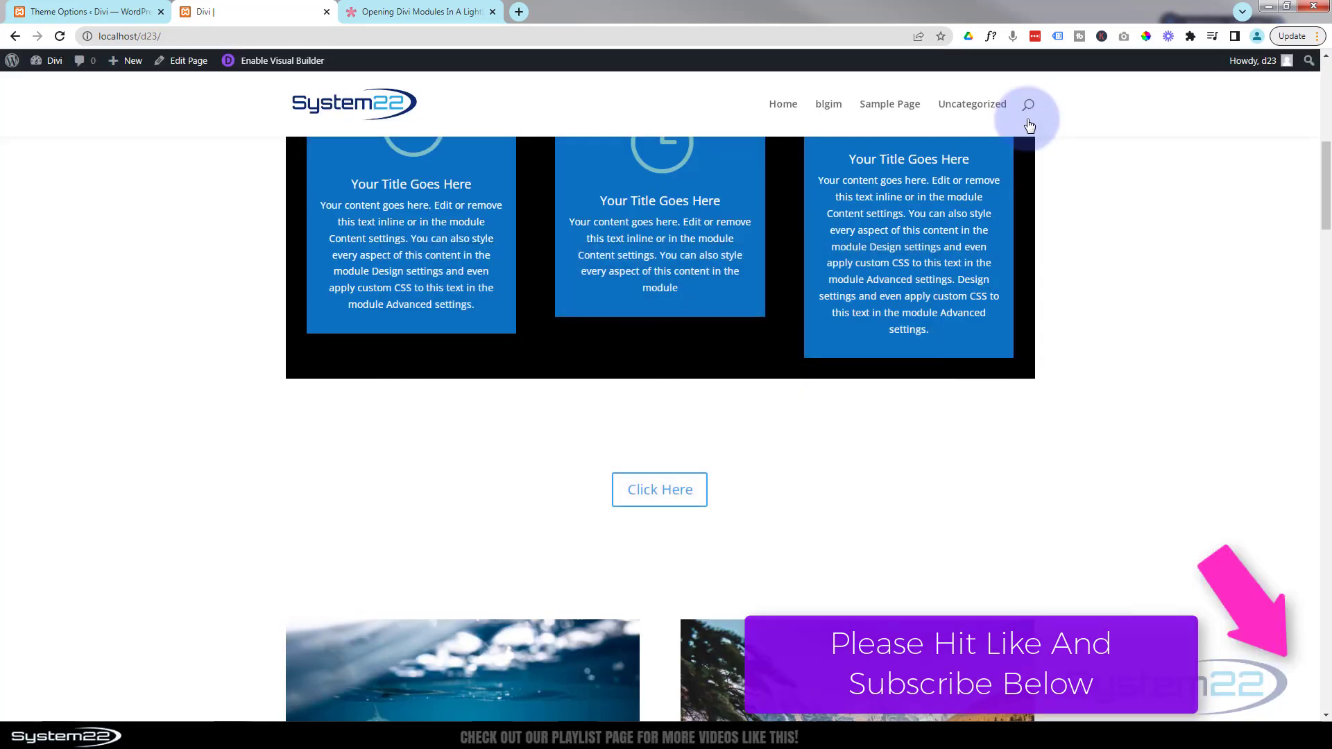
click(685, 495)
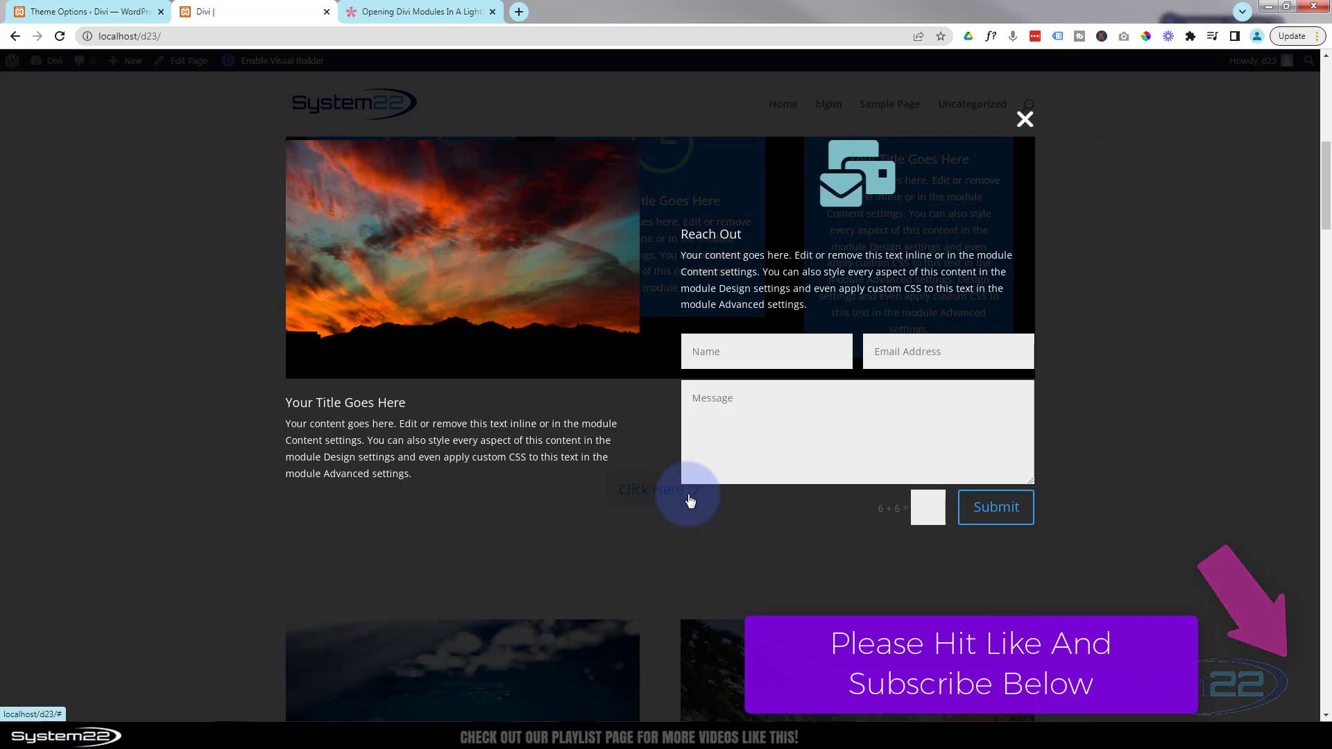
click(1025, 121)
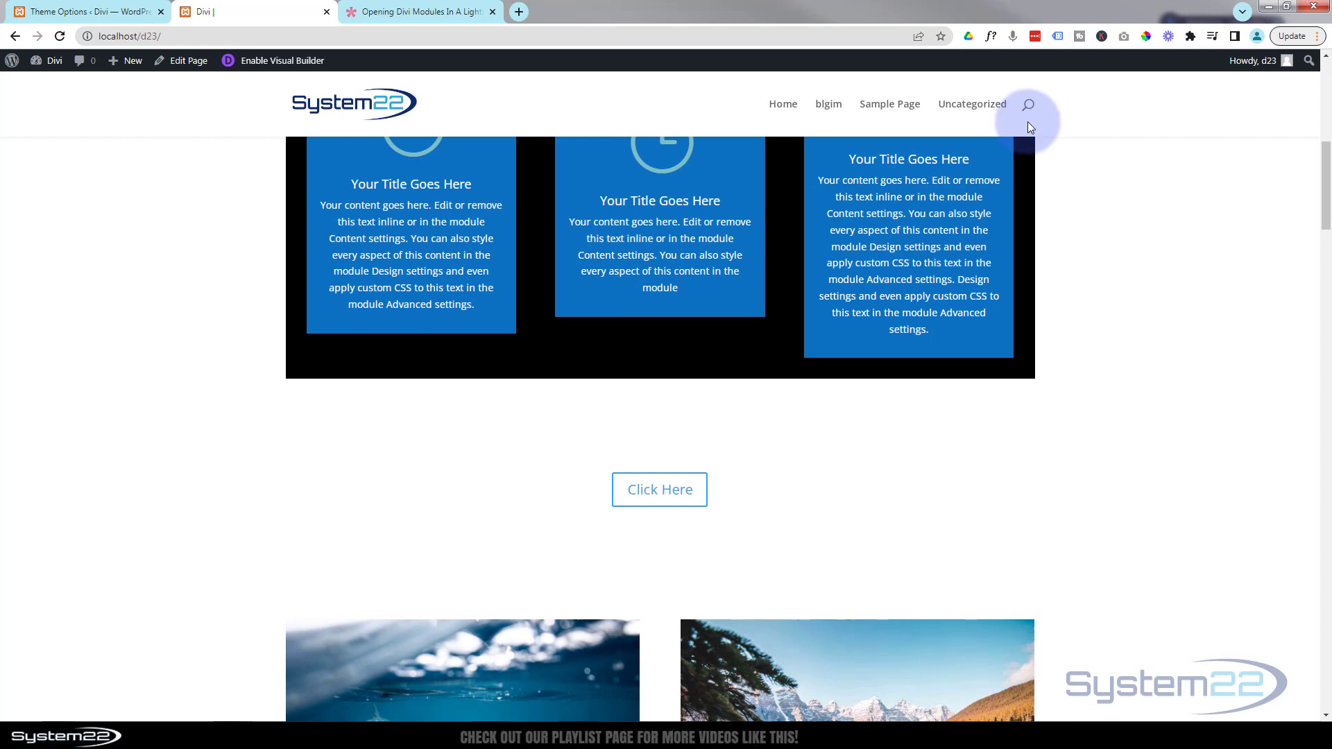
Step: Enable the Visual Builder for the page and review the CSS code in the Opening Divi Modules In A Lightbox article
drag(1323, 203, 1325, 87)
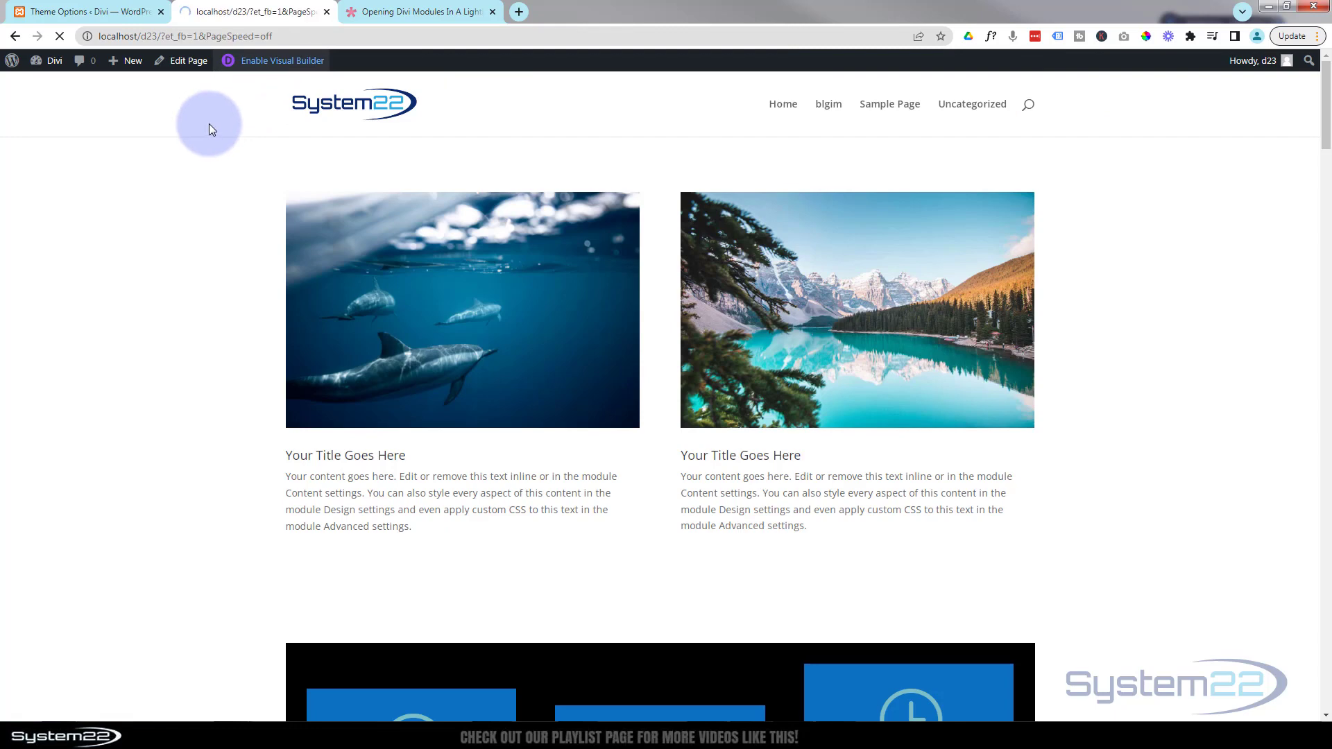
click(384, 12)
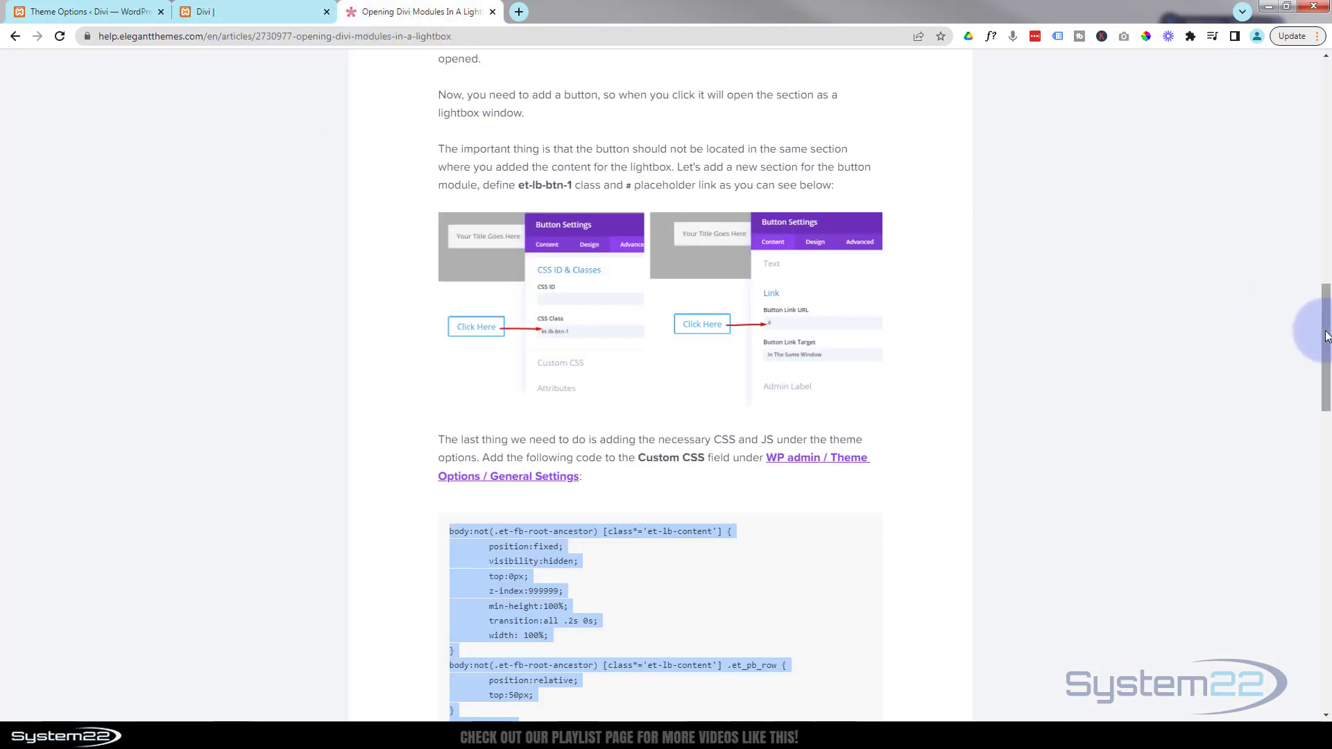
drag(1326, 336, 1327, 111)
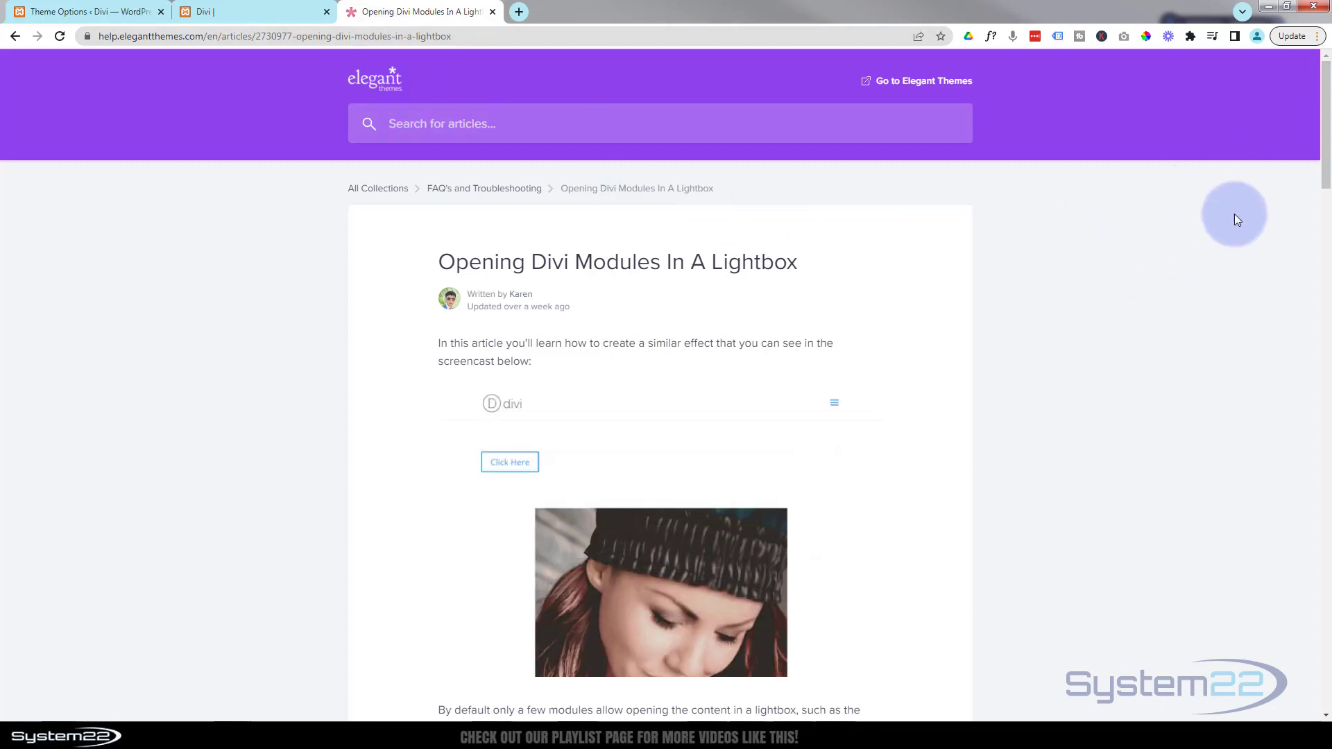
drag(1322, 165, 1322, 458)
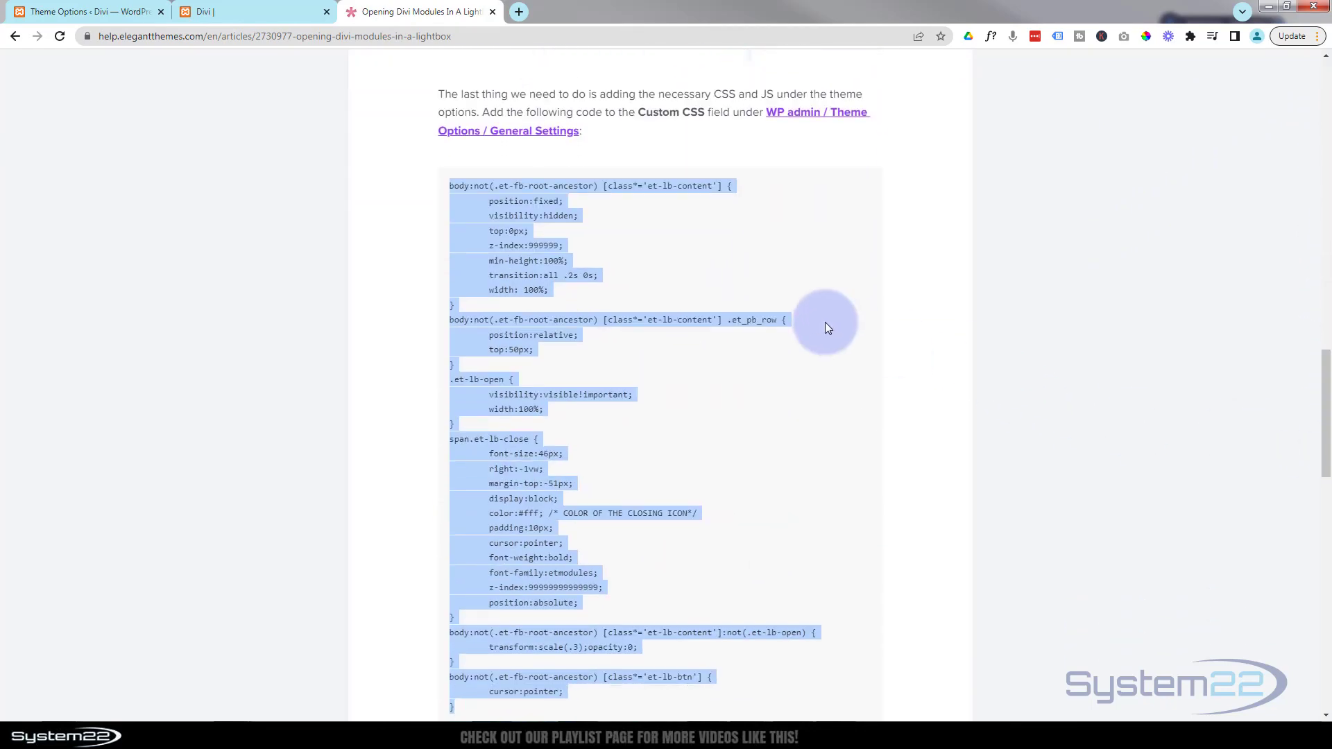
click(843, 326)
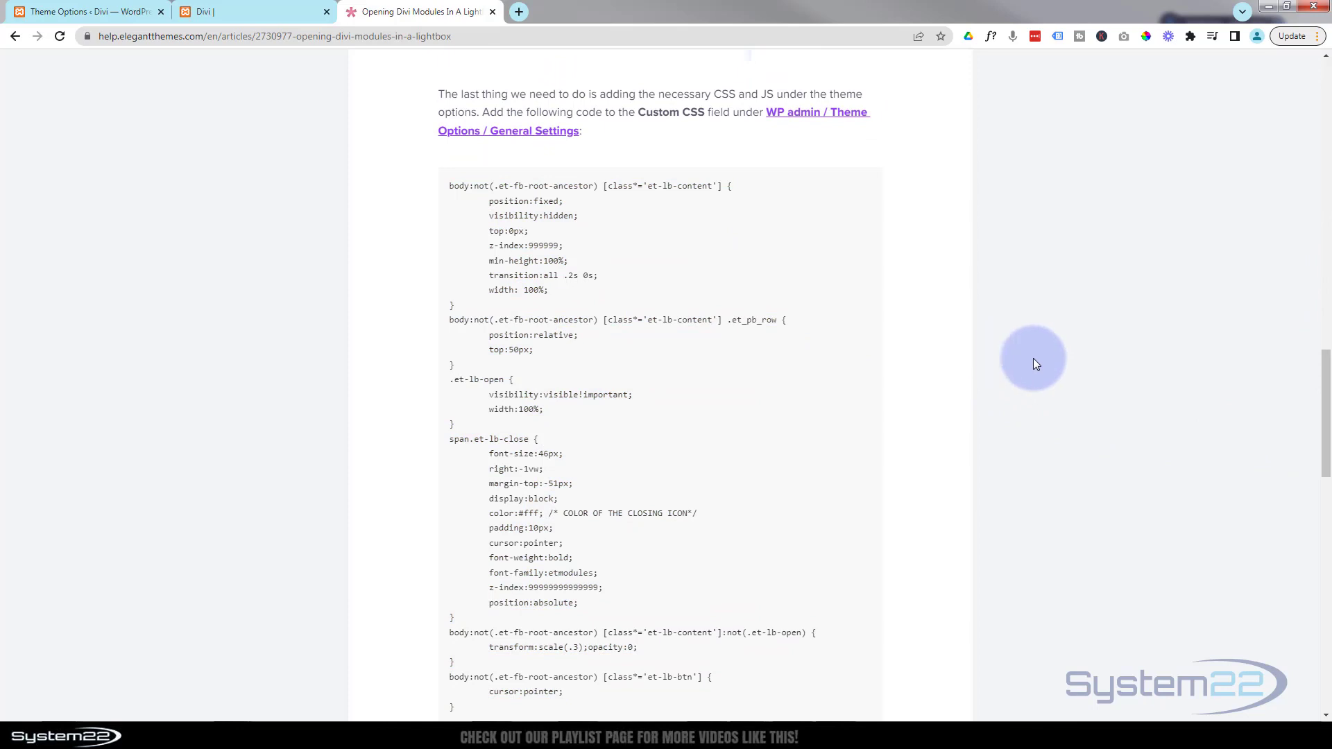
Step: Back in the page builder, delete the dark contact-form section and the Click Here button module below it
click(220, 10)
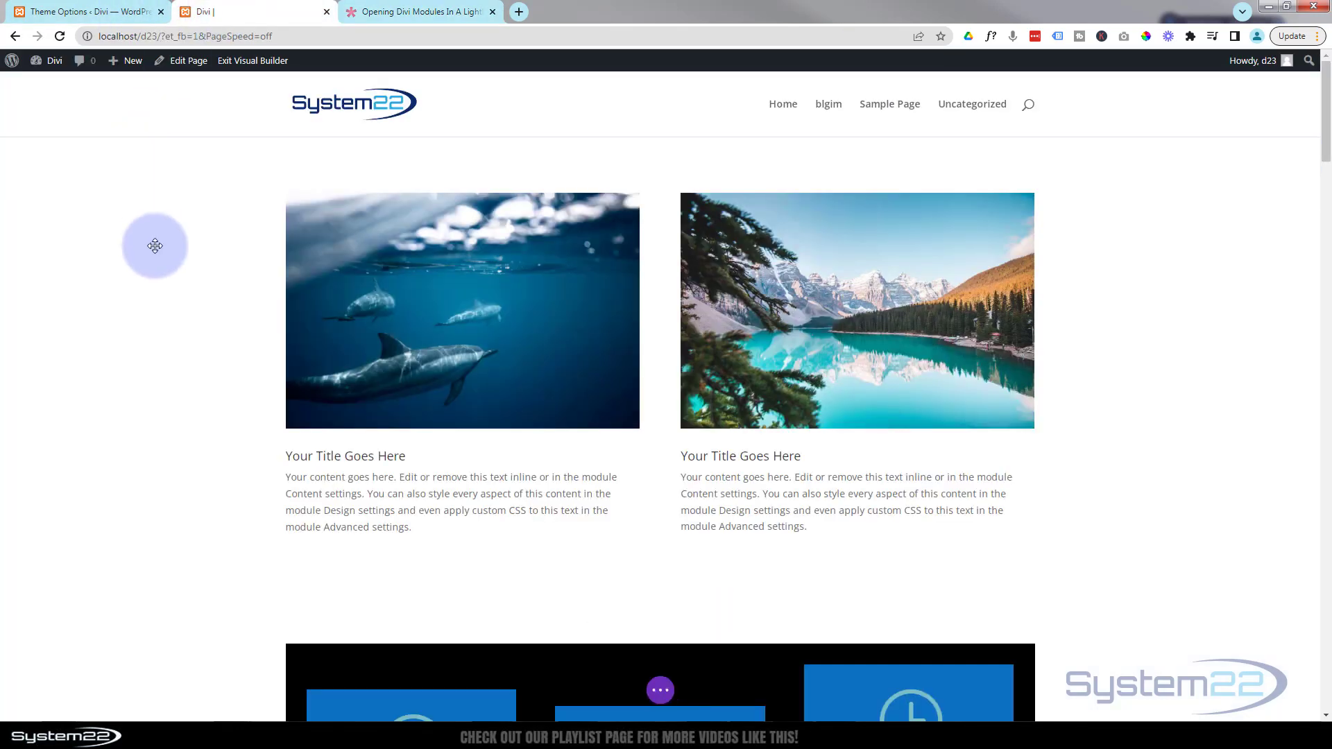
scroll(155, 246, down, 10)
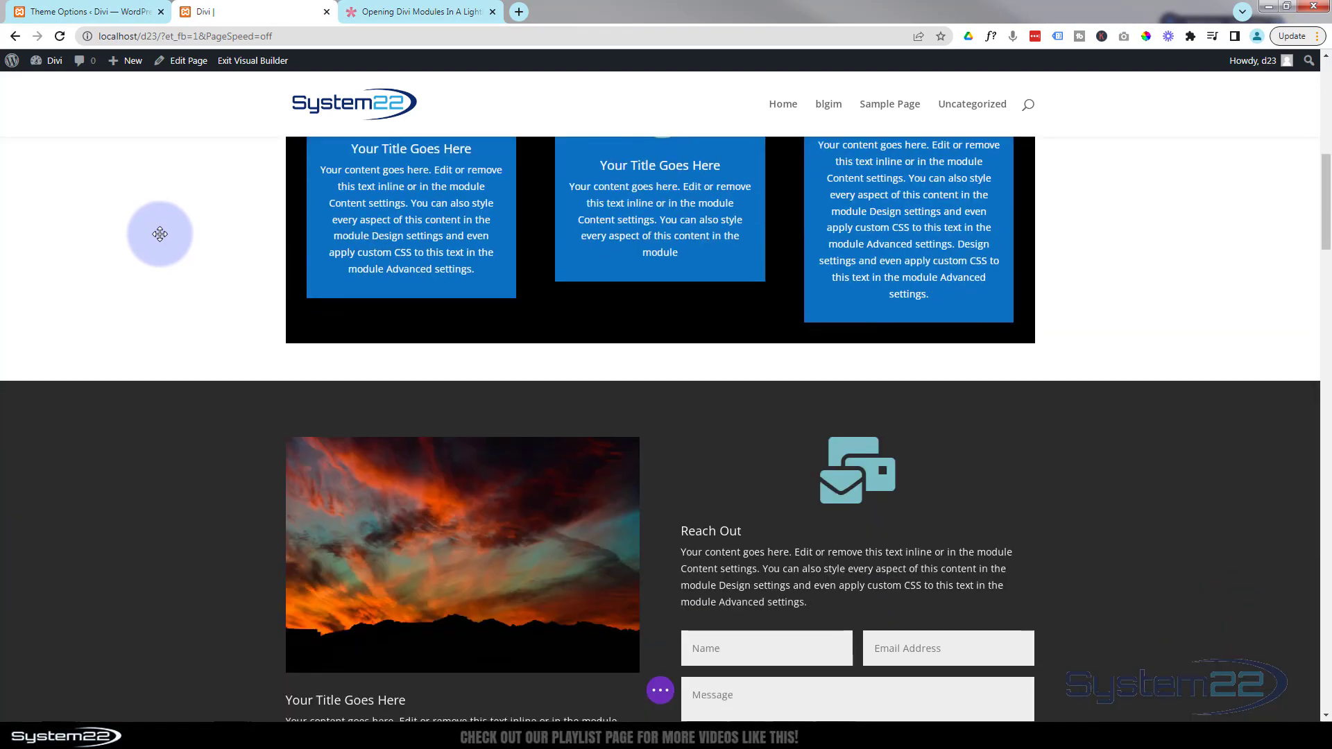
scroll(160, 235, down, 2)
scroll(158, 235, down, 2)
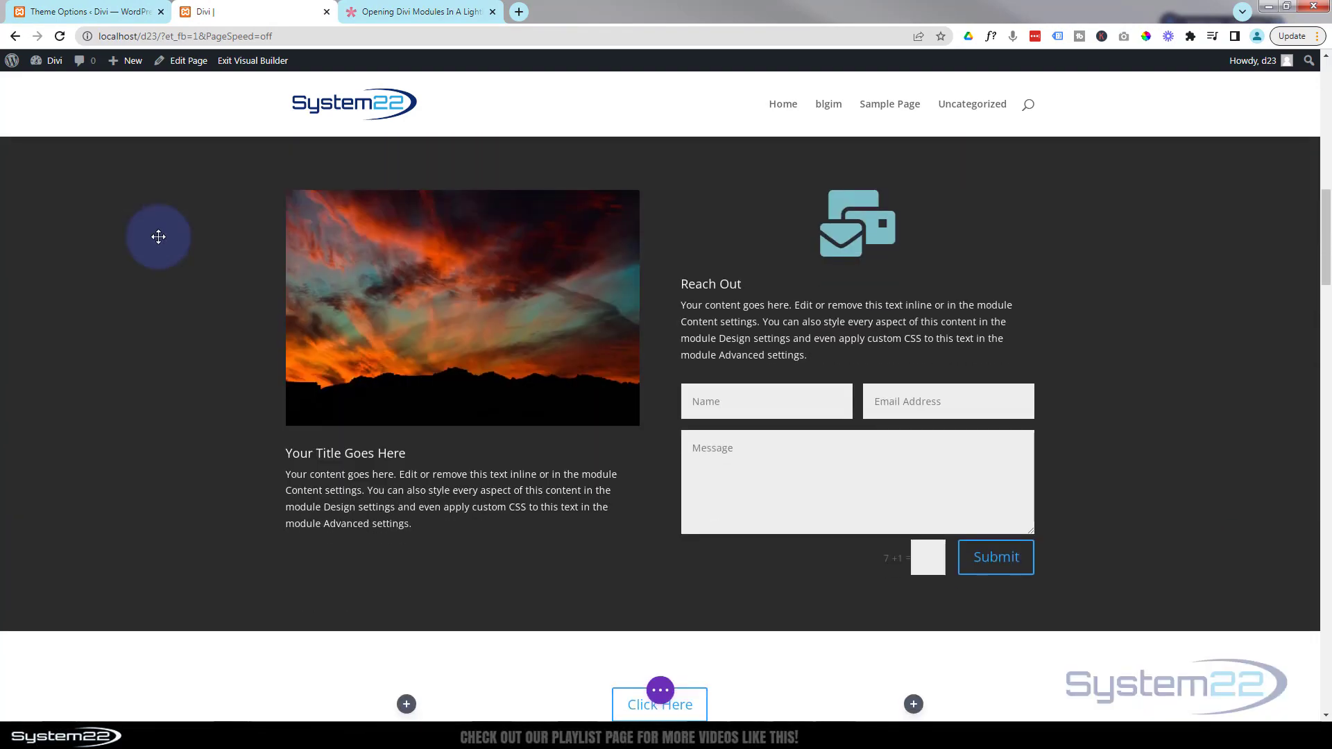
mouse_move(150, 249)
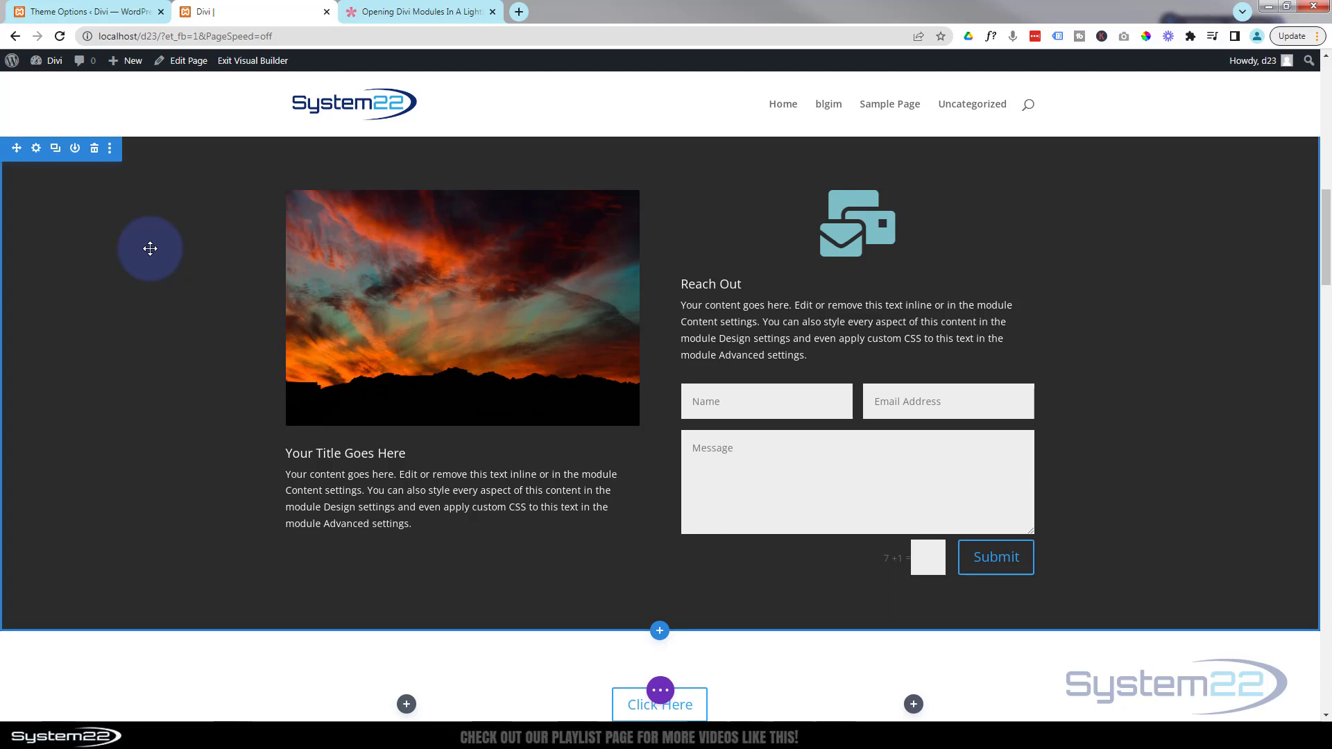
click(95, 149)
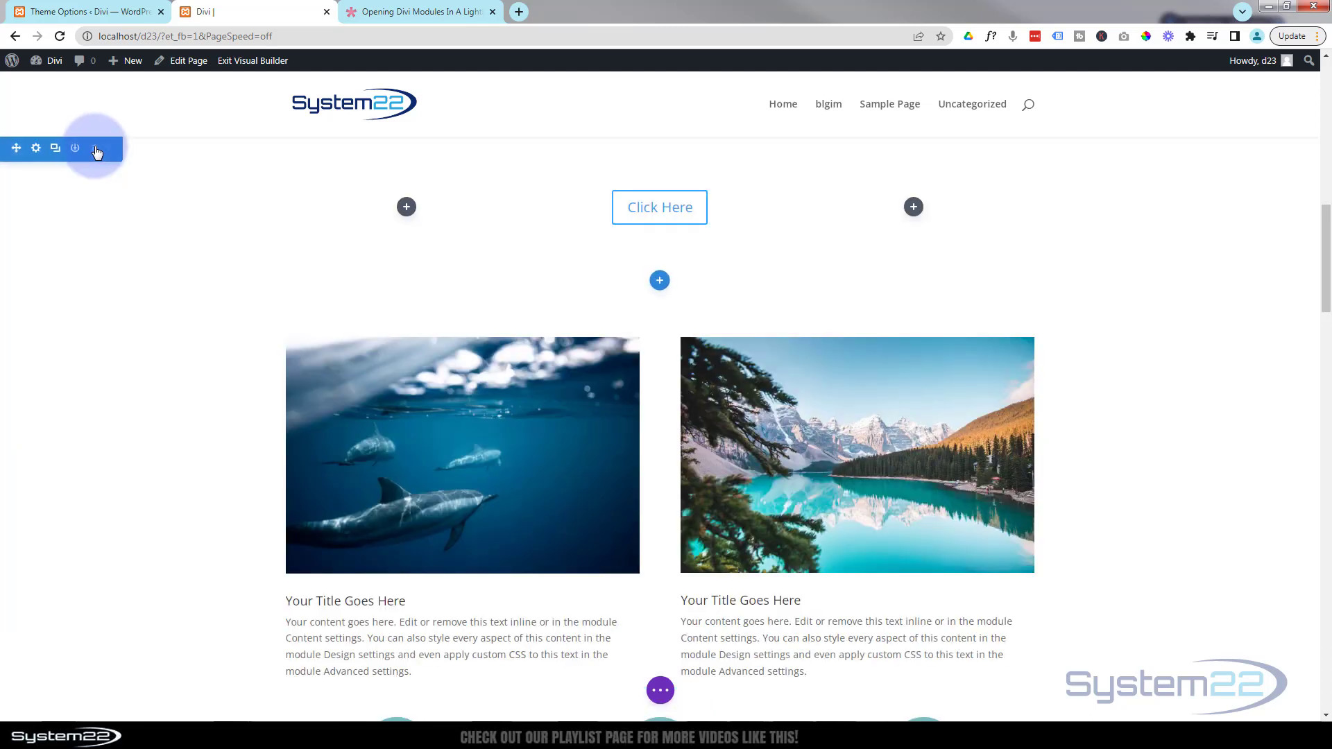
drag(702, 202, 673, 208)
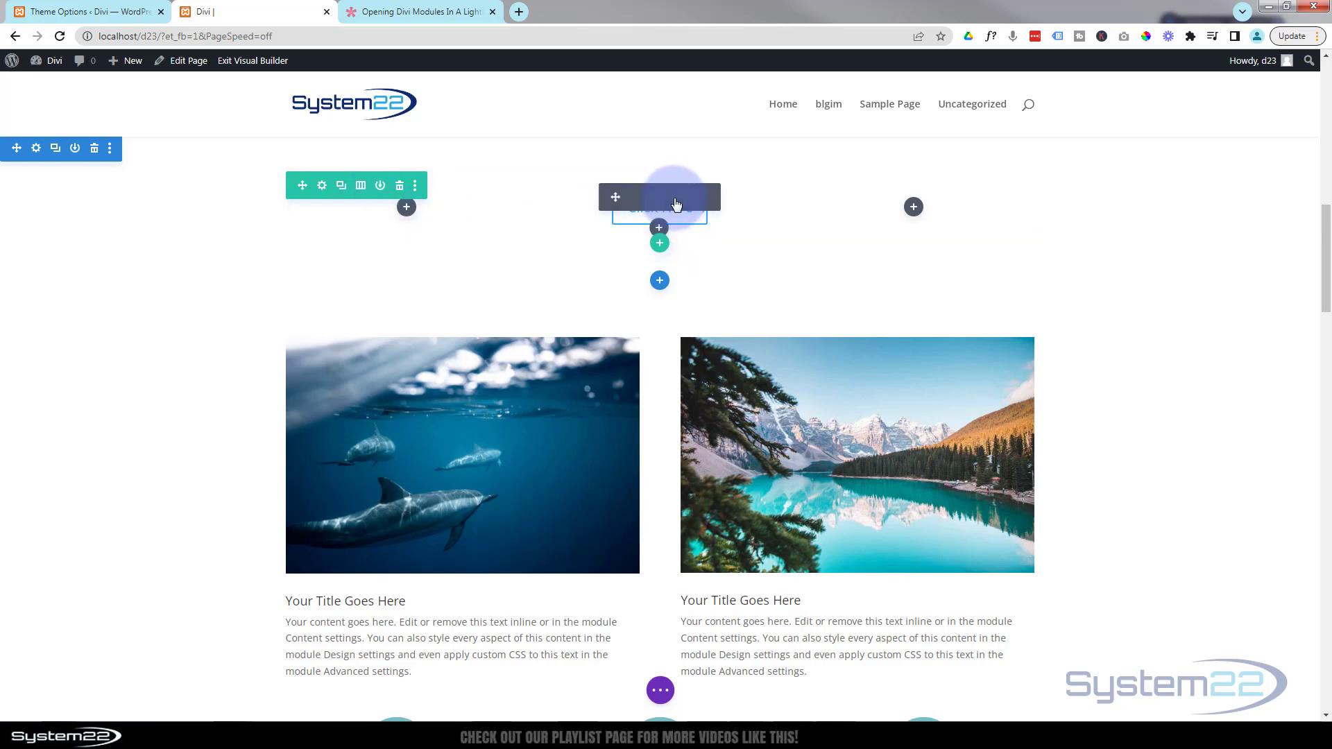
click(694, 199)
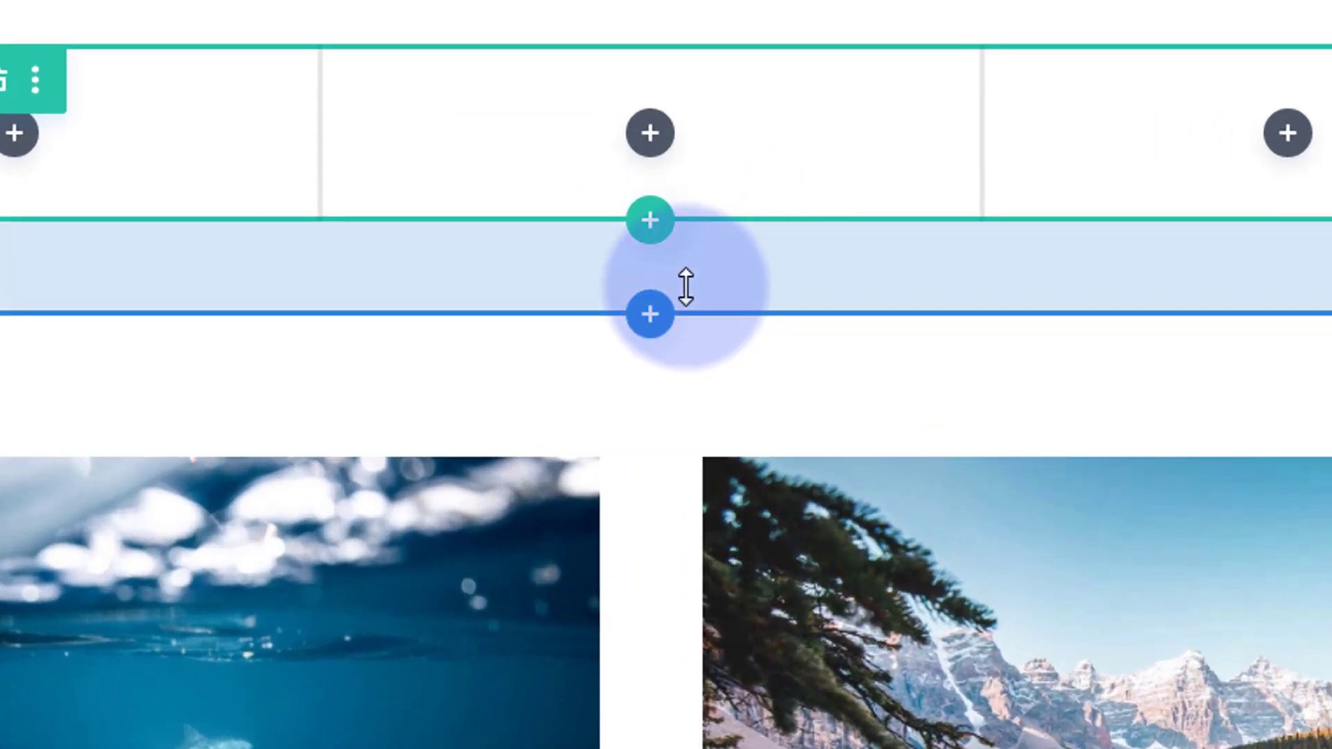
Step: Insert a regular section with a row of two equal columns below the empty three-column row
click(653, 318)
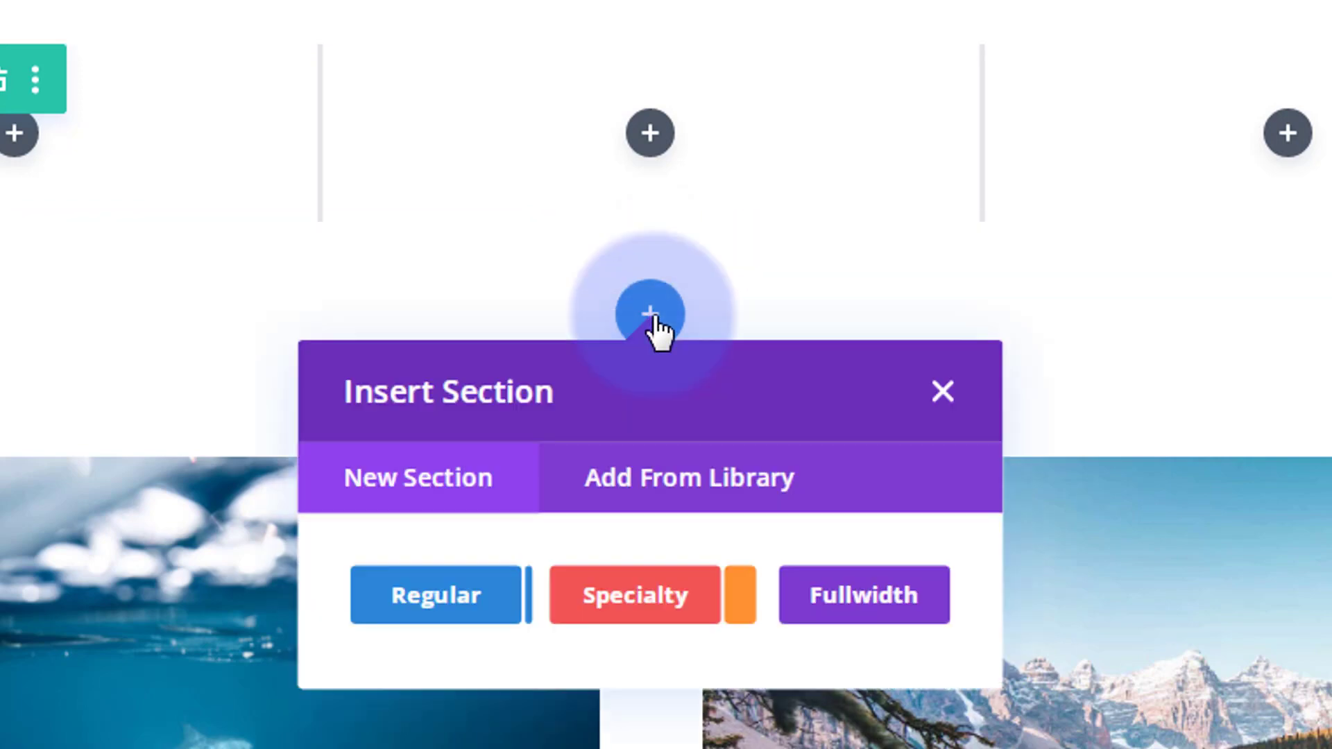
click(452, 601)
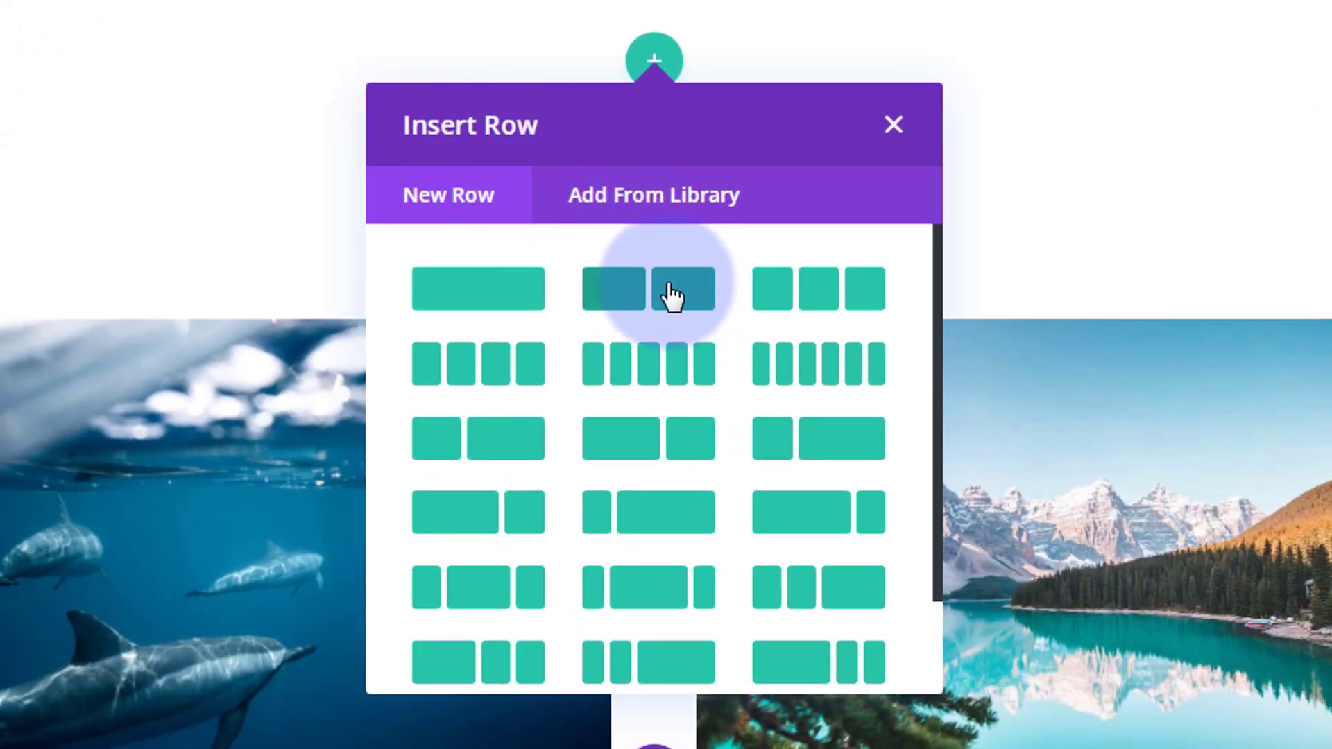
click(670, 295)
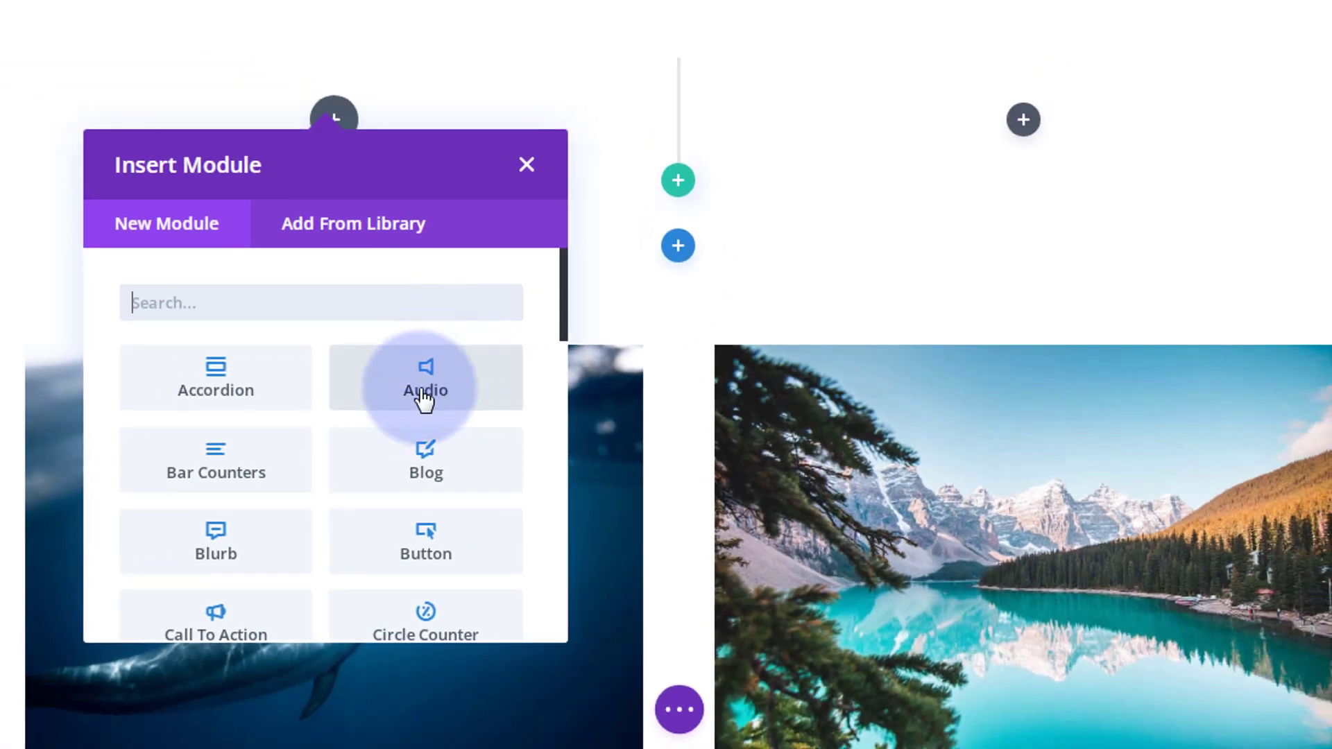
Step: Add a Blurb module to the new row's first column, using the red sunset image from the media library, and save it
scroll(379, 419, down, 3)
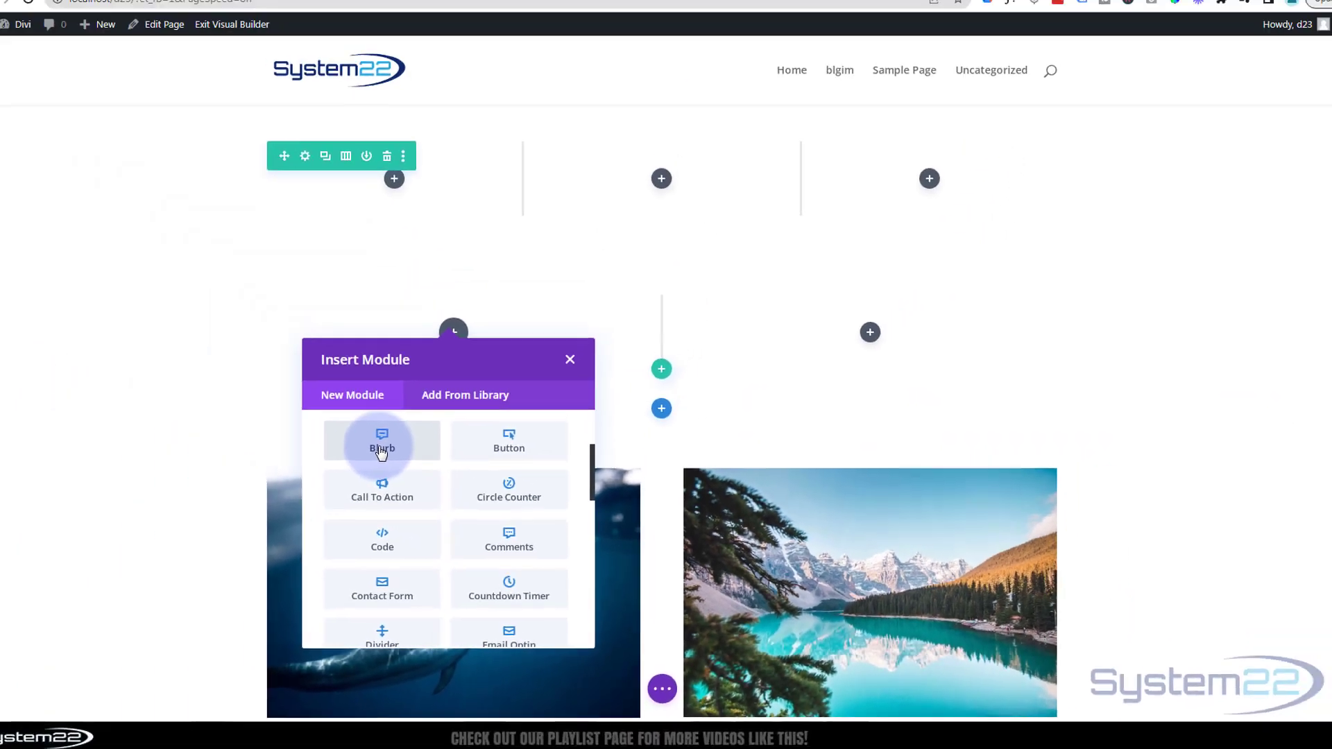
click(216, 309)
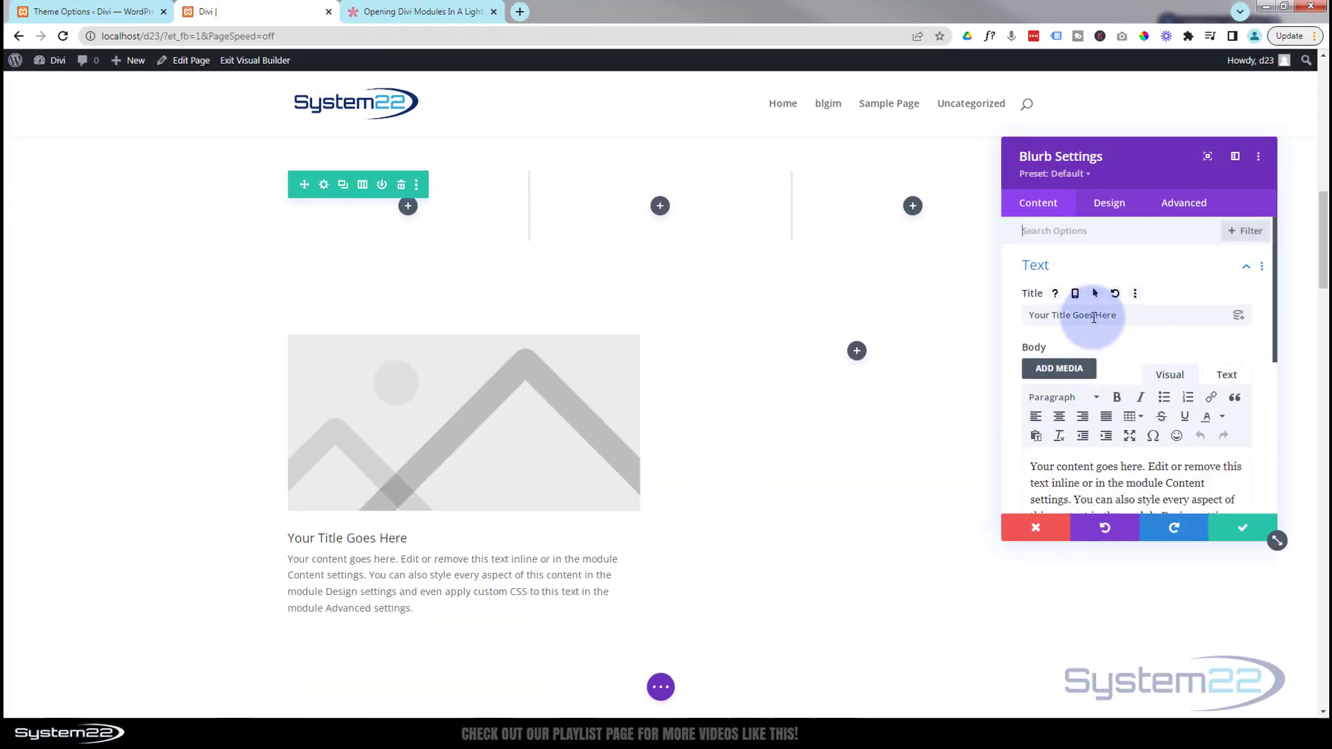
scroll(1093, 318, down, 5)
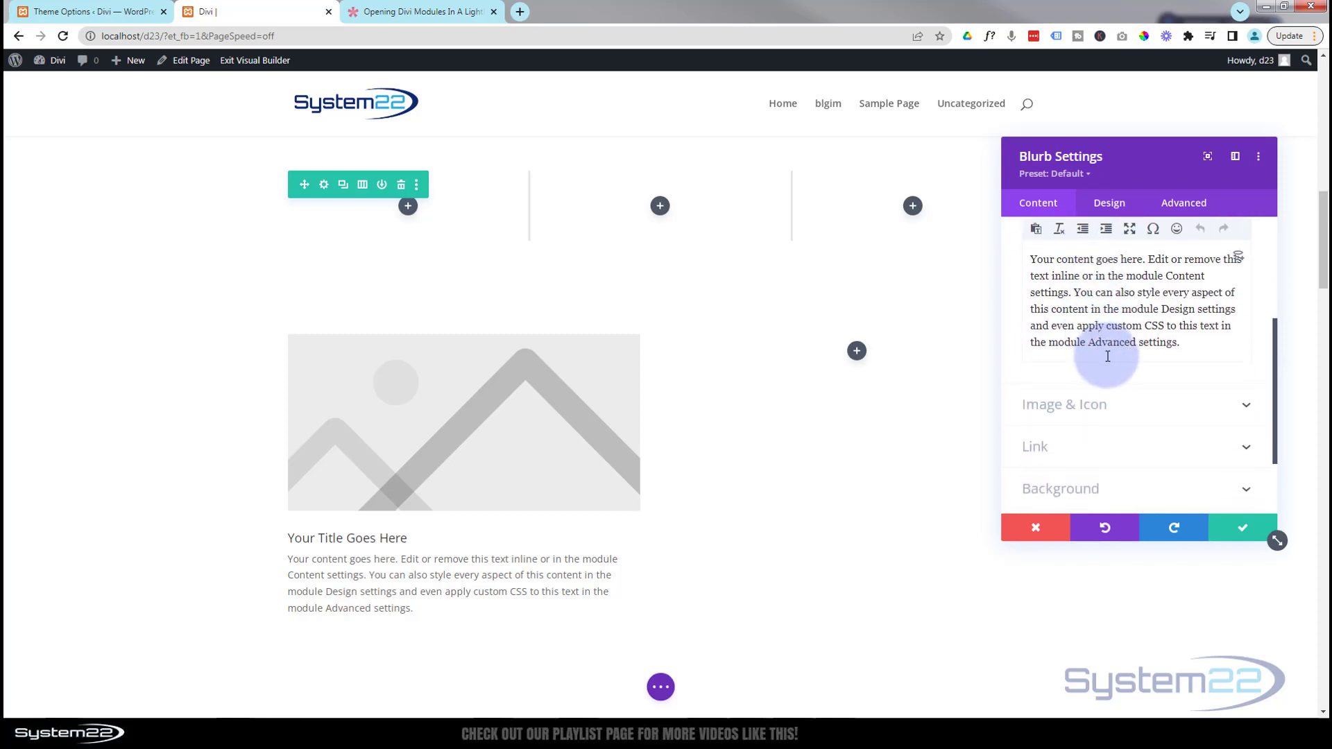
click(1124, 408)
click(1123, 412)
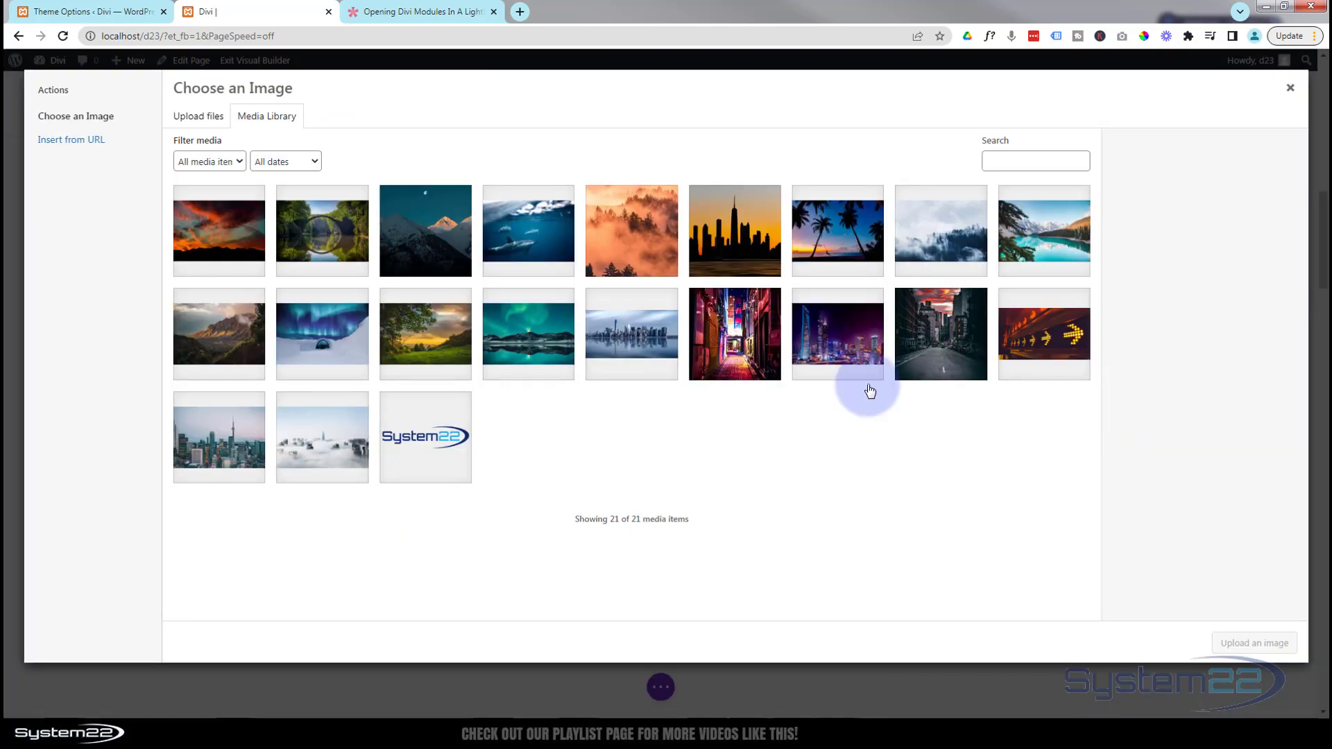
click(258, 257)
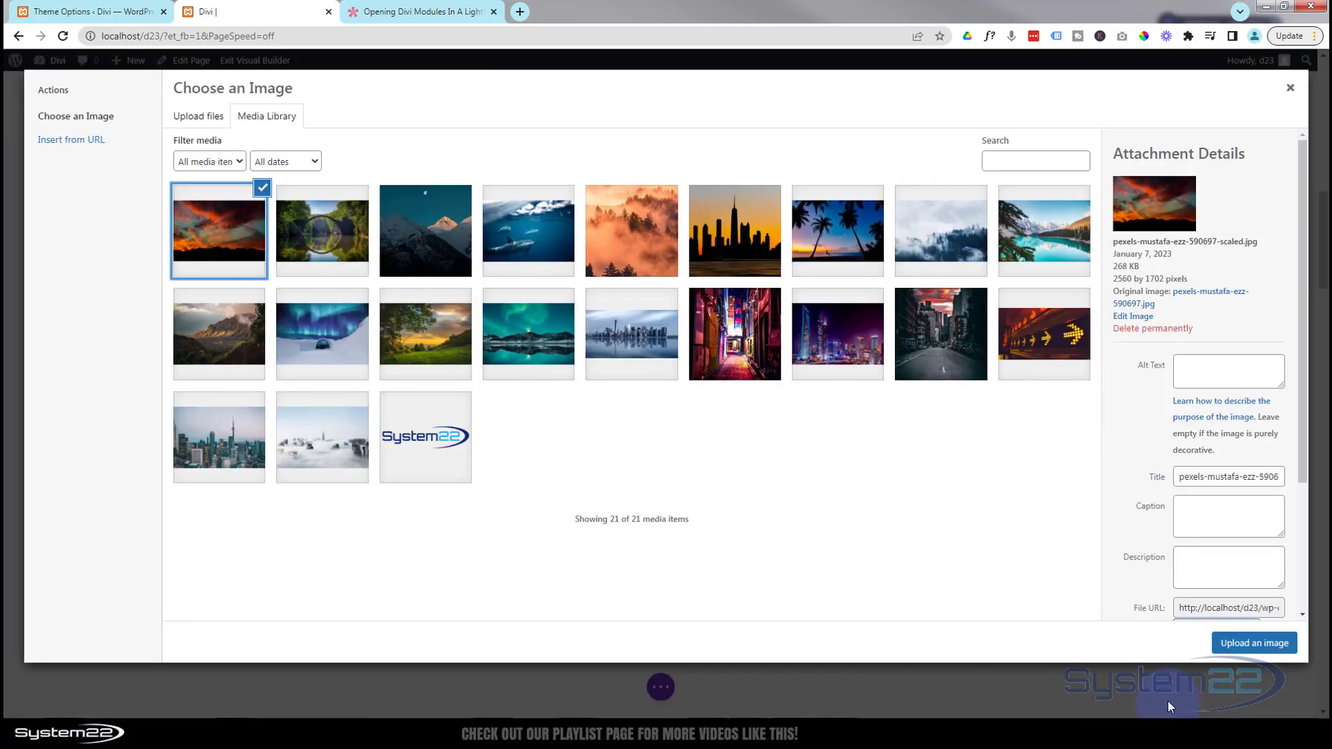
click(1241, 644)
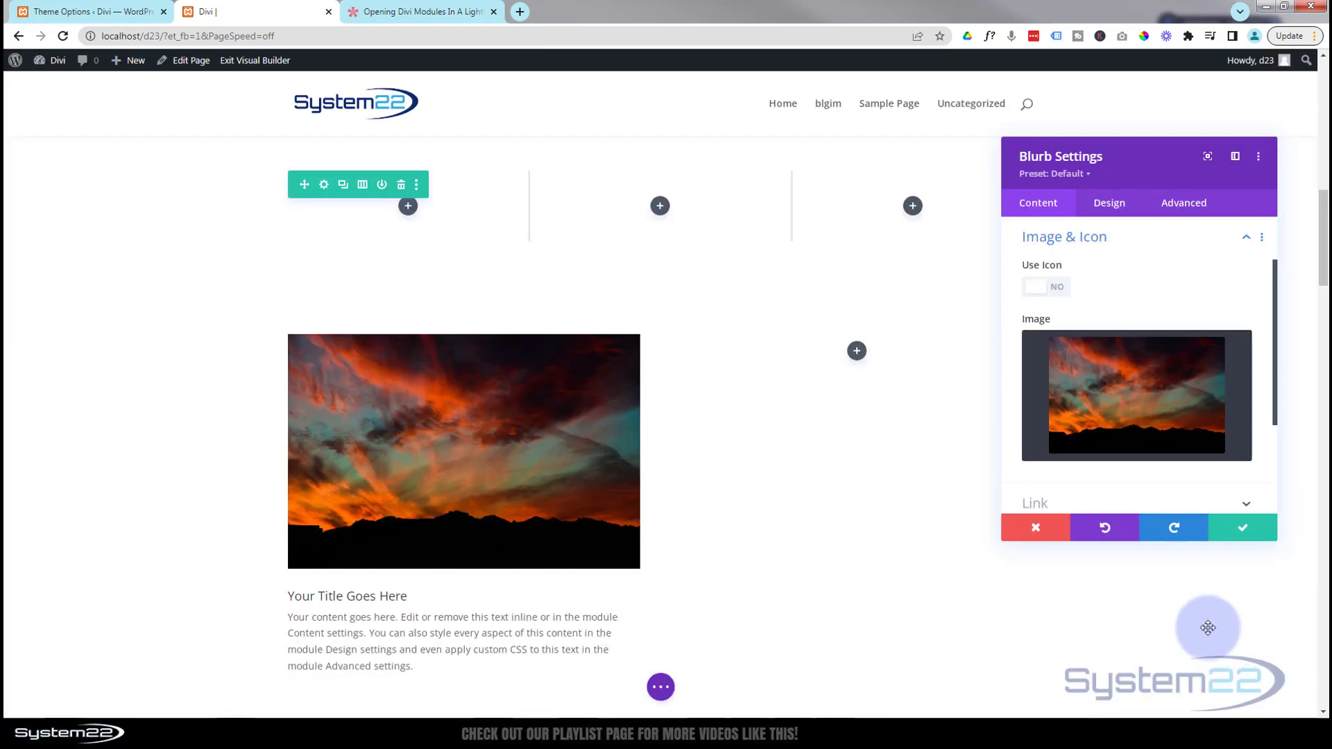
click(1256, 527)
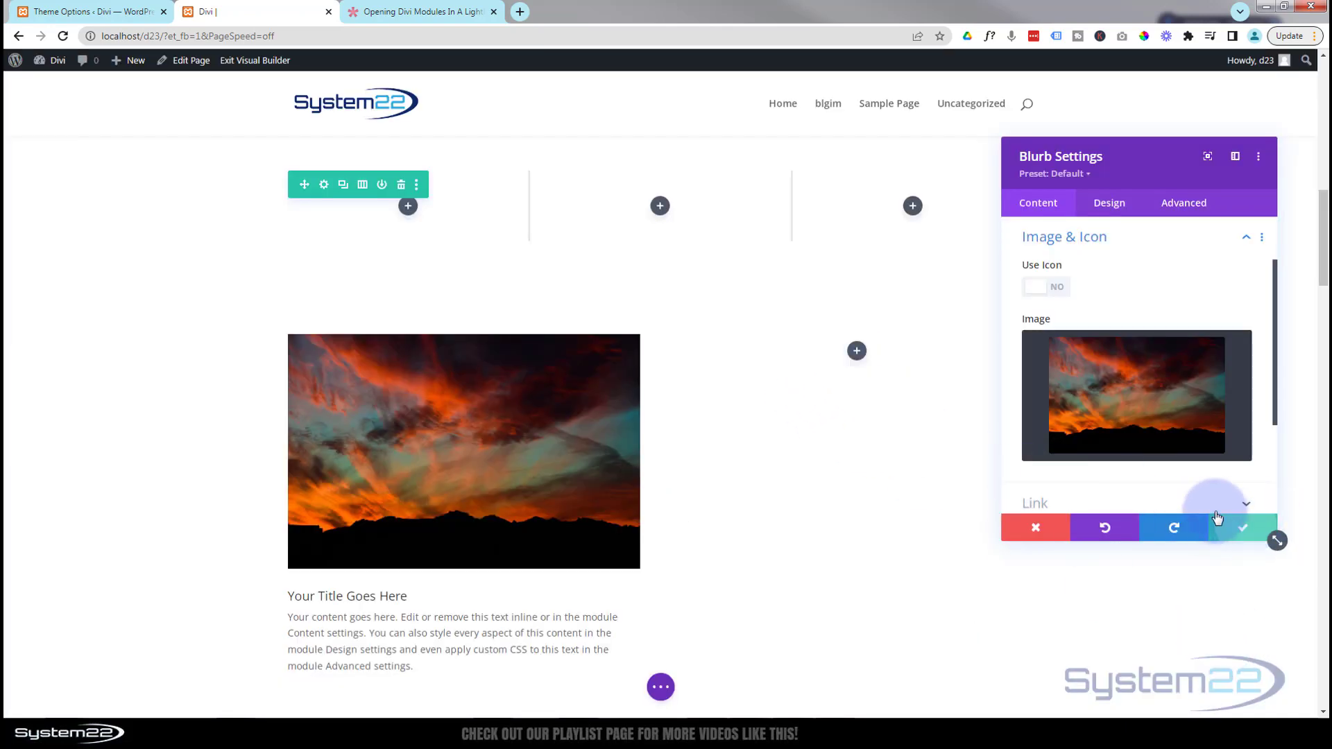
Step: Add a Blurb module to the new row's second column and title it "Reach Out!"
click(856, 351)
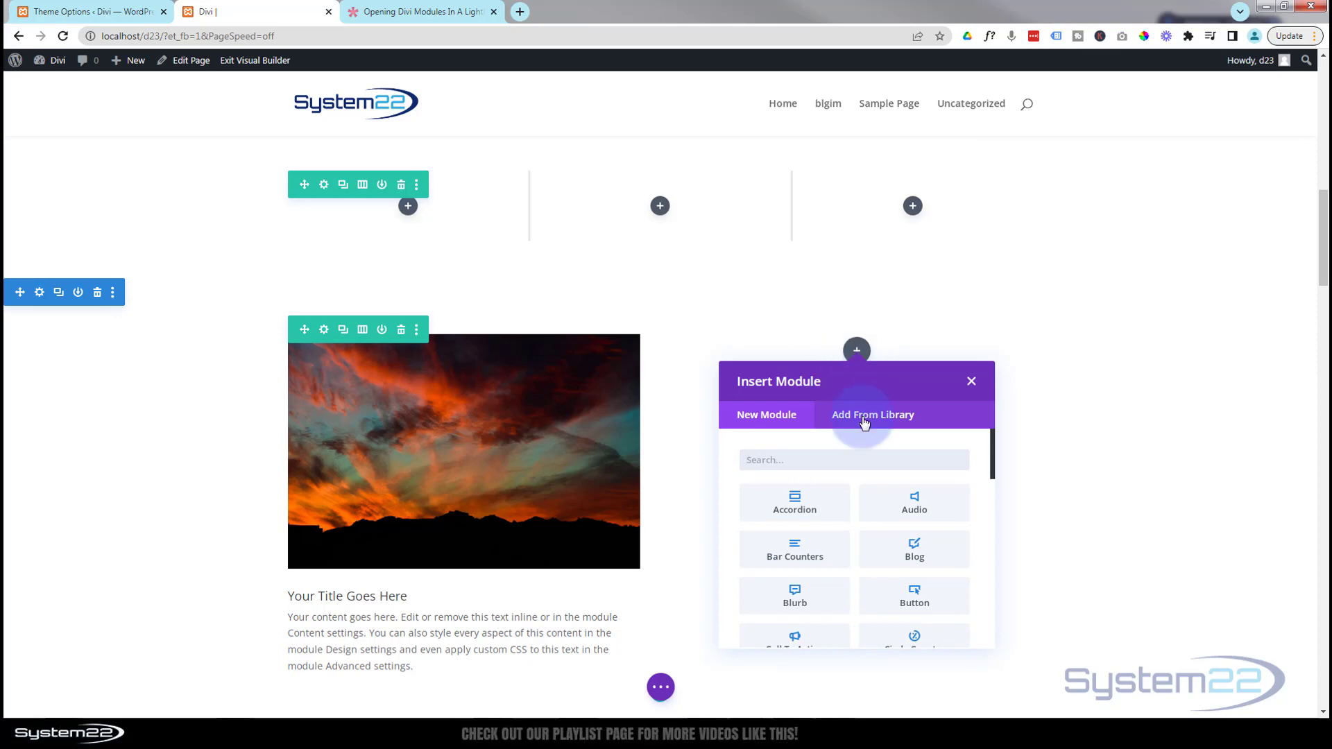
click(815, 598)
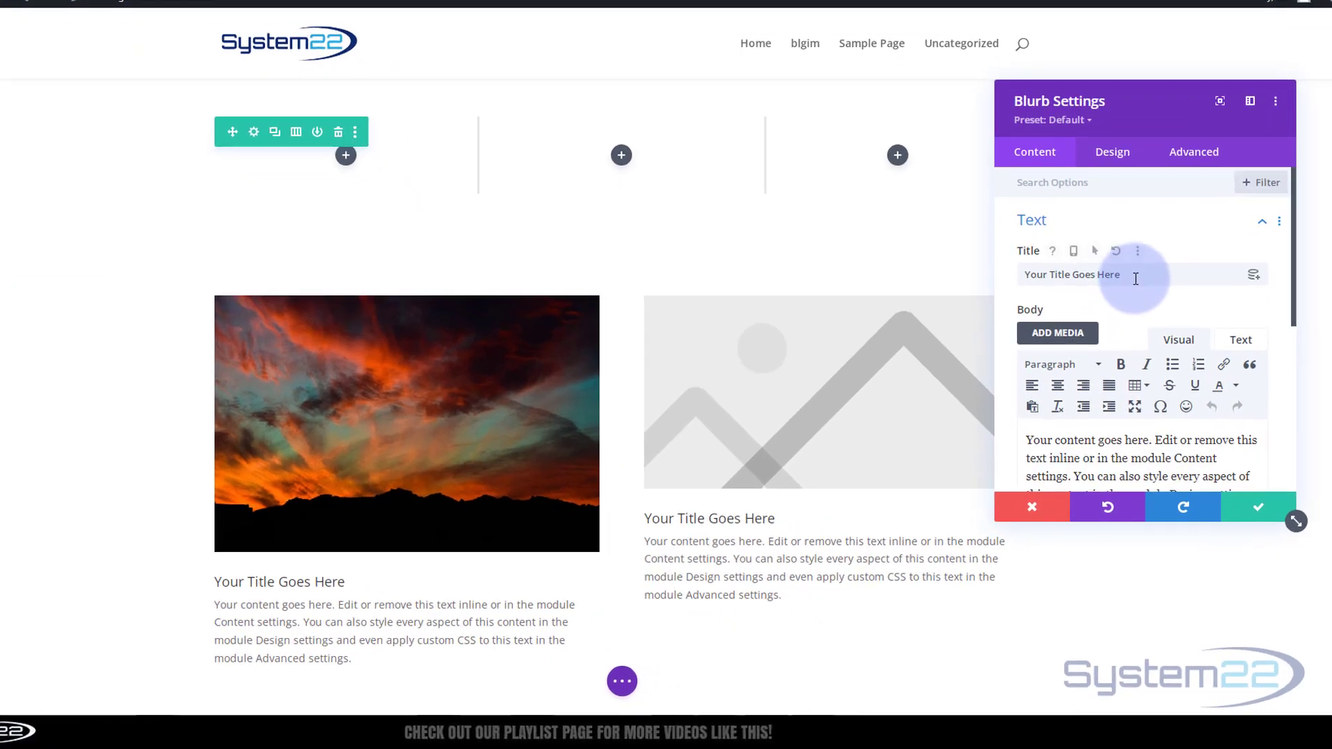
drag(1143, 315, 988, 317)
text(Reach Out!)
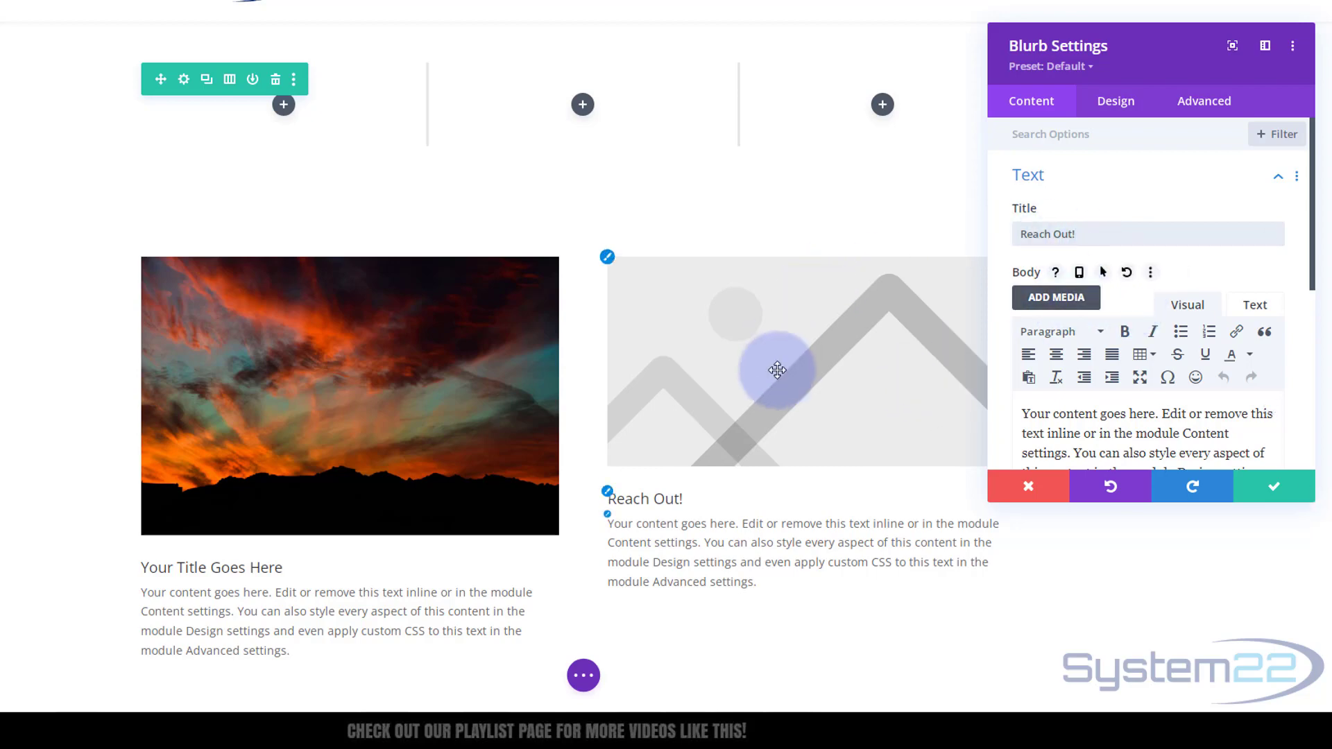
Step: Switch the Reach Out! blurb from image to icon, search icons for "mail" and choose the stacked envelopes icon
scroll(1120, 204, down, 3)
scroll(1121, 205, down, 2)
click(1149, 221)
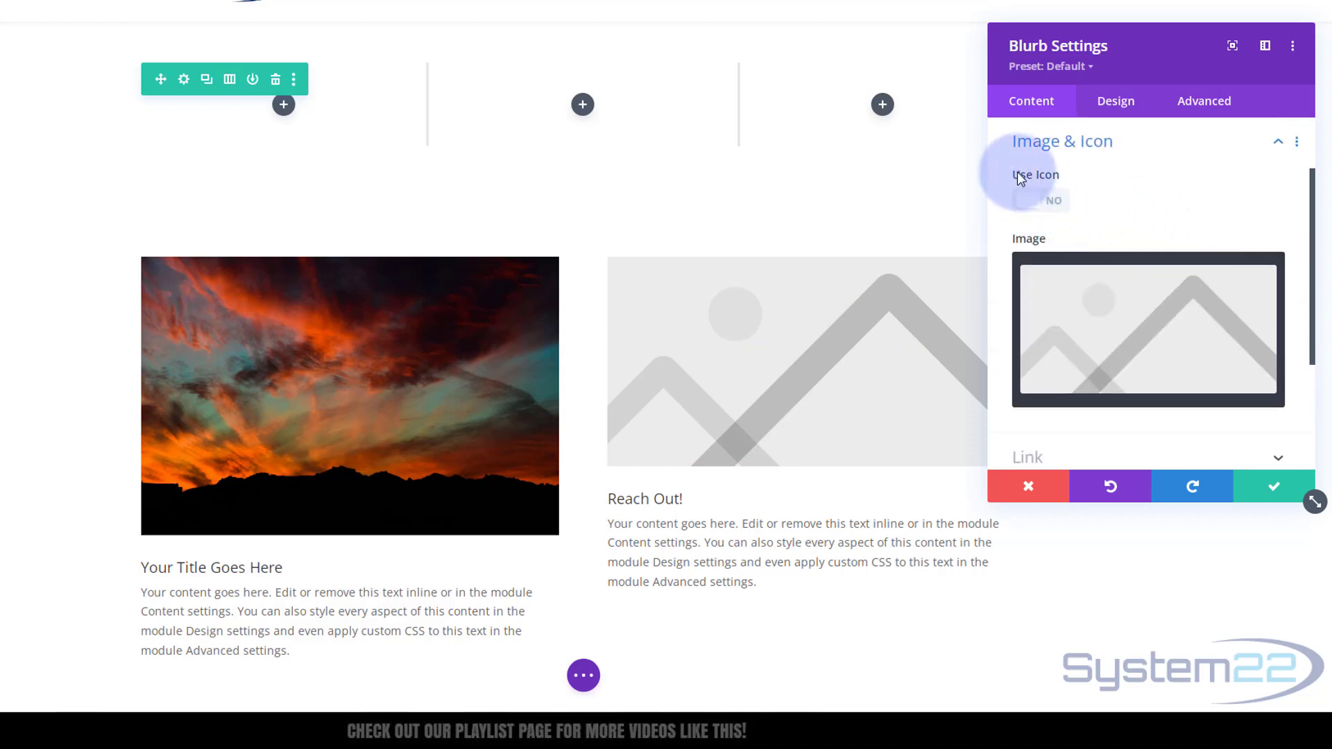
click(1052, 208)
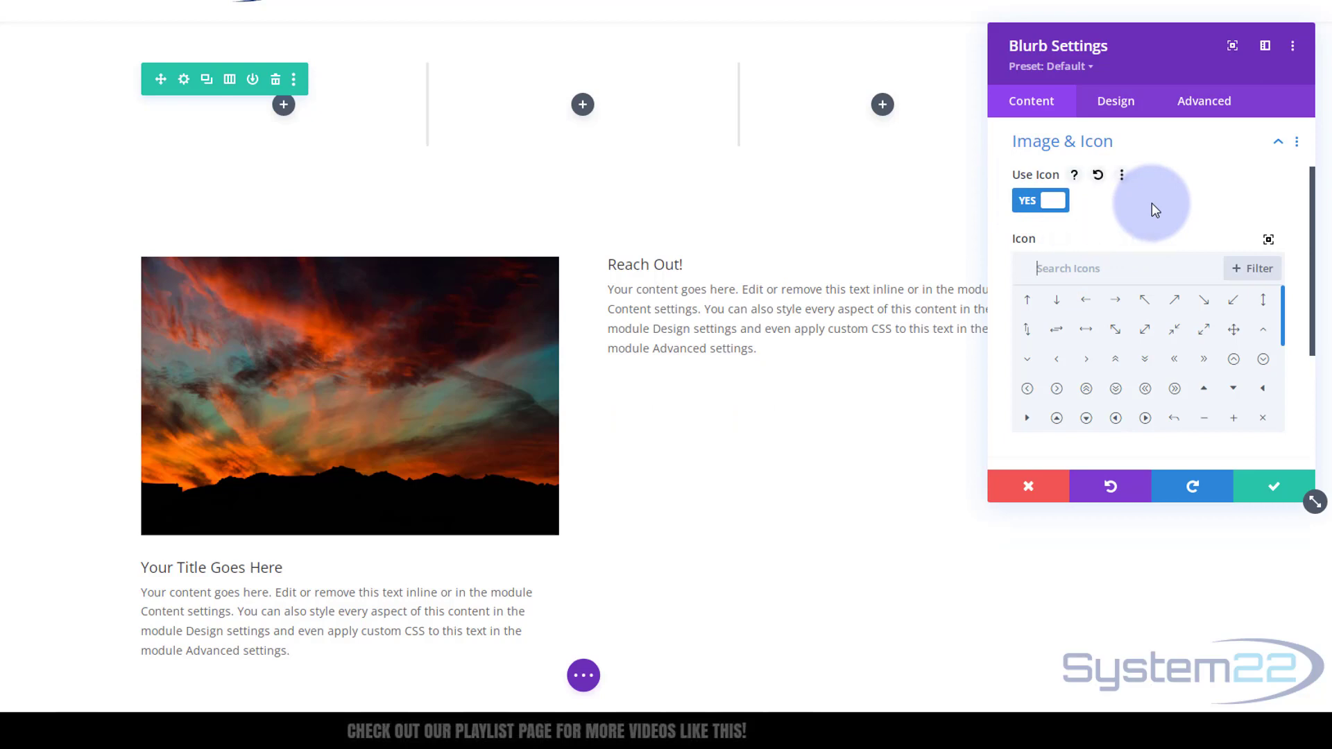
text(mail)
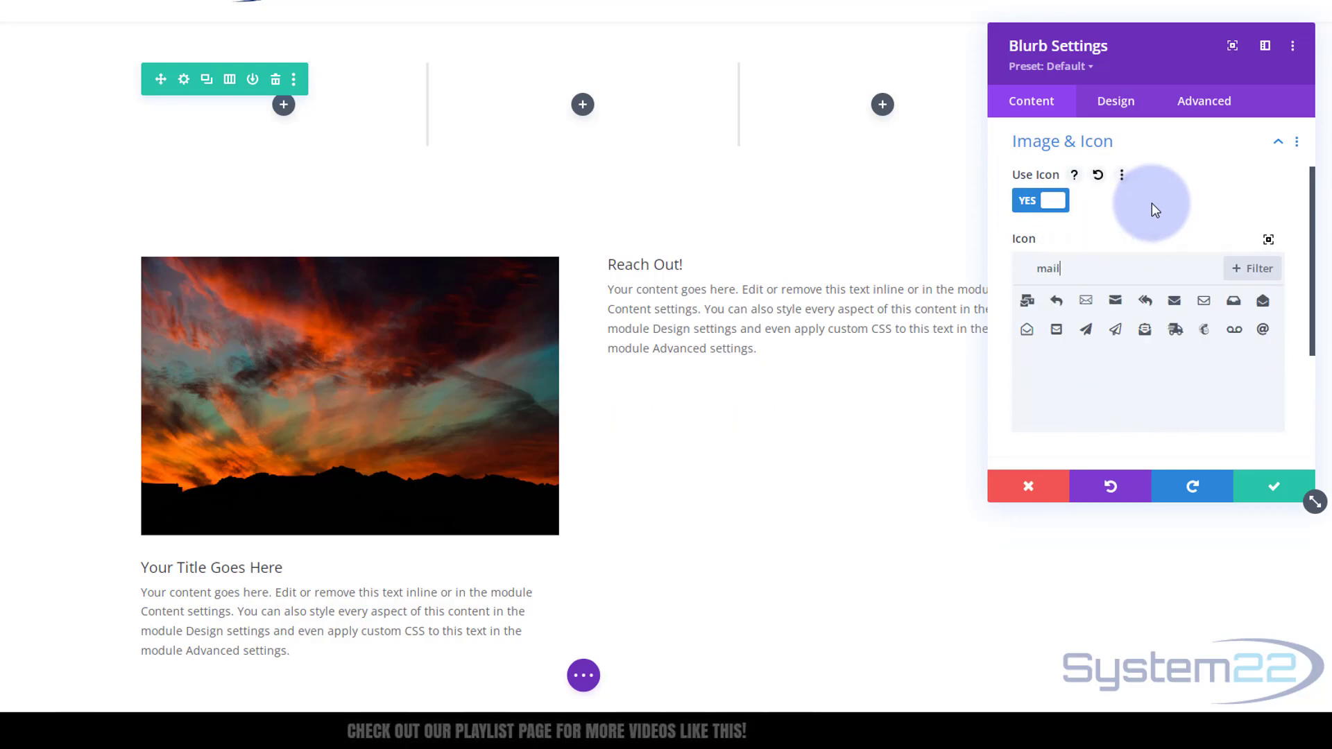
click(1027, 303)
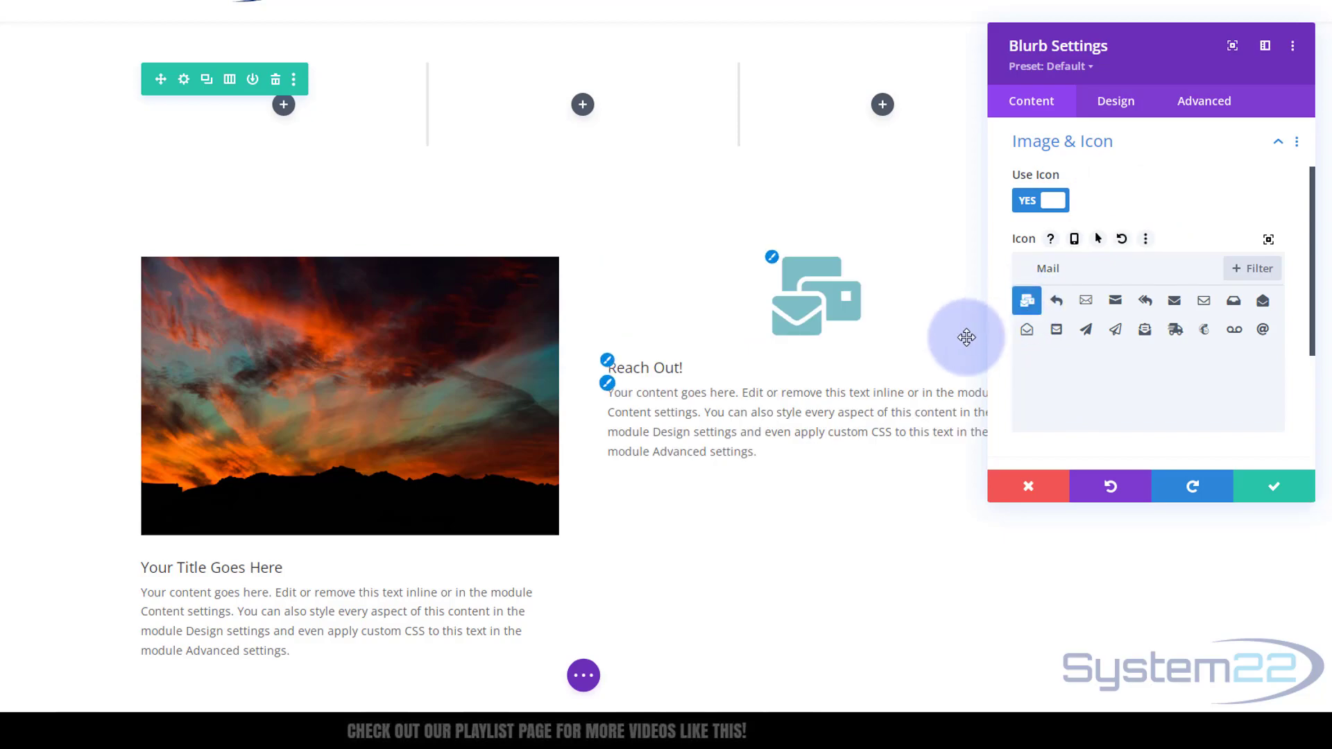
scroll(1127, 339, down, 3)
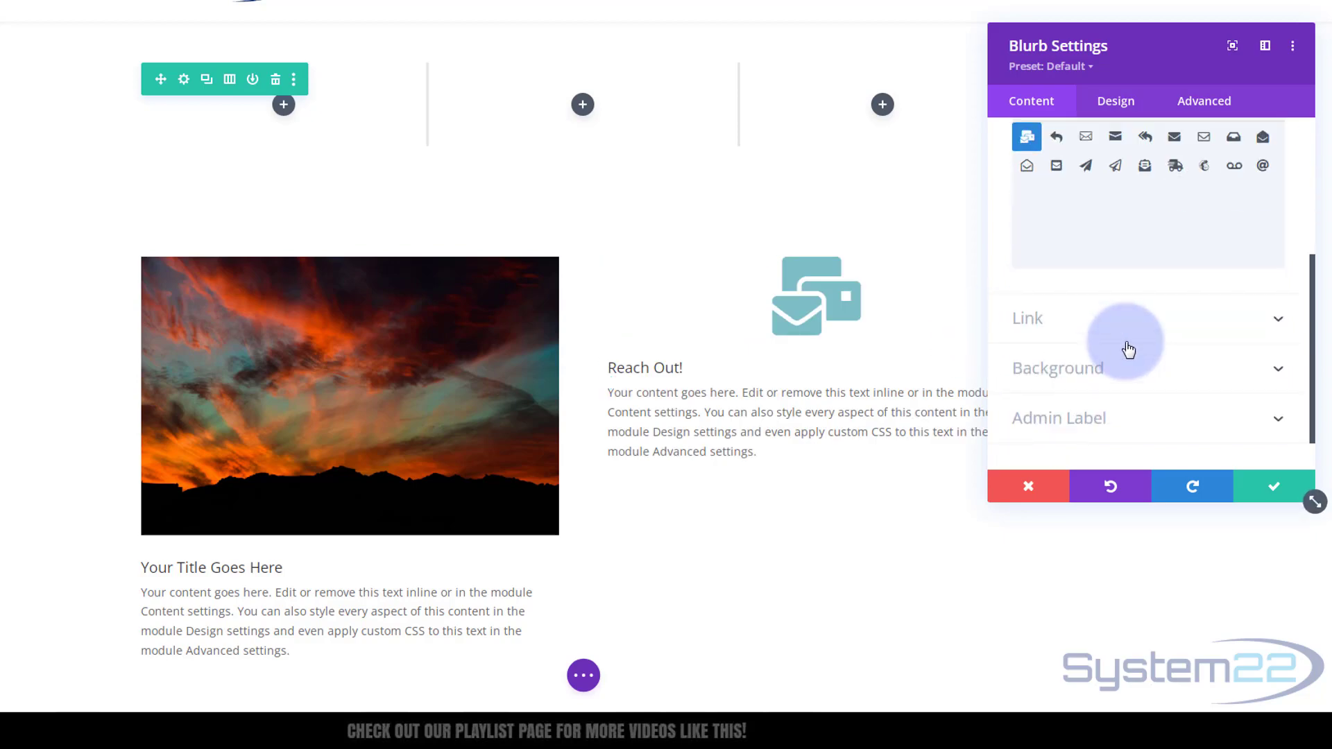
Step: Save the Reach Out! blurb, add a Contact Form module directly beneath it with its default fields, and save the form
click(1274, 486)
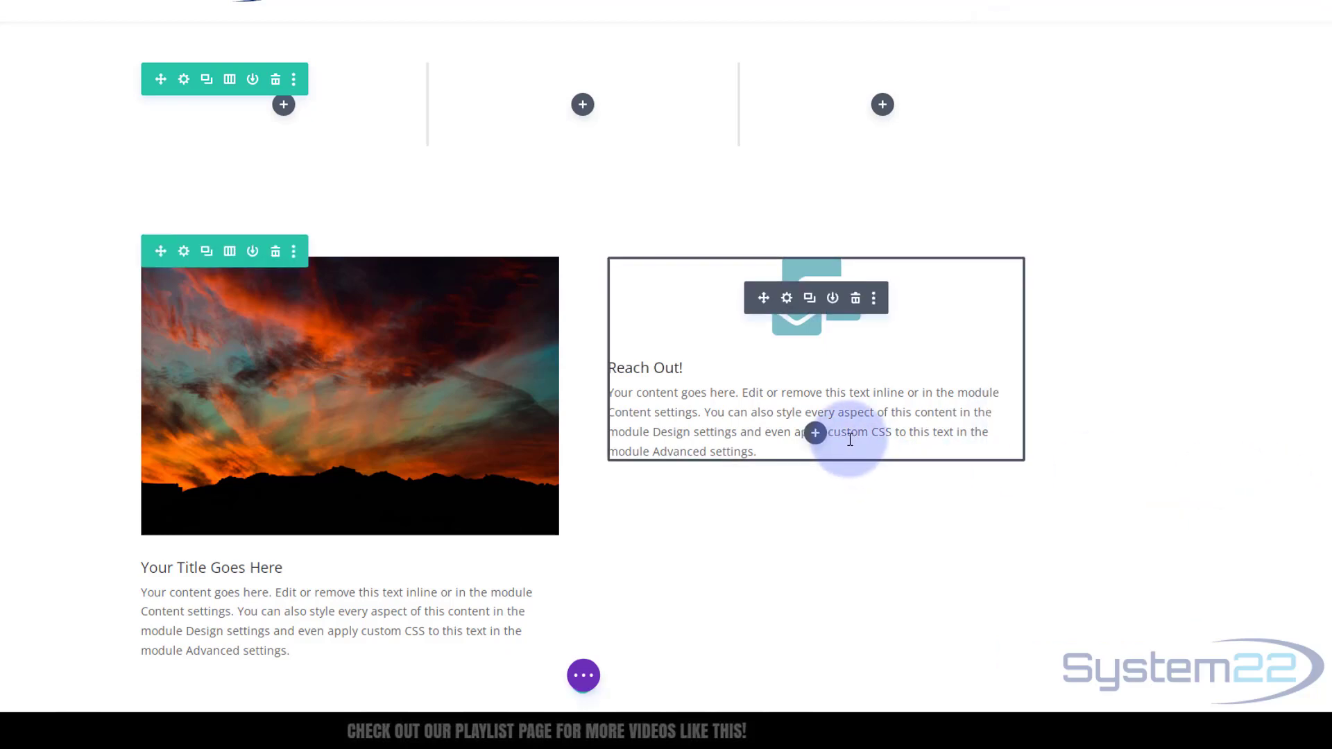
click(816, 435)
scroll(714, 222, down, 3)
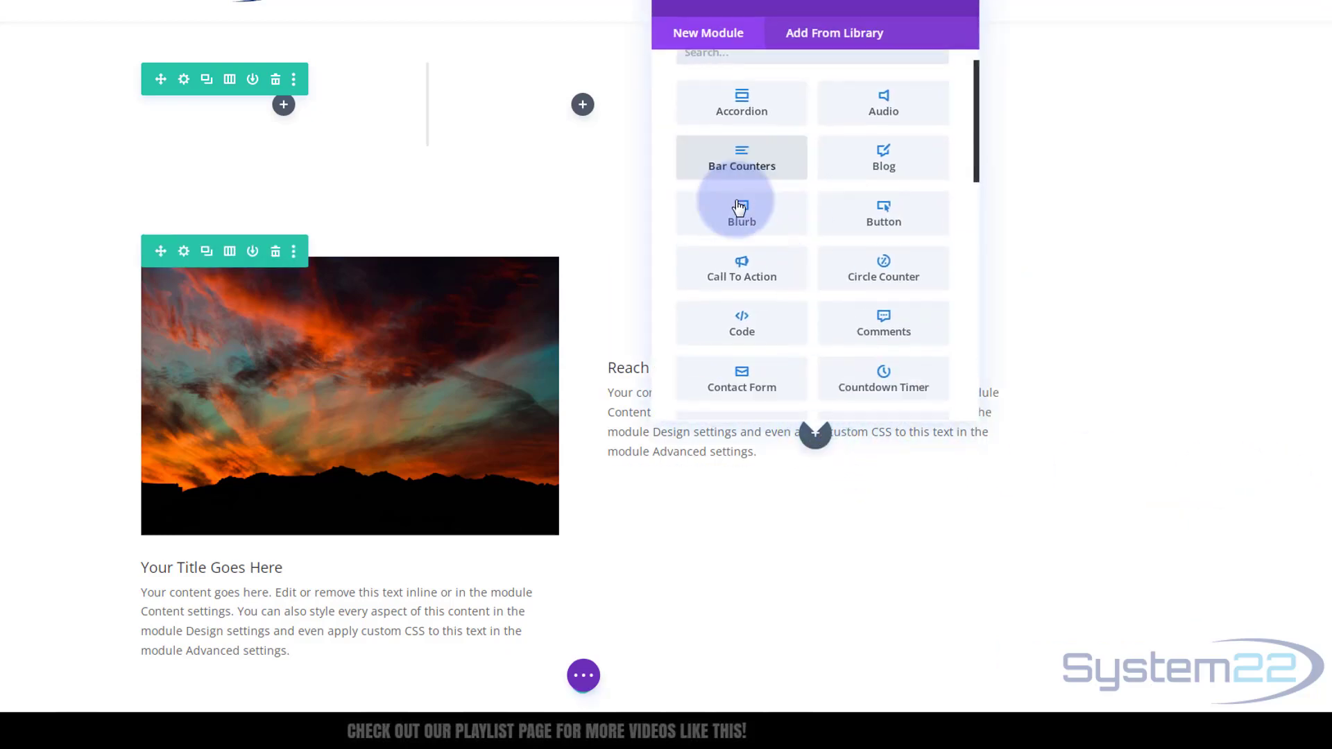
click(729, 265)
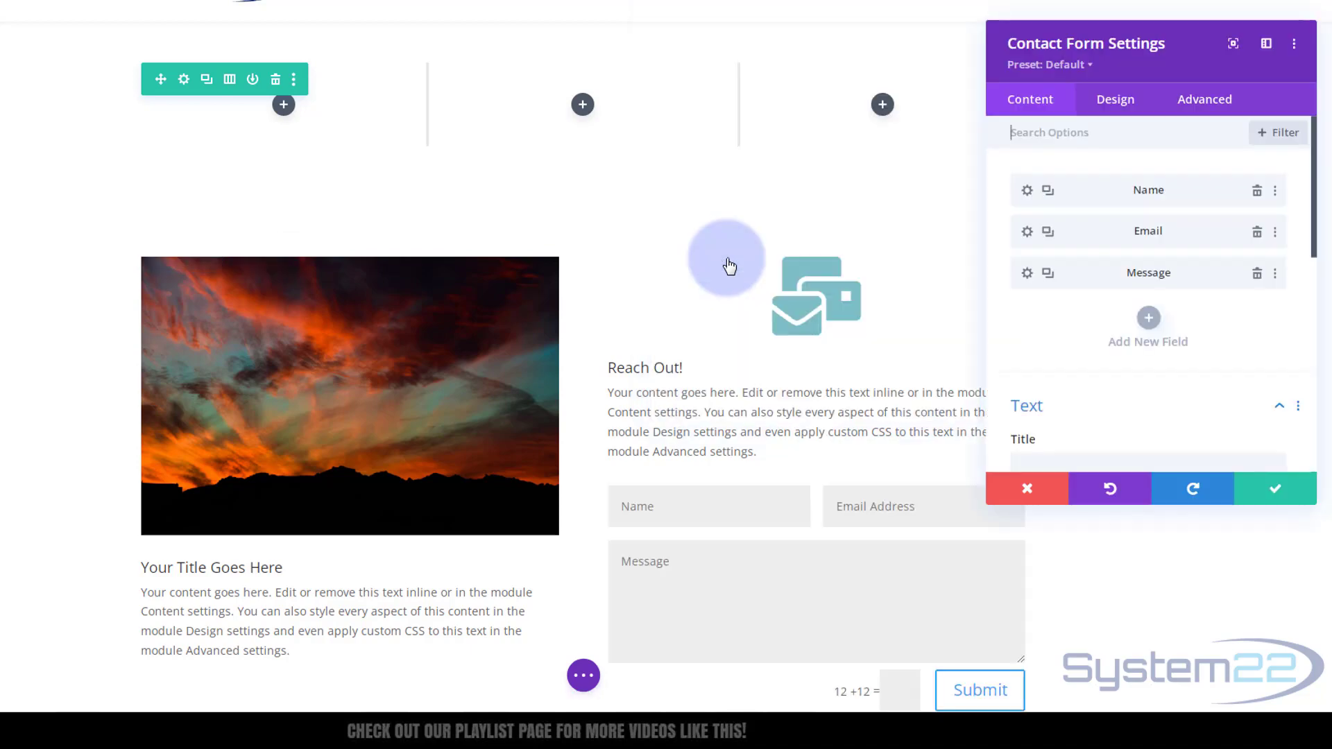
scroll(762, 226, down, 2)
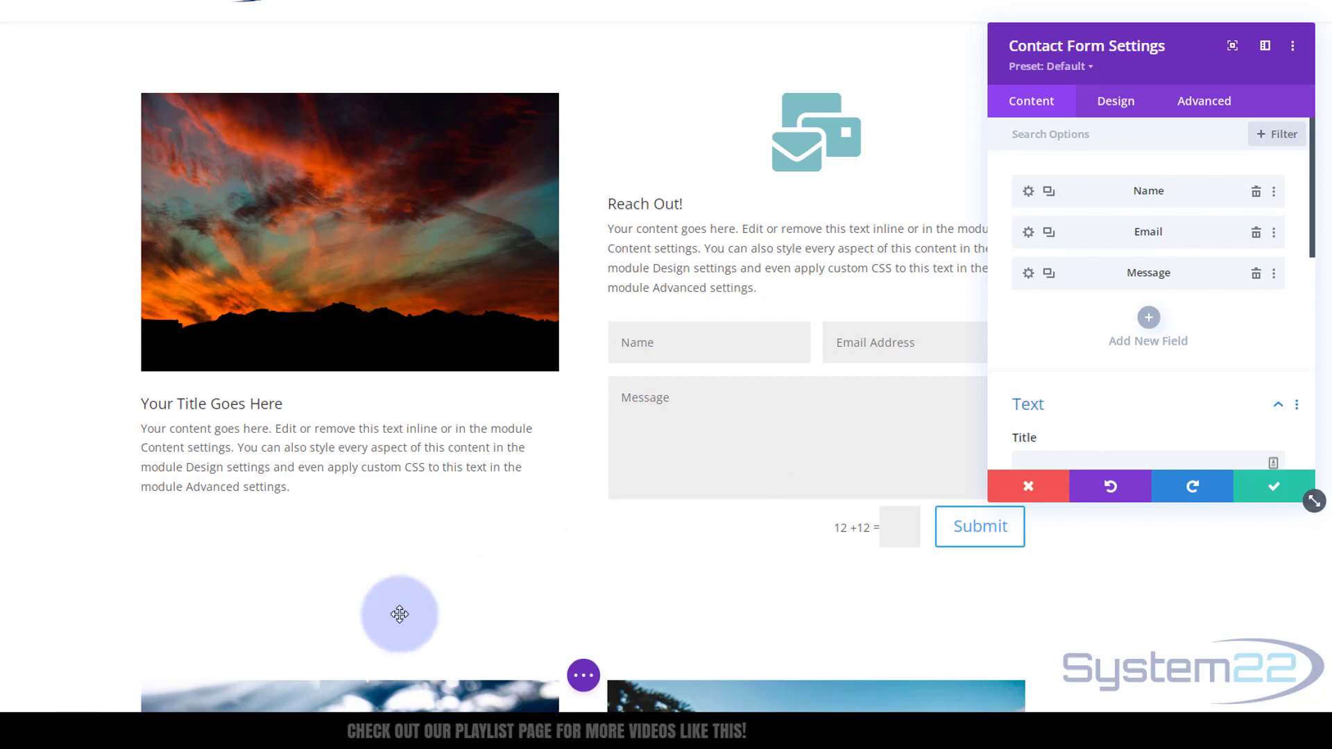
scroll(400, 617, up, 2)
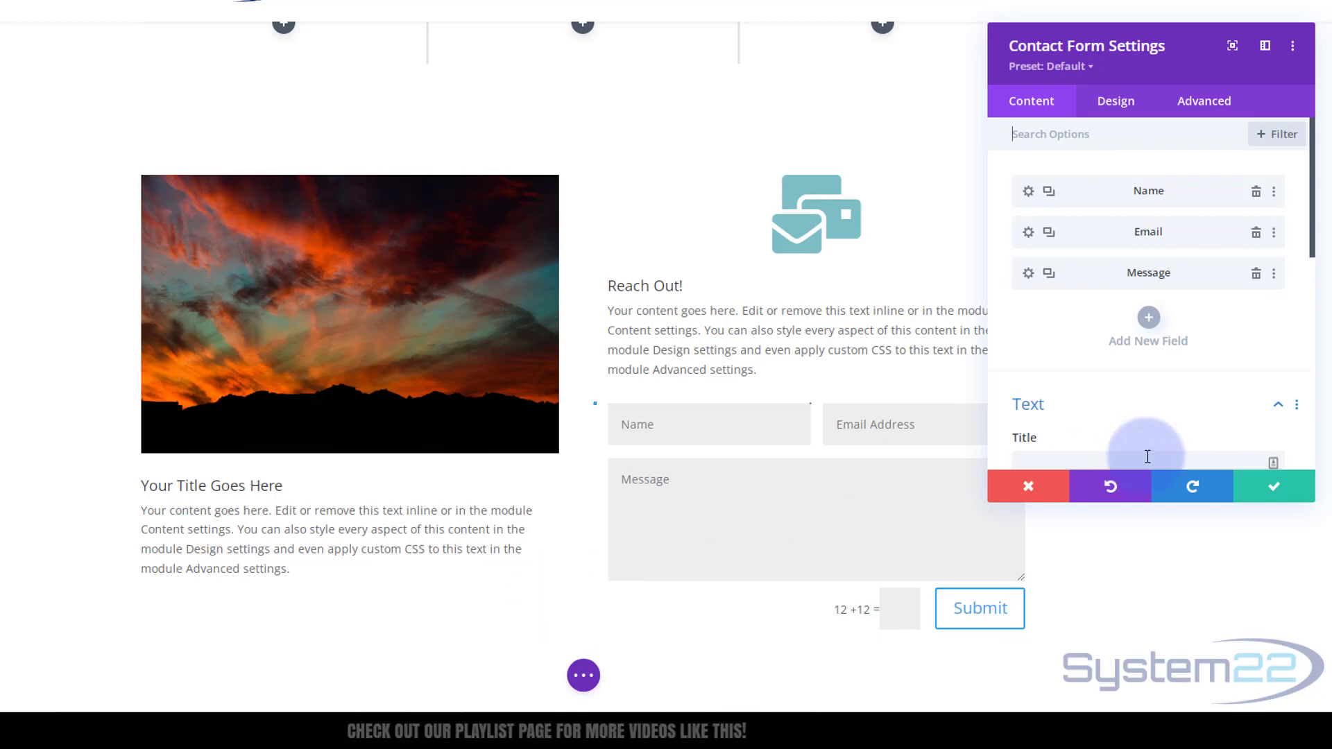
click(1270, 493)
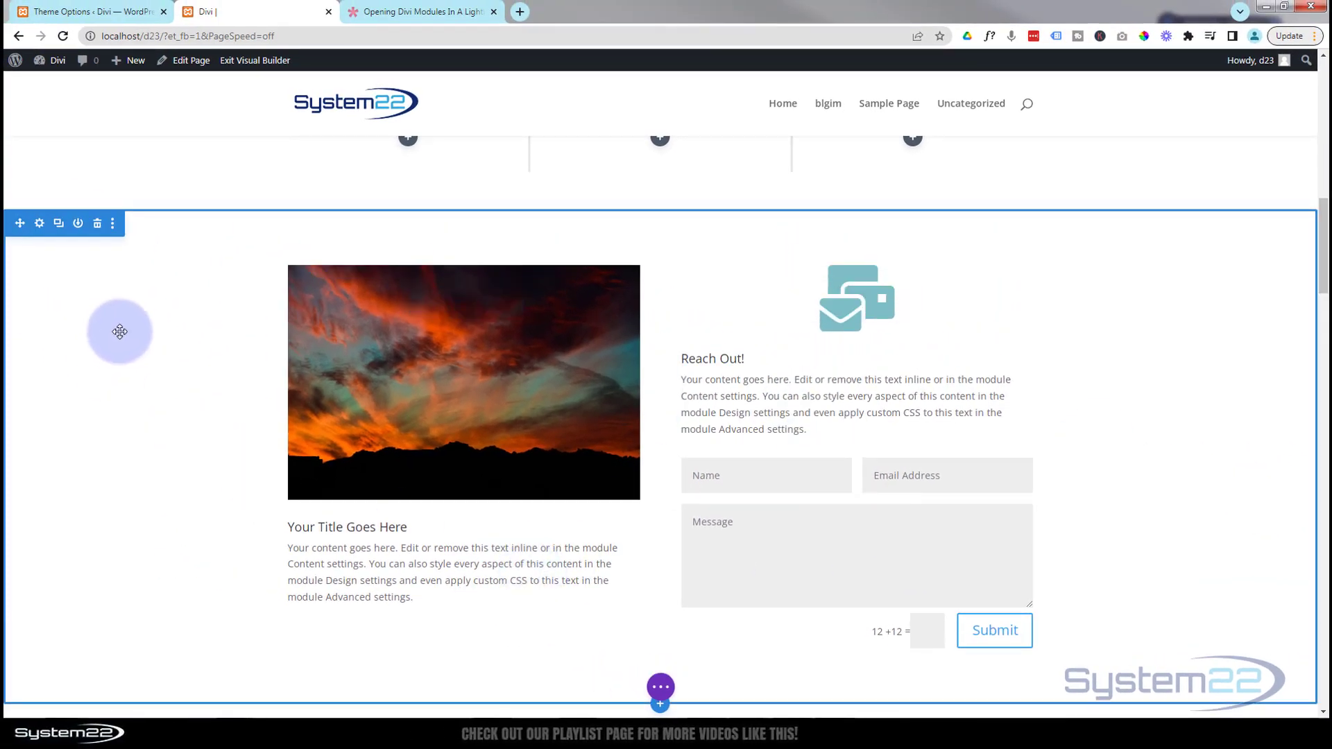
Step: Give the two-column section a semi-transparent black background of rgba(0,0,0,0.74) and save the section settings
click(40, 224)
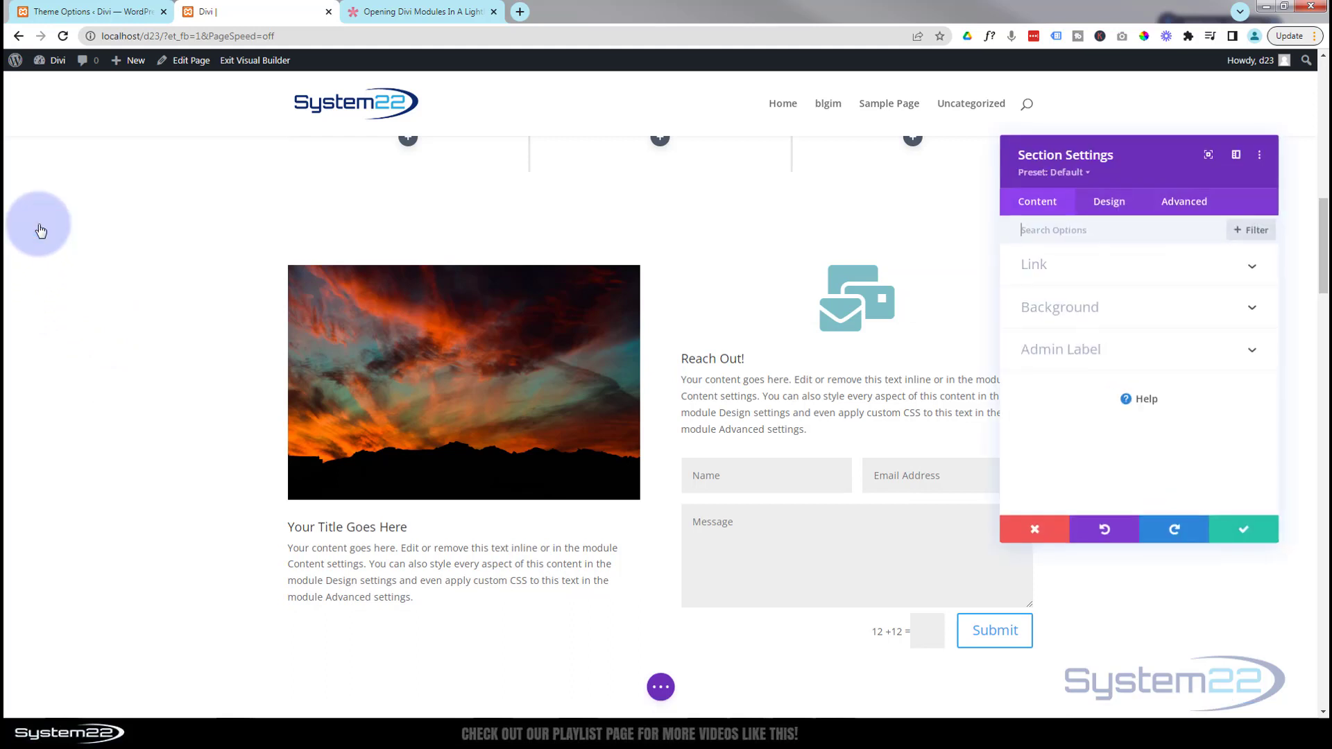
click(1046, 229)
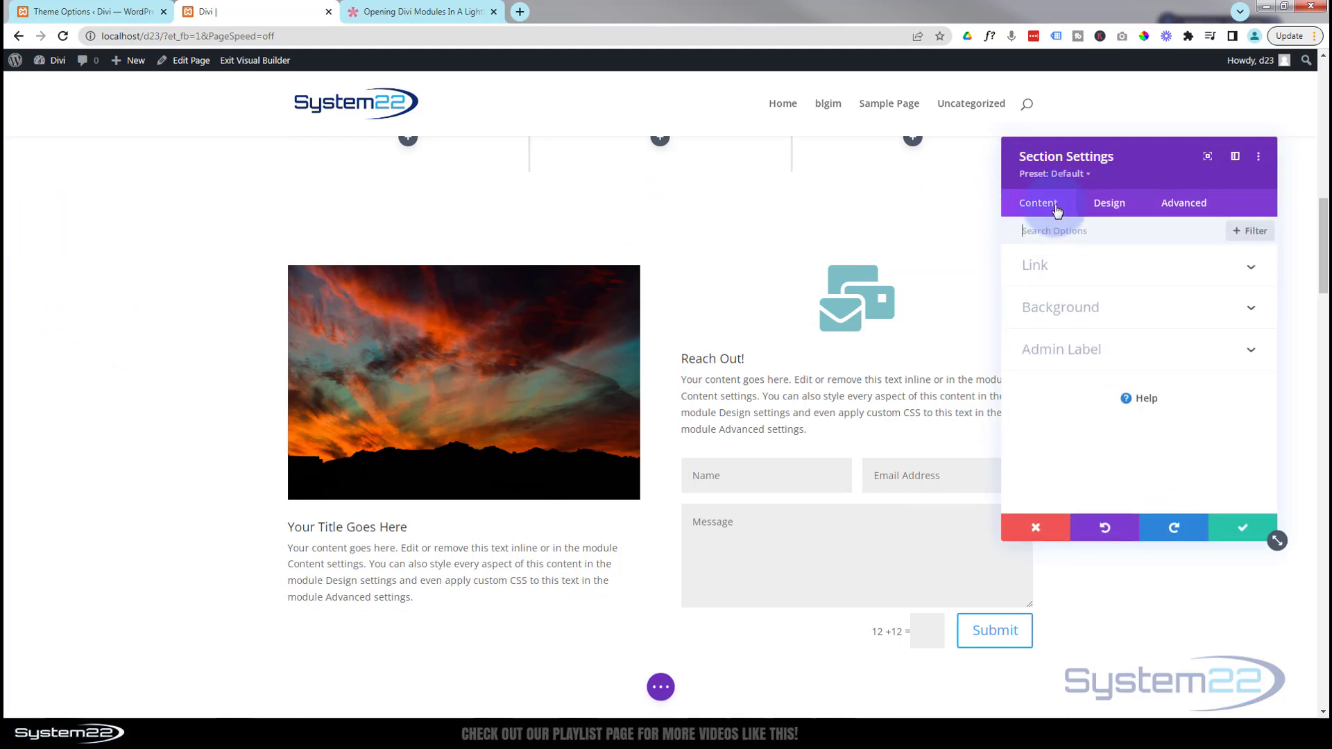
drag(1061, 204, 288, 297)
click(288, 354)
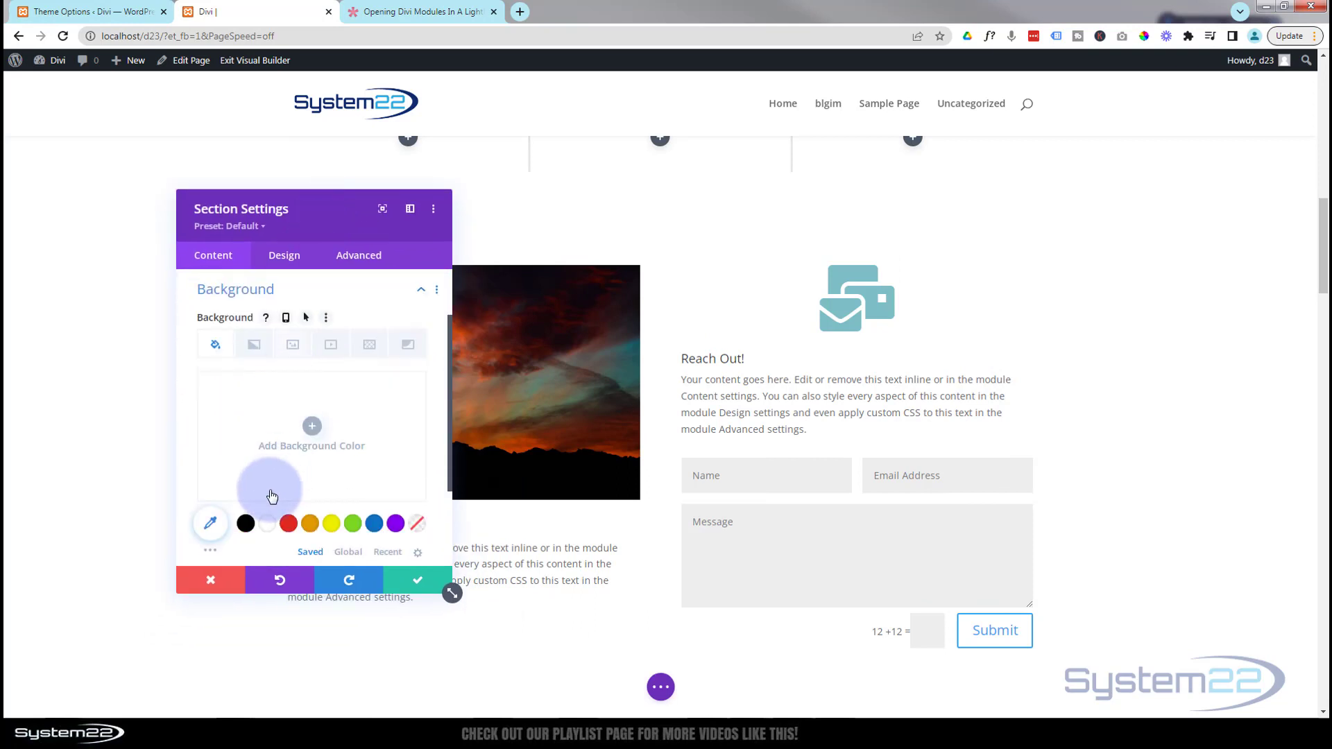
click(247, 524)
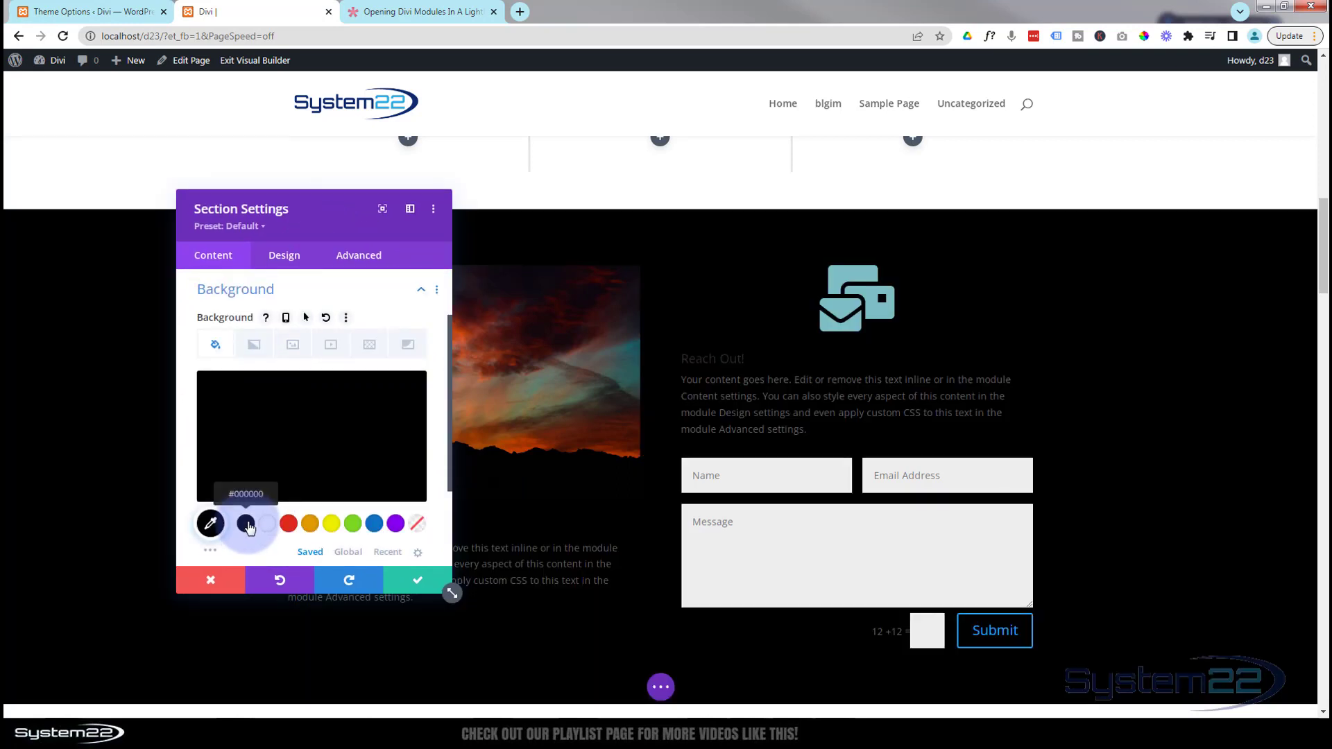
click(309, 449)
drag(410, 402, 406, 424)
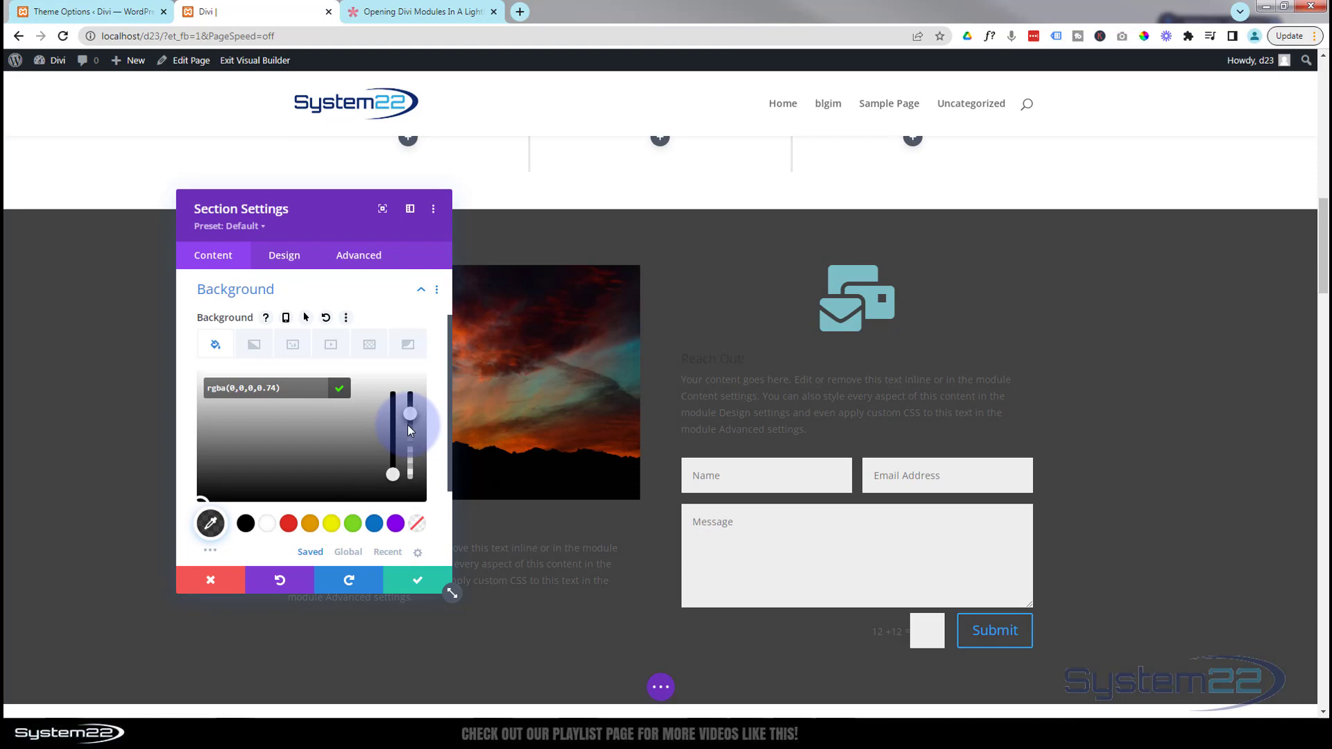
click(418, 584)
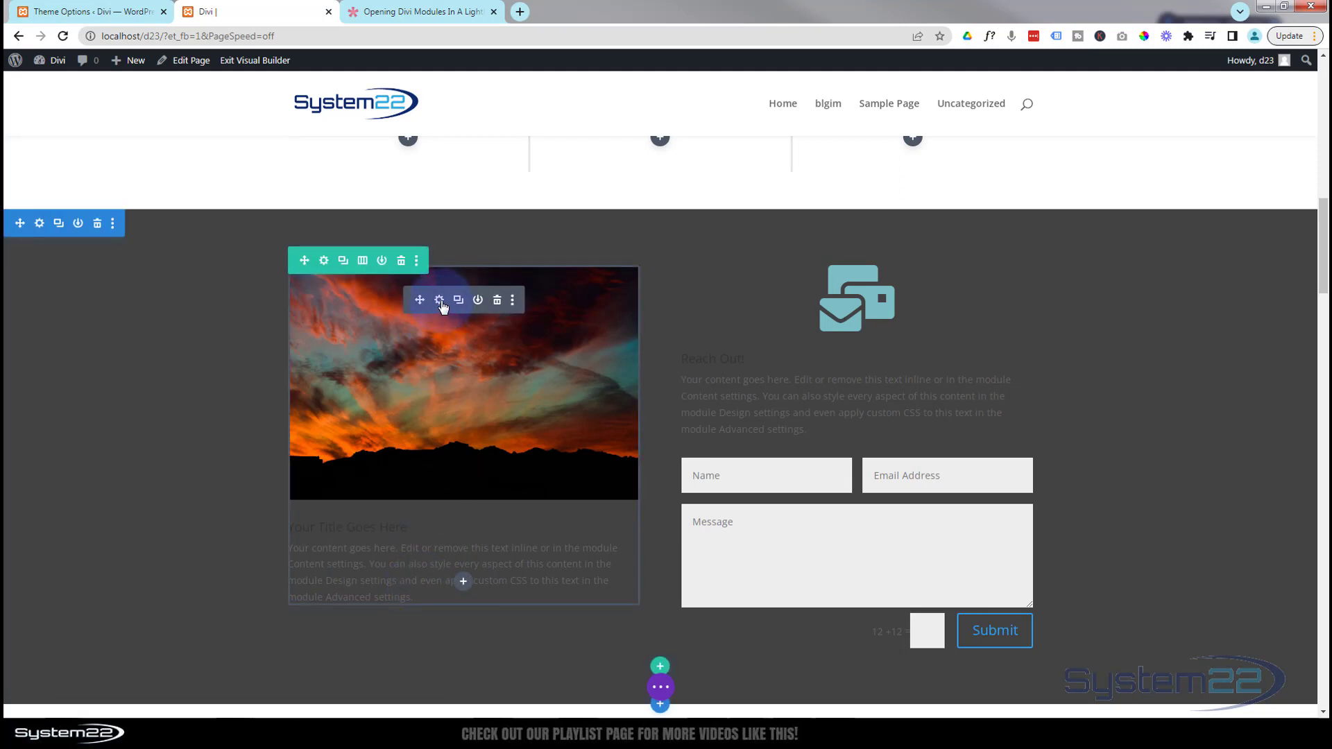
Step: Set the sunset image blurb's text color to Light and save the module
click(439, 300)
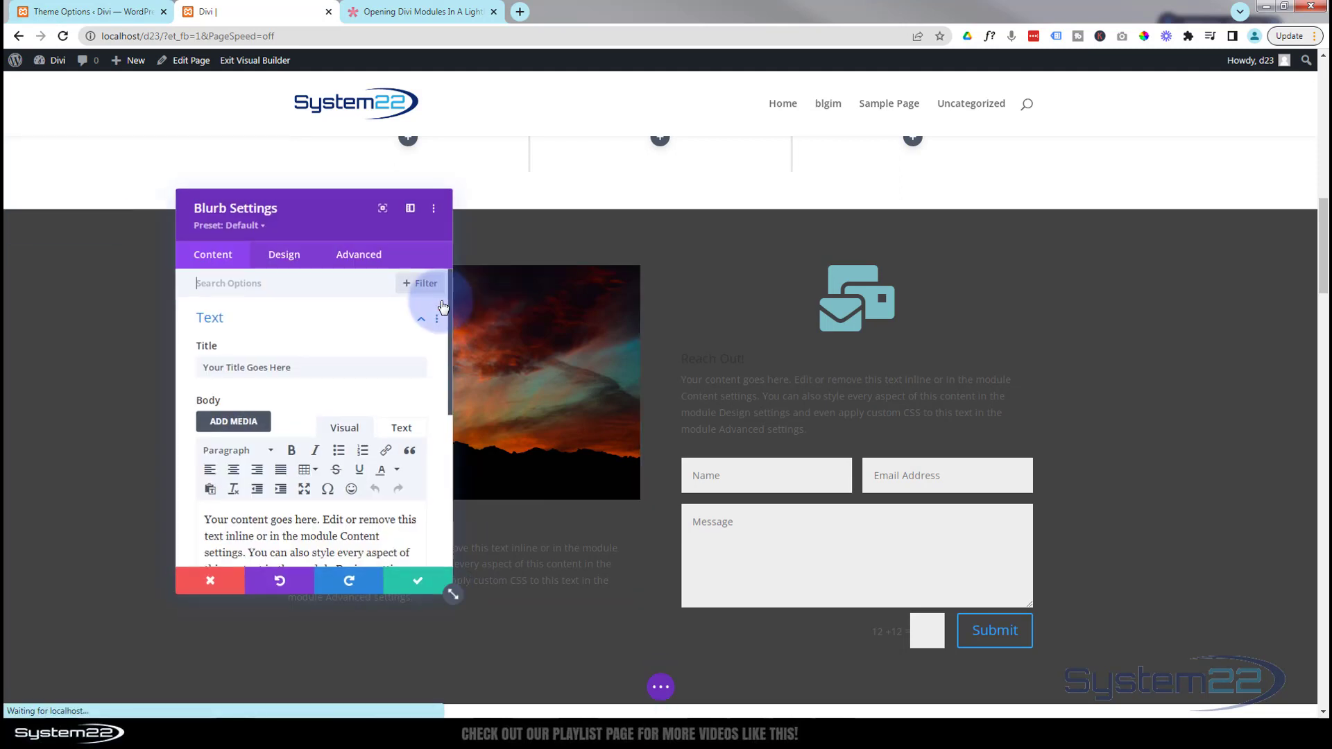
click(286, 257)
click(298, 363)
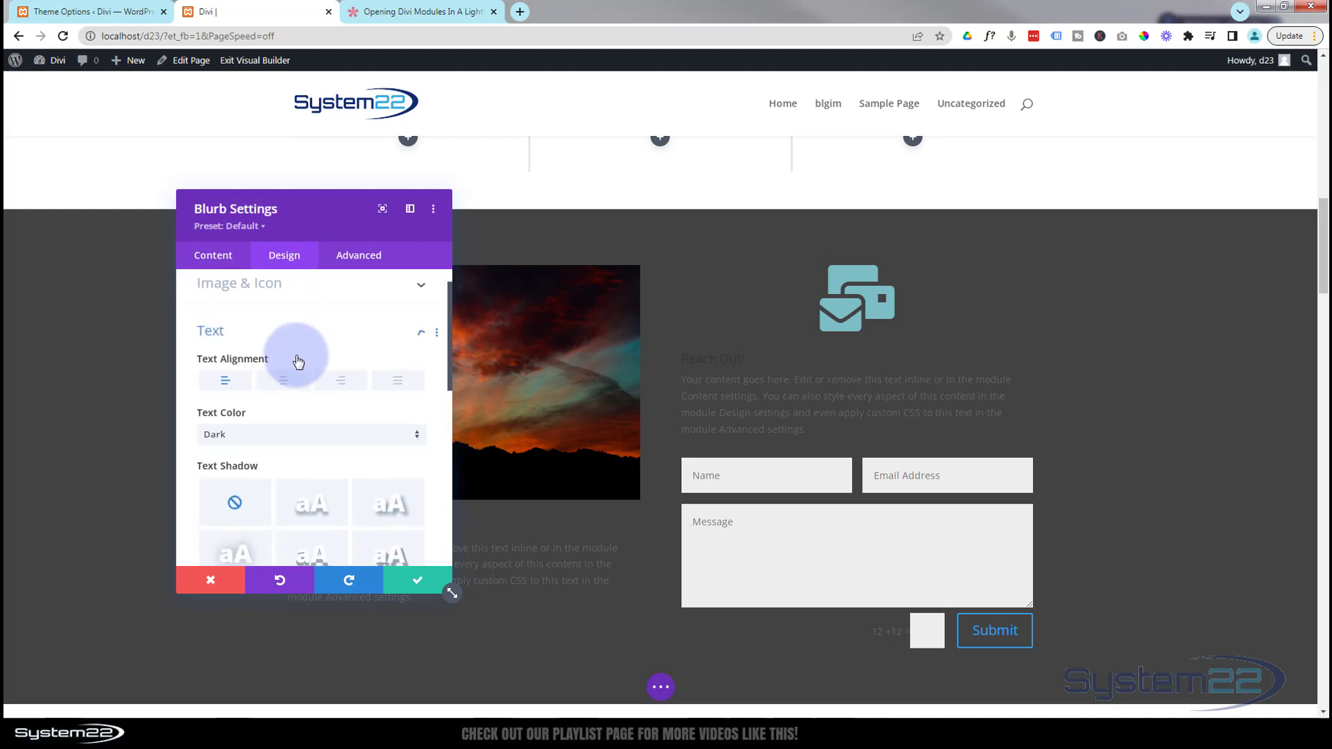
click(263, 400)
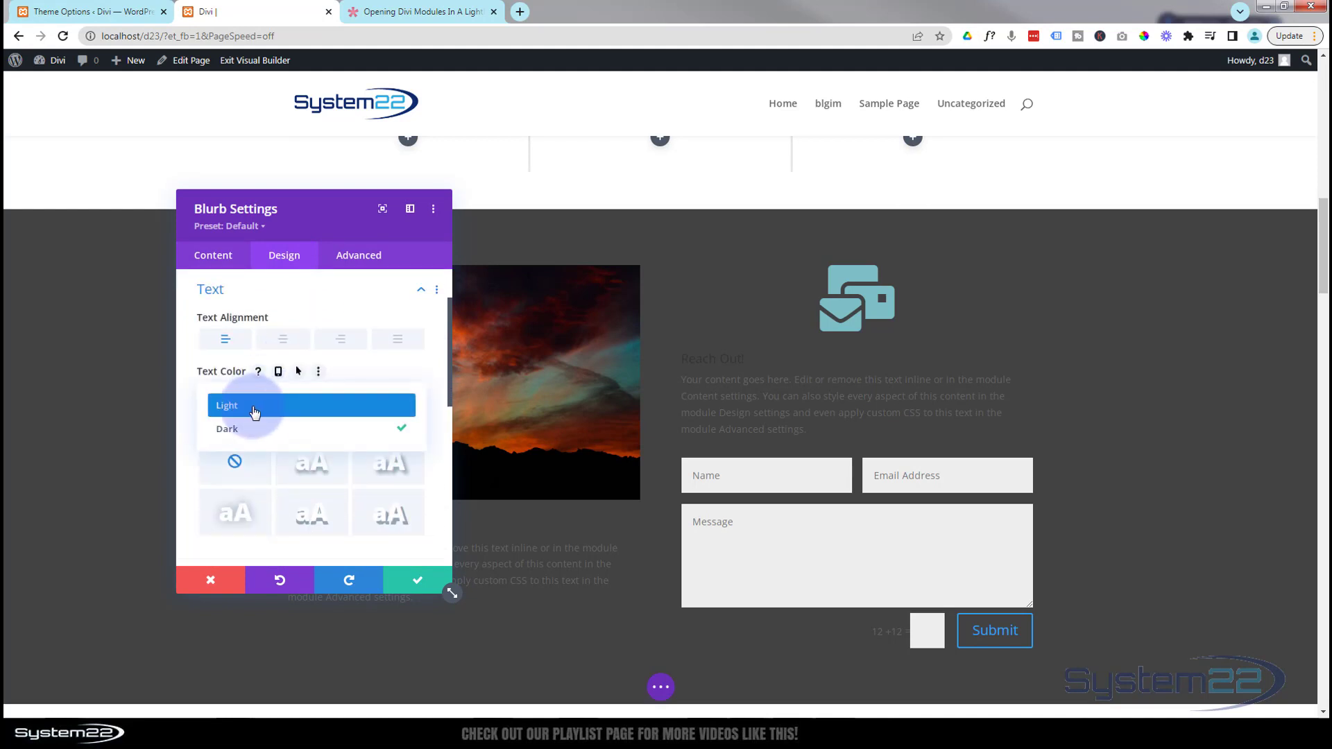
click(253, 407)
click(419, 582)
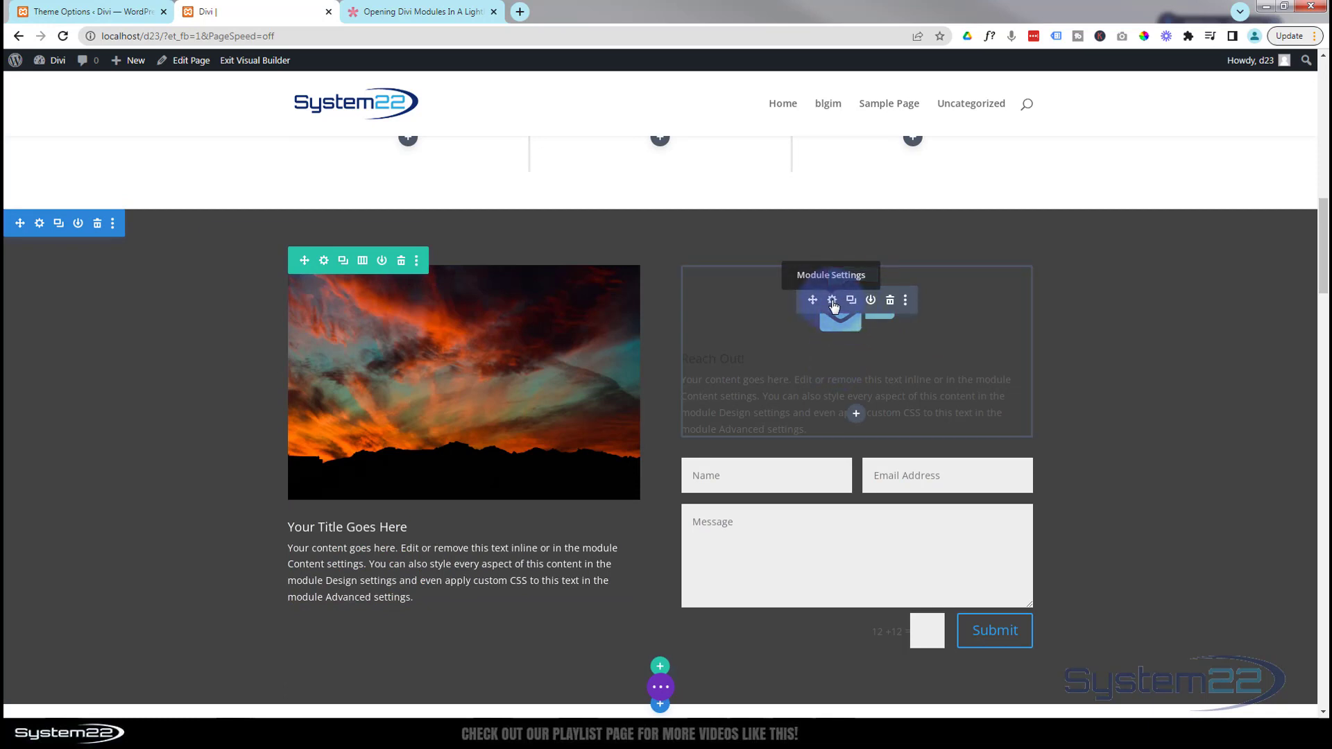
Step: Set the Reach Out! blurb's text color to Light and save the module
click(832, 301)
click(281, 258)
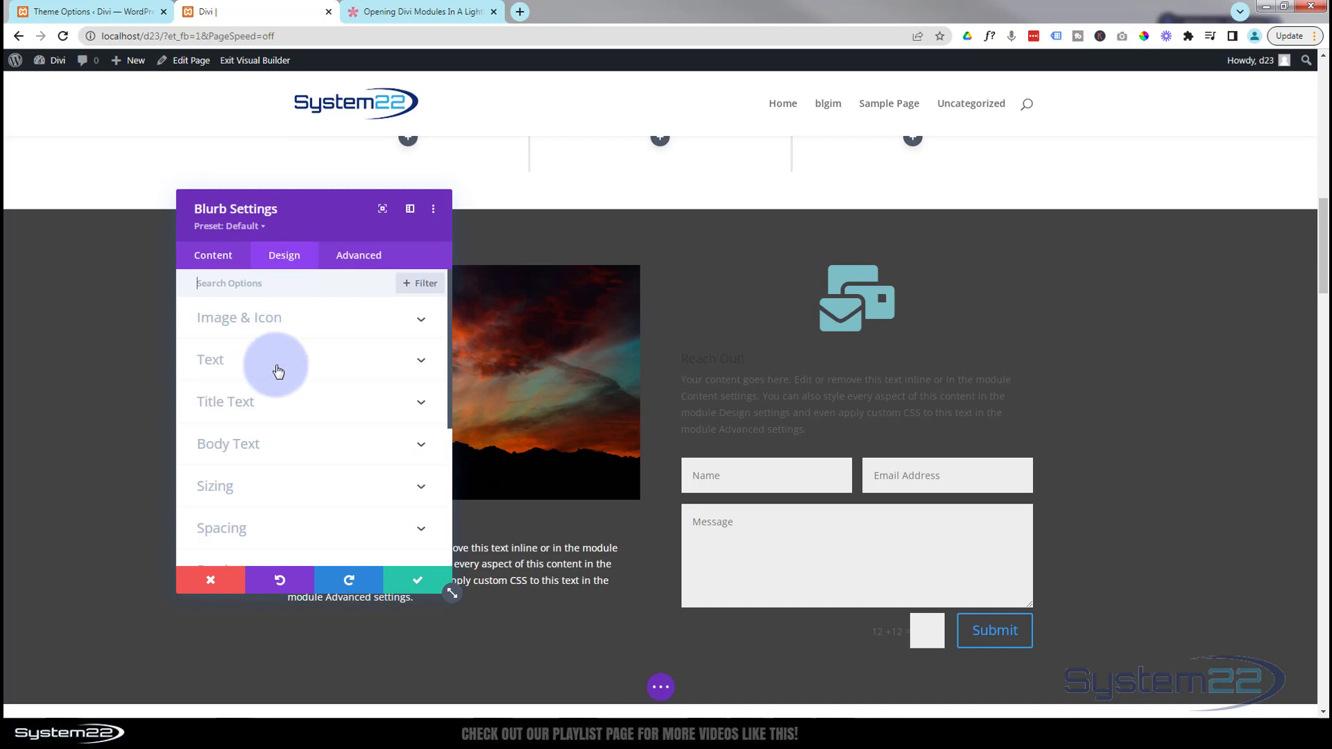
click(275, 369)
scroll(275, 369, down, 1)
click(263, 396)
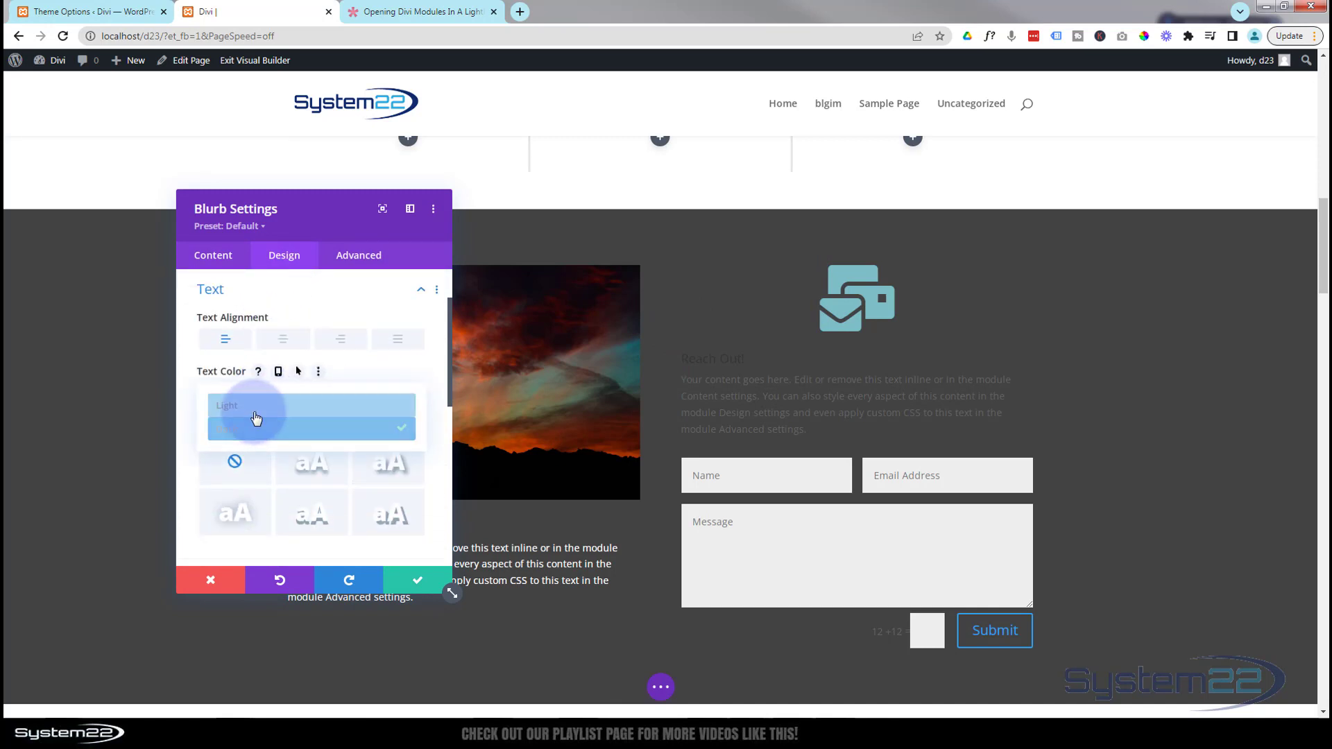
click(258, 407)
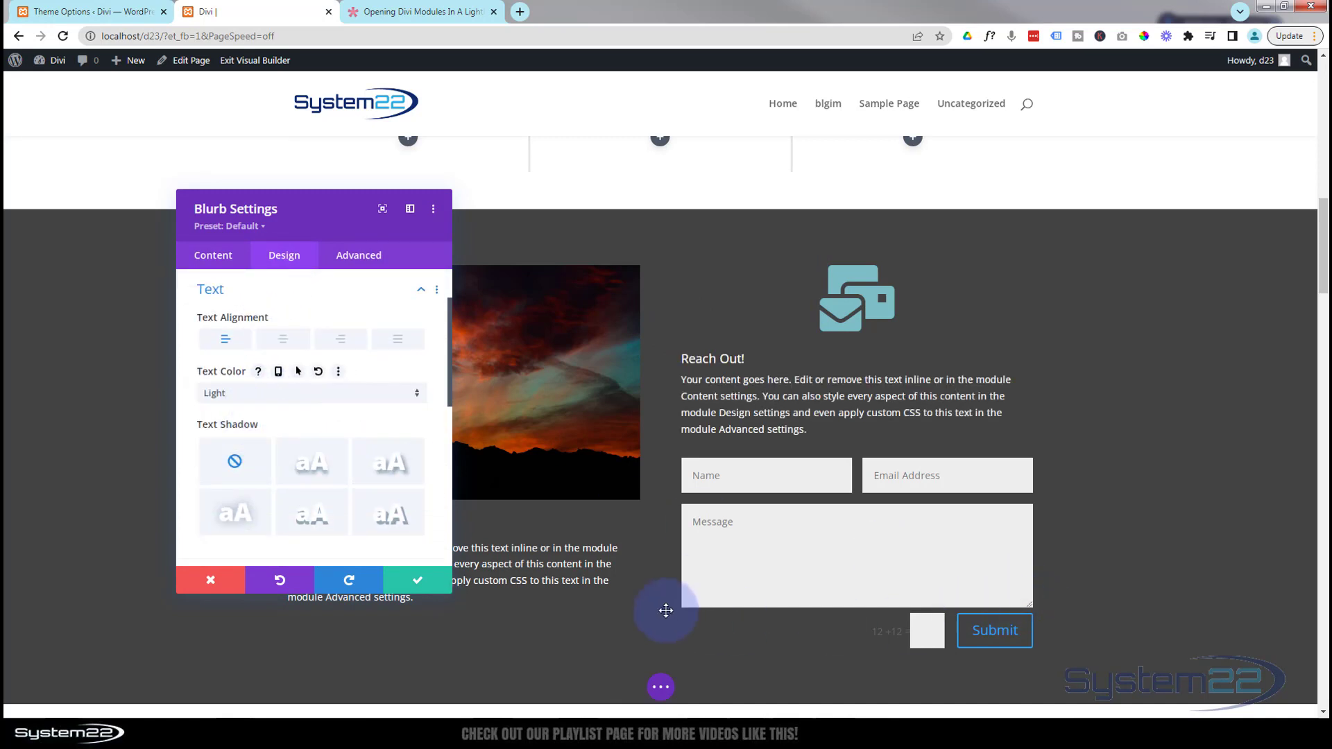
click(415, 580)
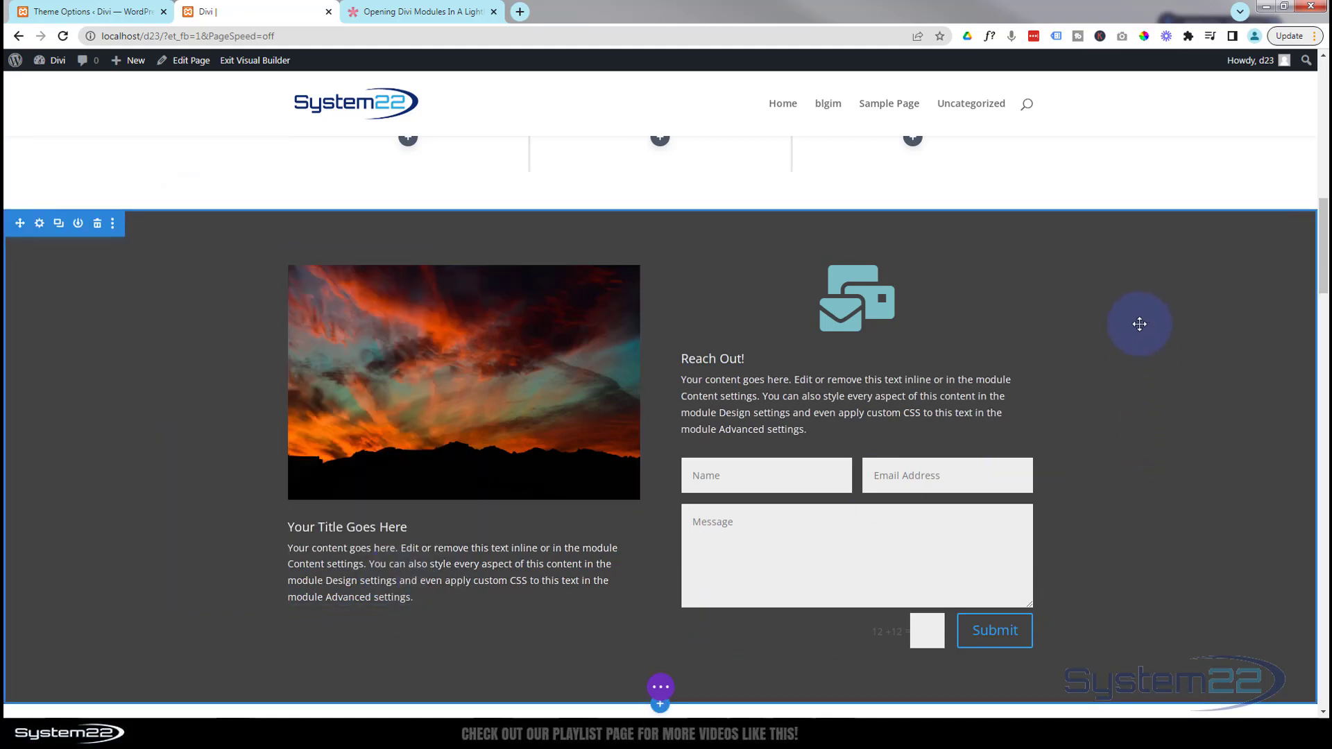
Step: Switch to the Elegant Themes lightbox article and copy the section's class name et-lb-content-1
click(410, 8)
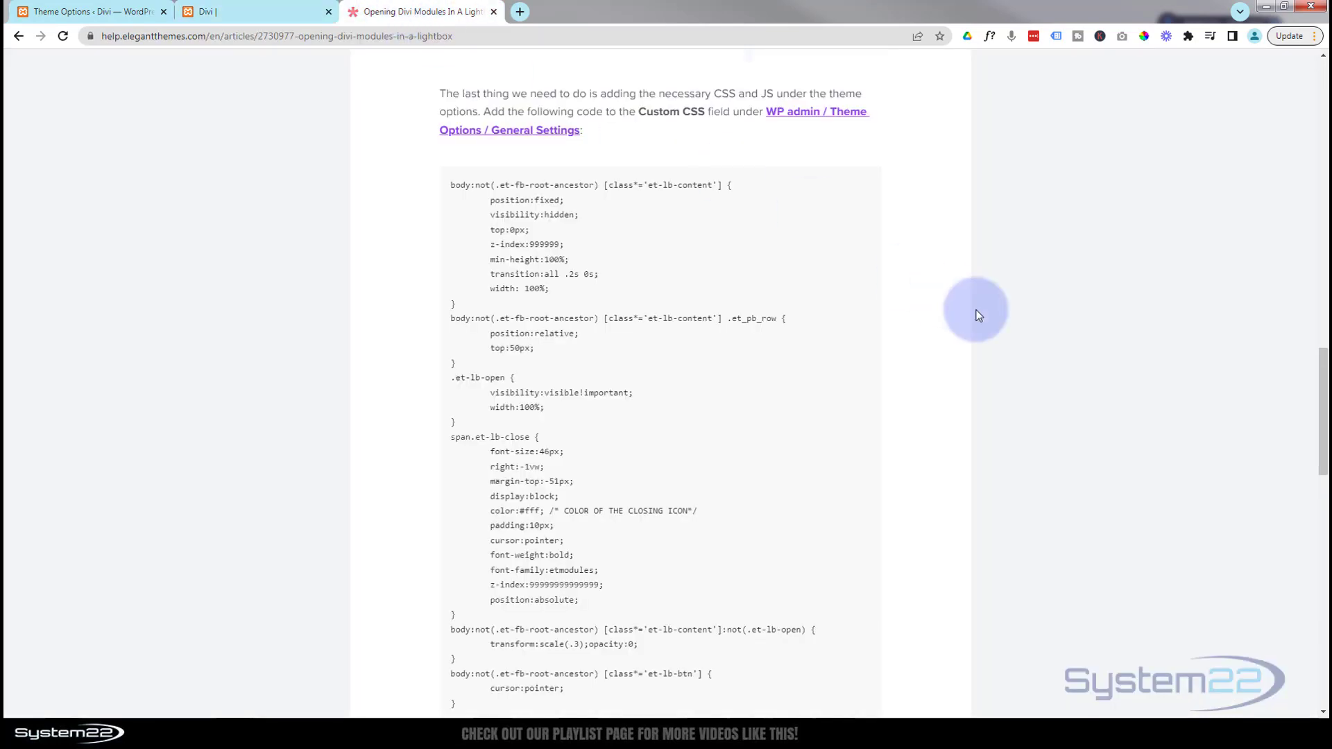
drag(1324, 397, 1312, 229)
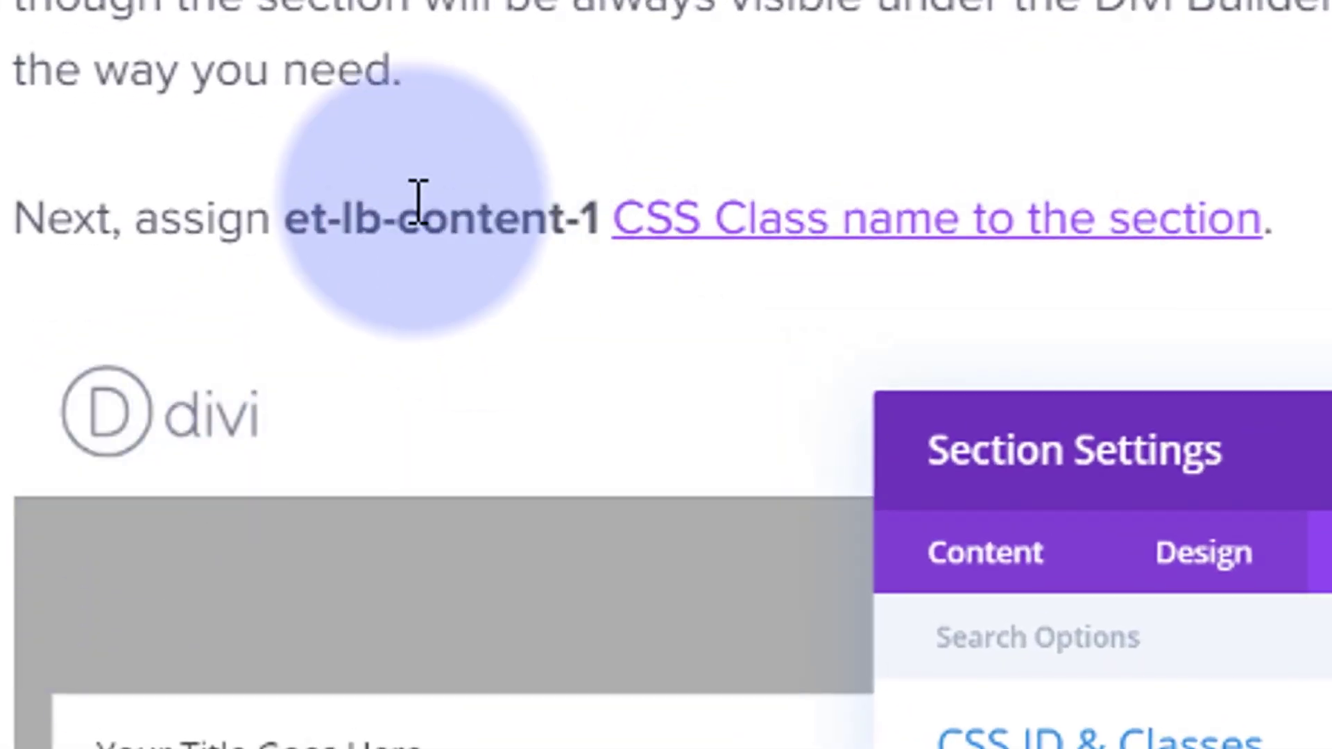
drag(298, 229, 609, 226)
key(ctrl+c)
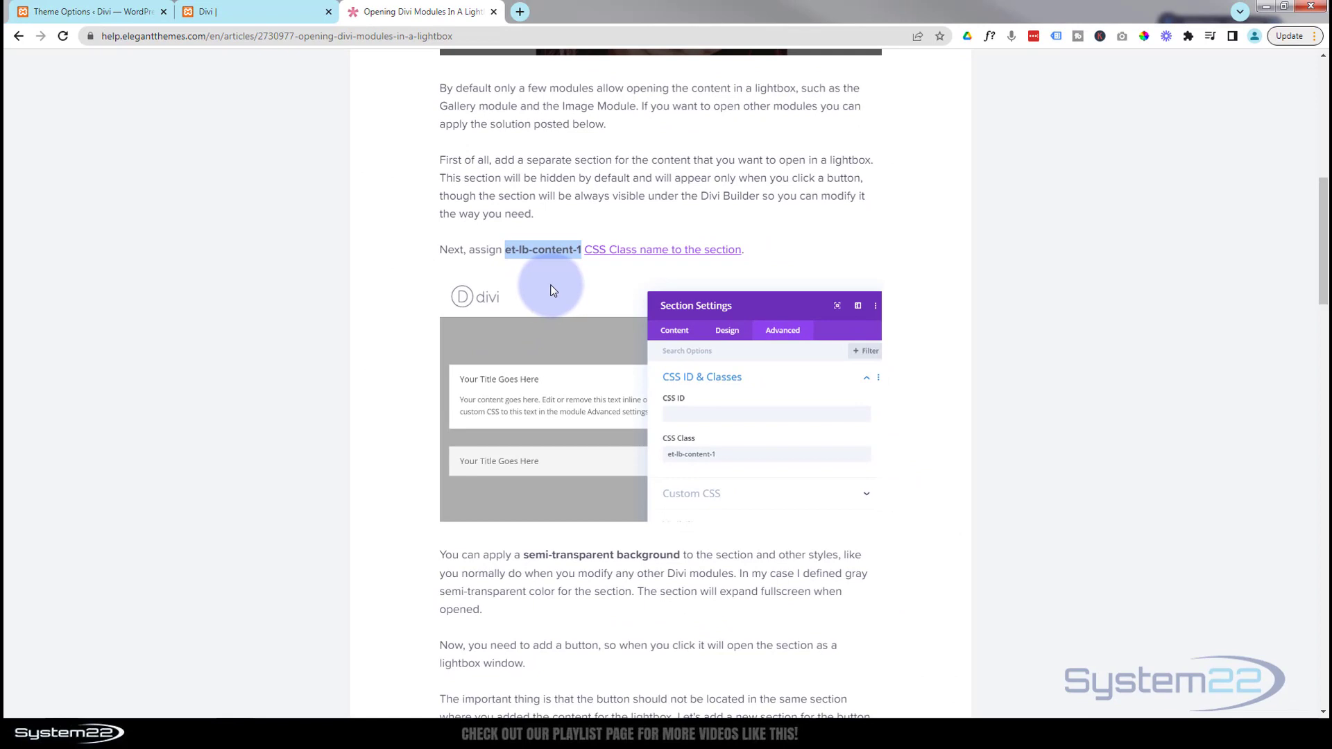
Step: Return to the Divi page, assign the CSS class et-lb-content-1 to the dark two-column section and save it
click(201, 15)
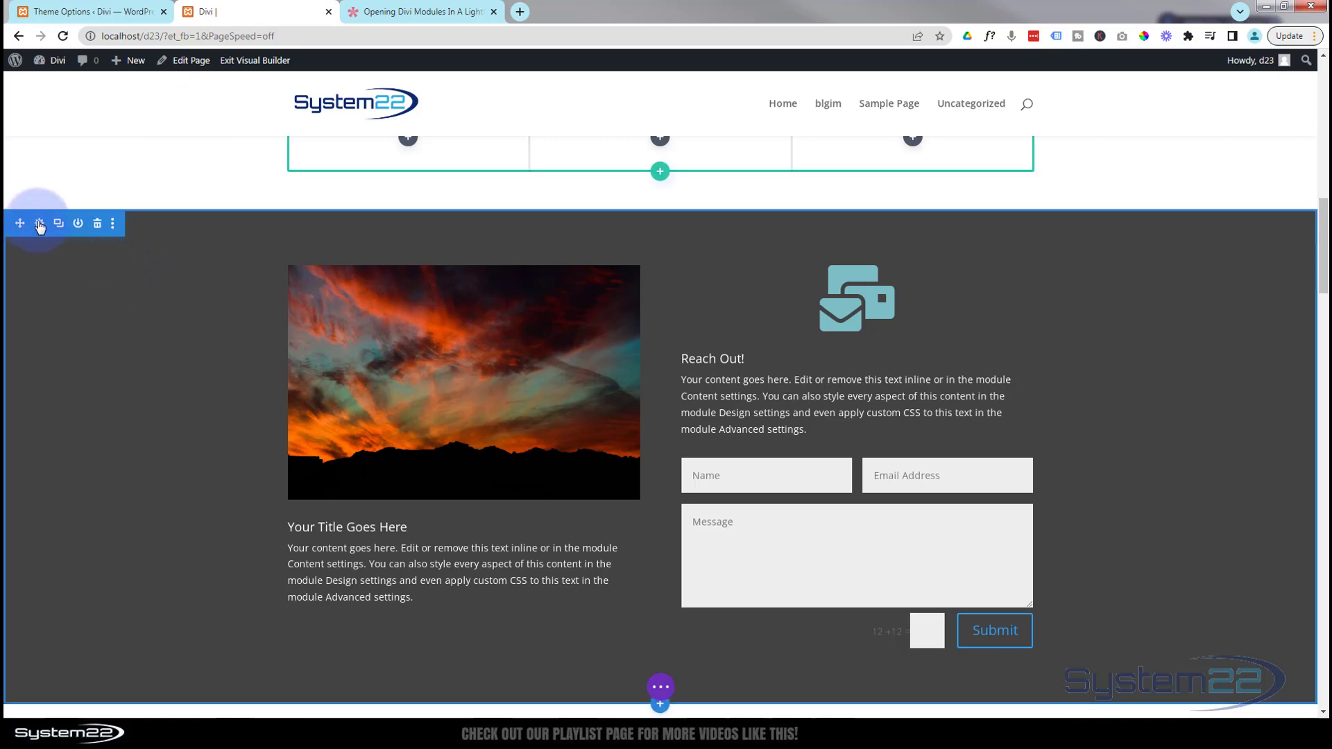
click(39, 223)
click(356, 252)
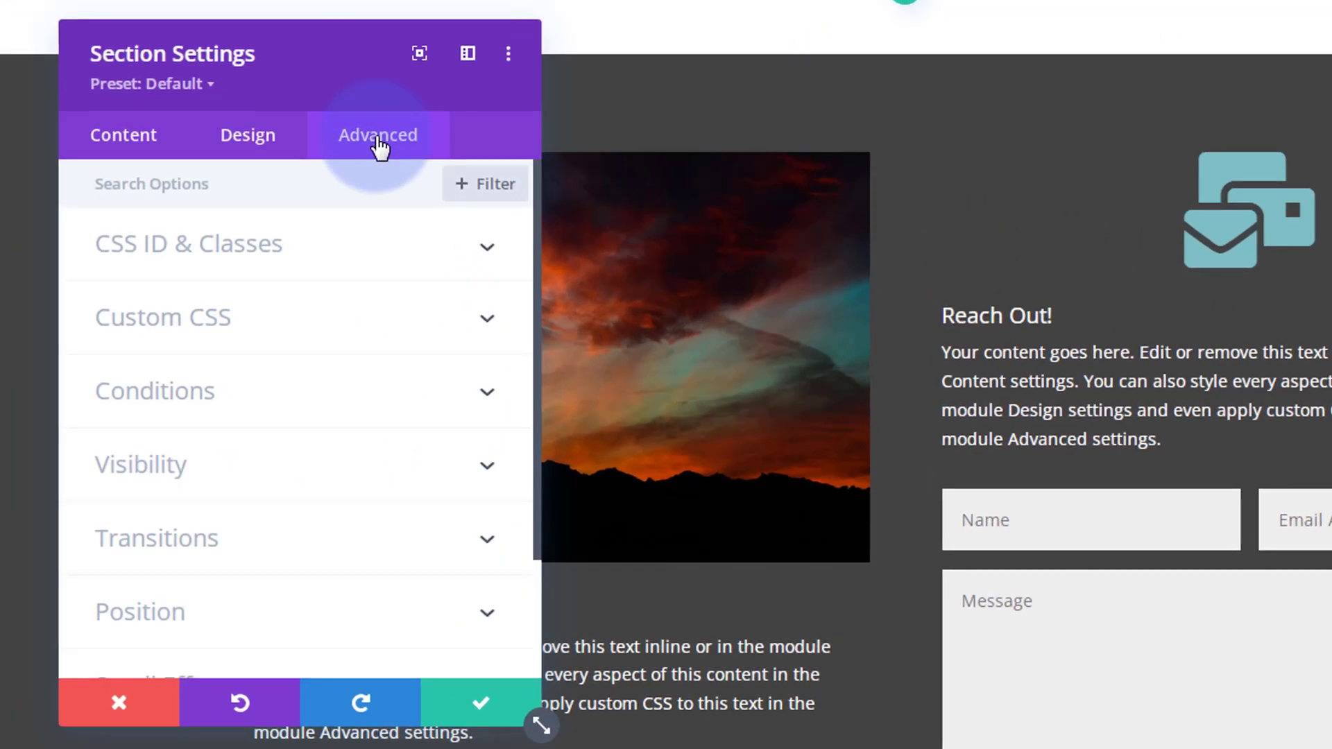
click(366, 268)
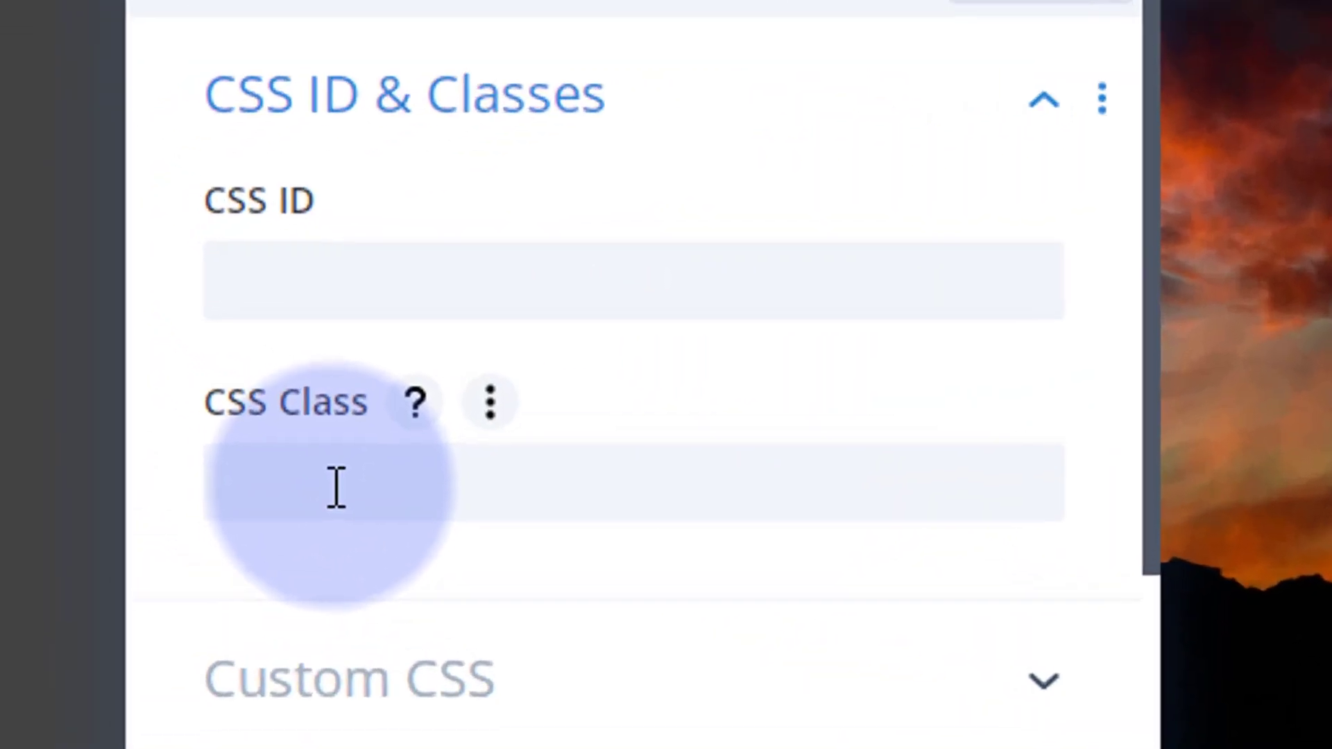
click(154, 427)
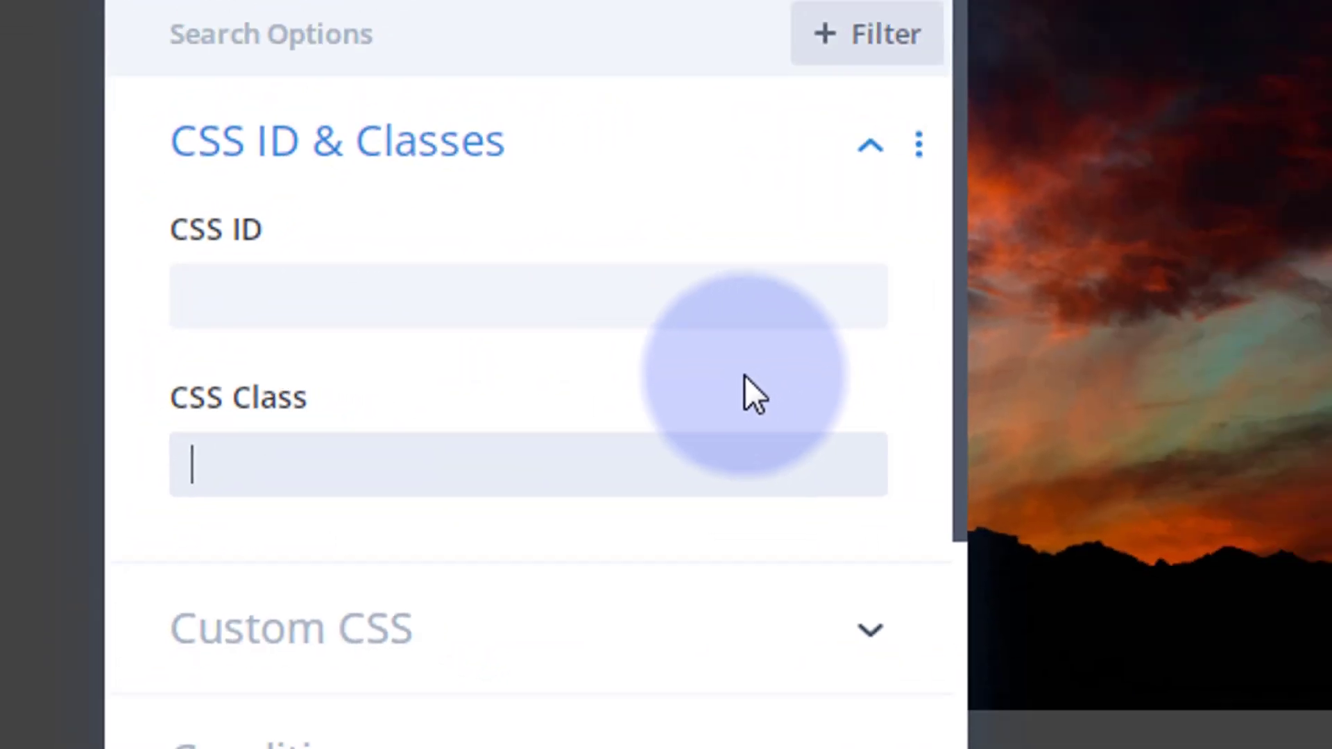
key(ctrl+v)
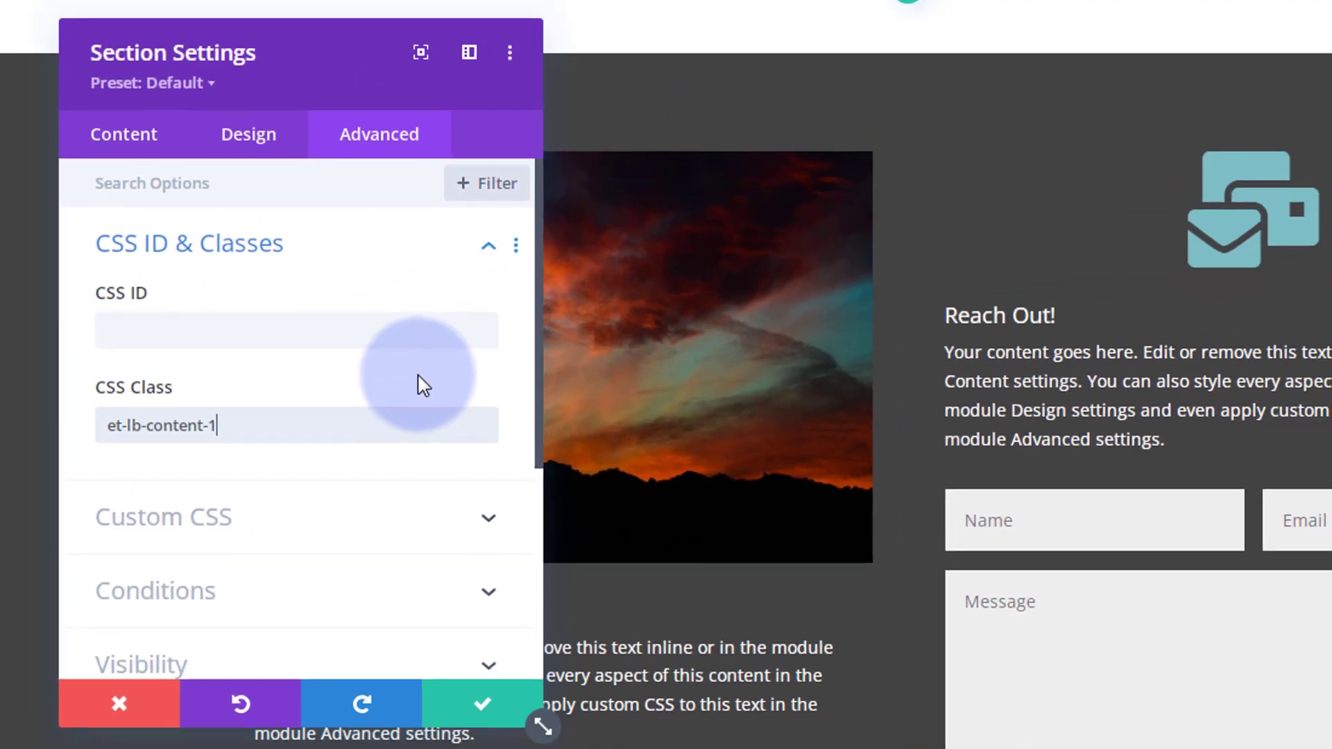
click(482, 704)
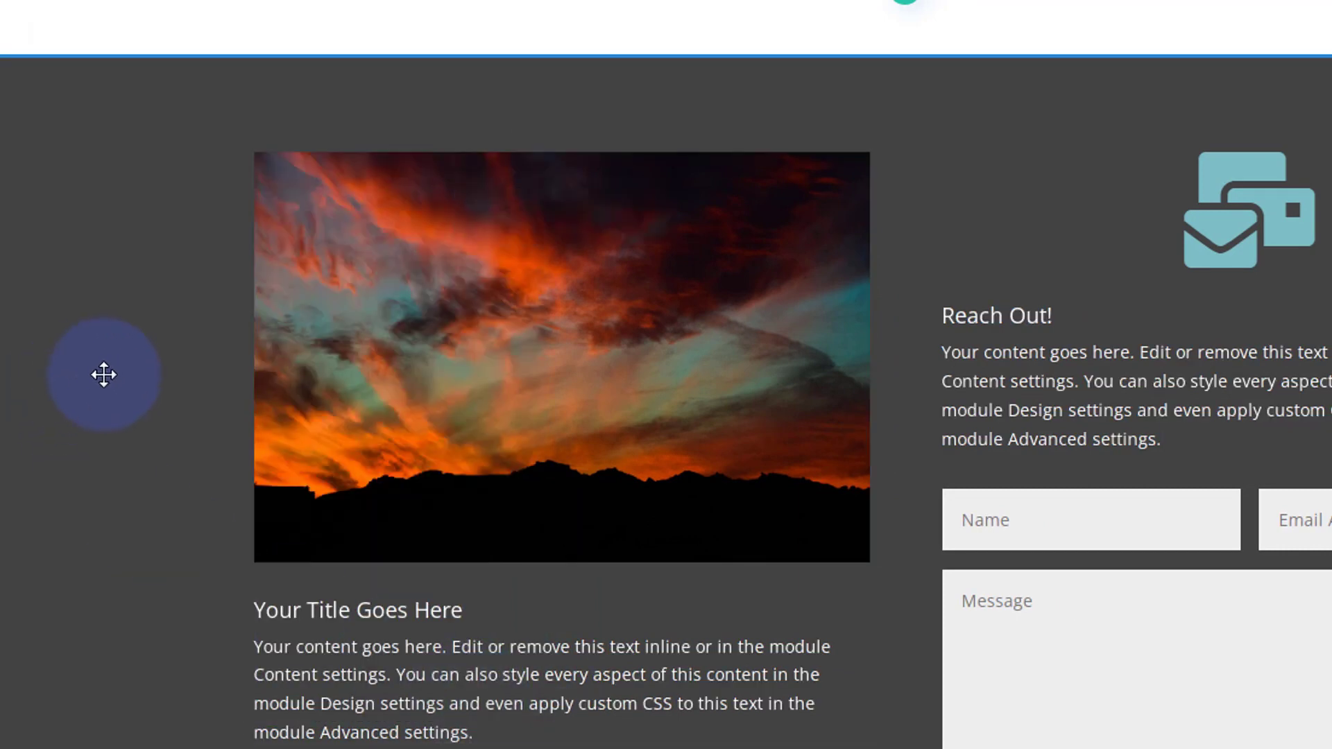
Step: Insert a Button module in the middle column of the empty three-column row above the dark section
scroll(85, 449, down, 3)
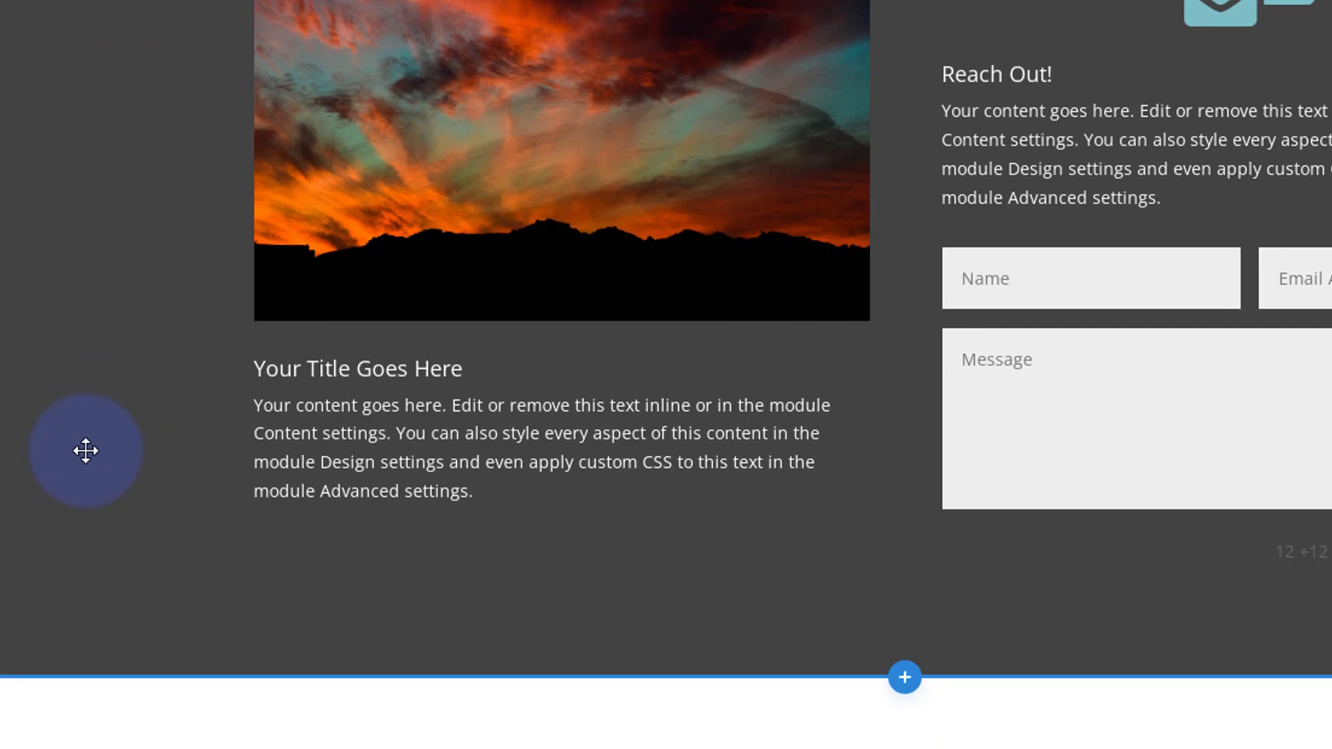
scroll(85, 449, up, 8)
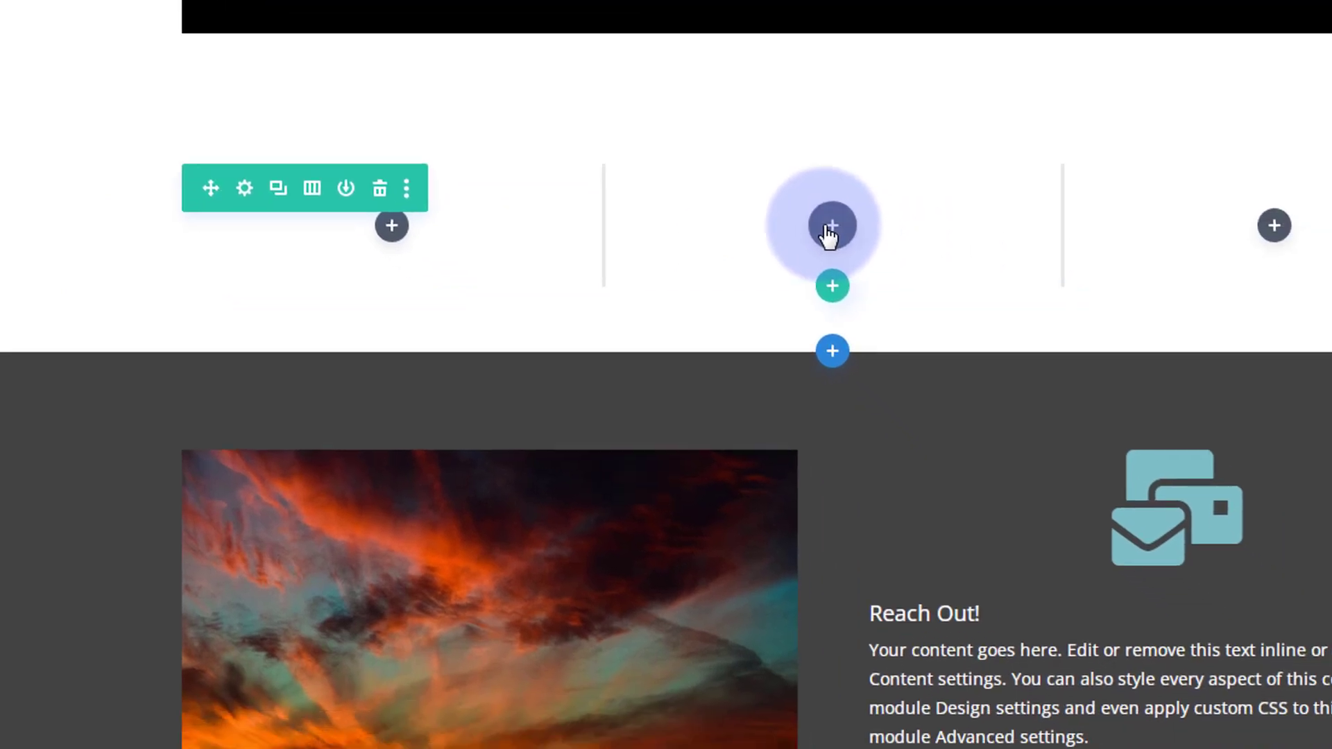
click(906, 290)
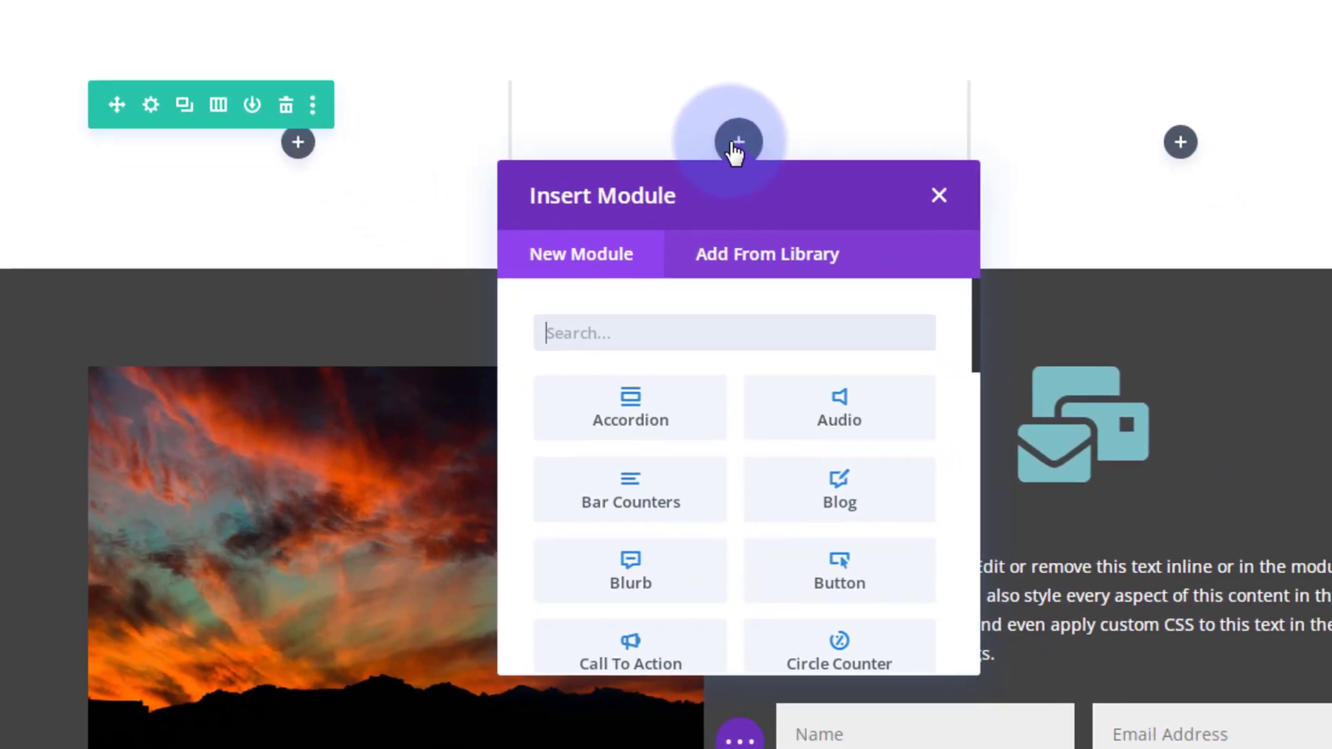
click(842, 586)
Step: Set the new button's text to "Learn More!"
click(180, 351)
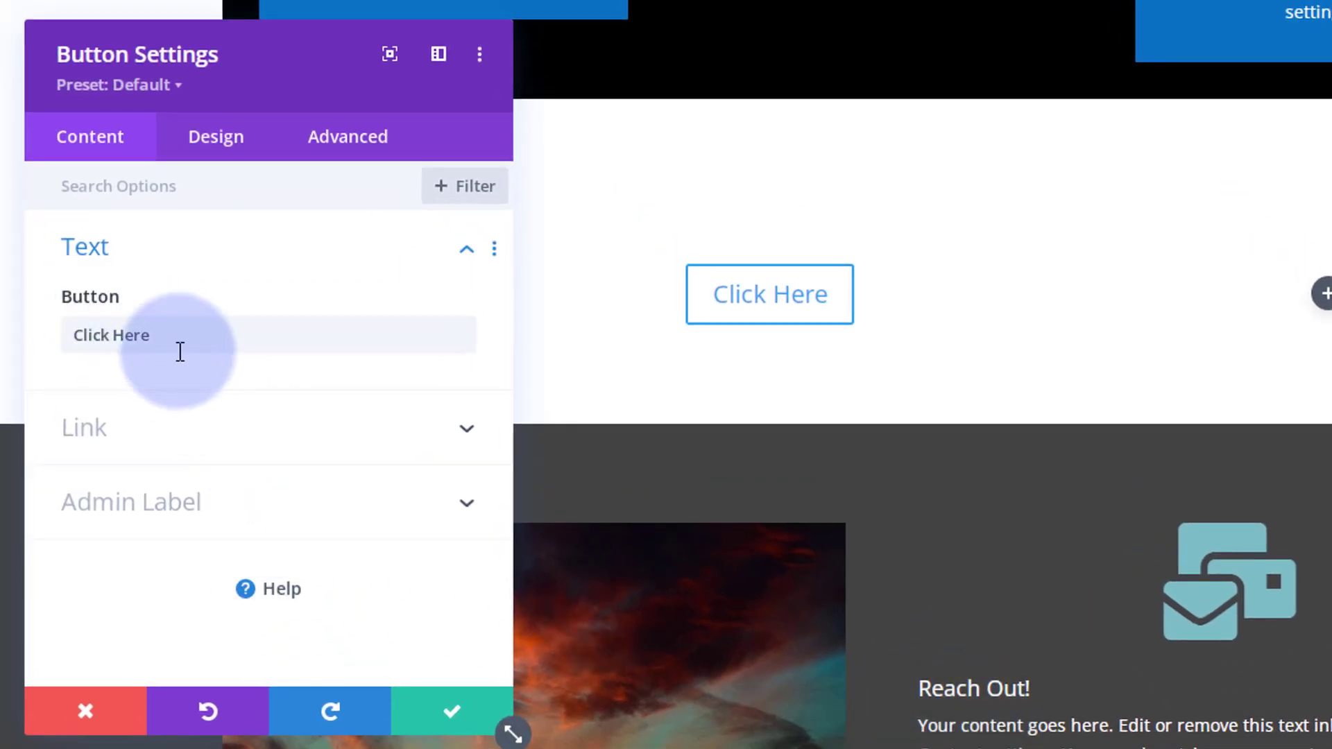
drag(180, 352, 52, 326)
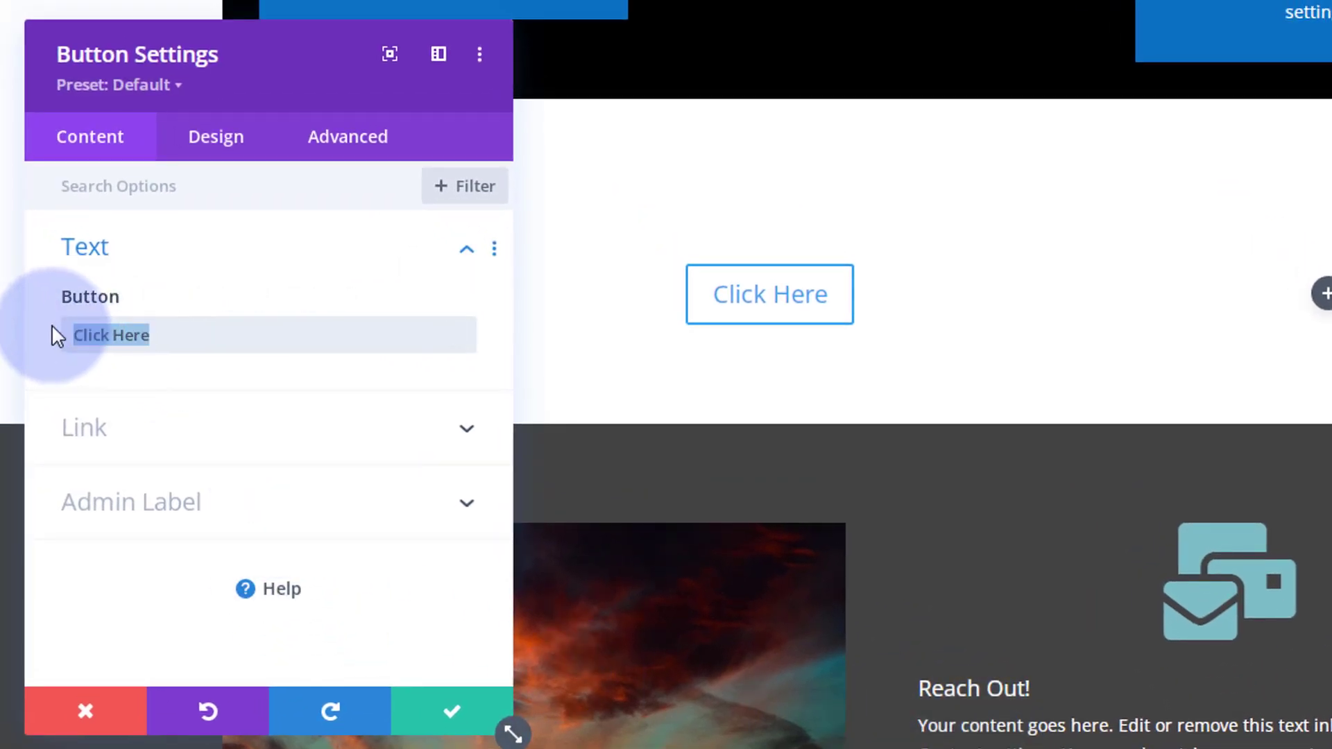
text(Lear M)
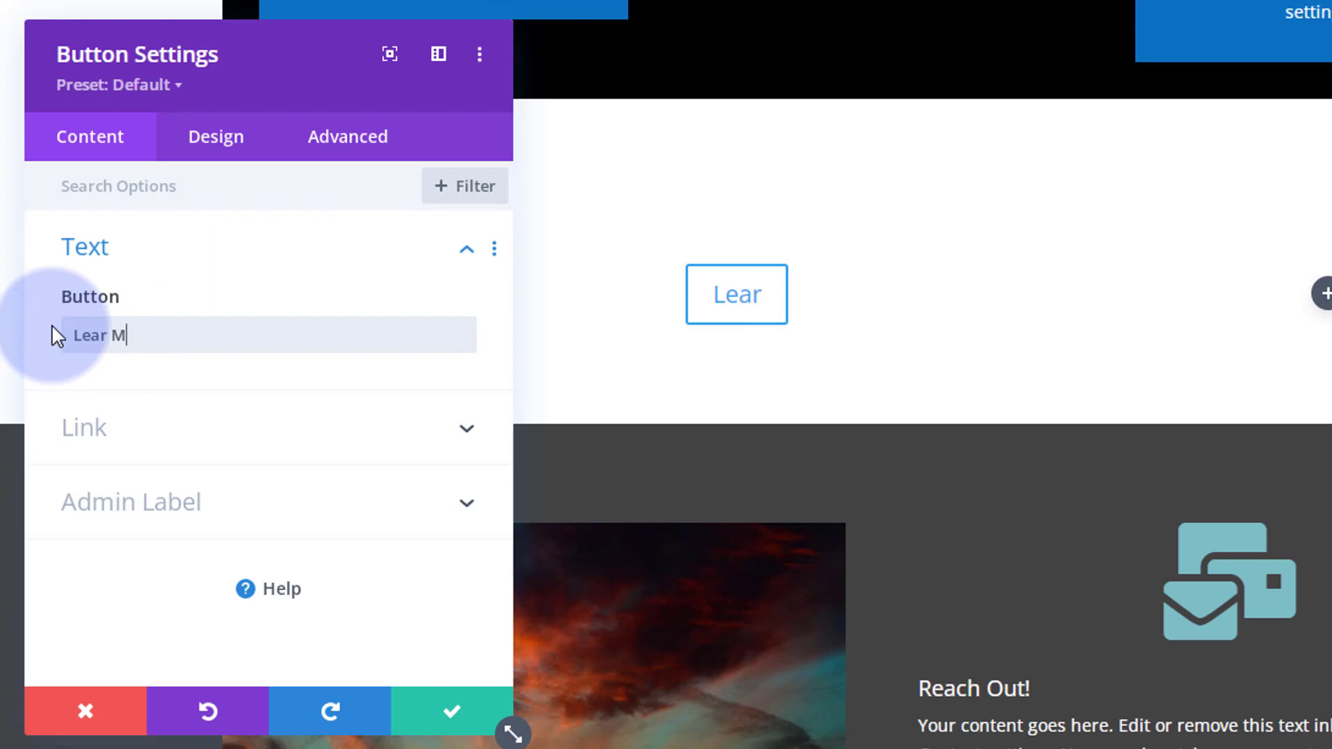
text(ore!)
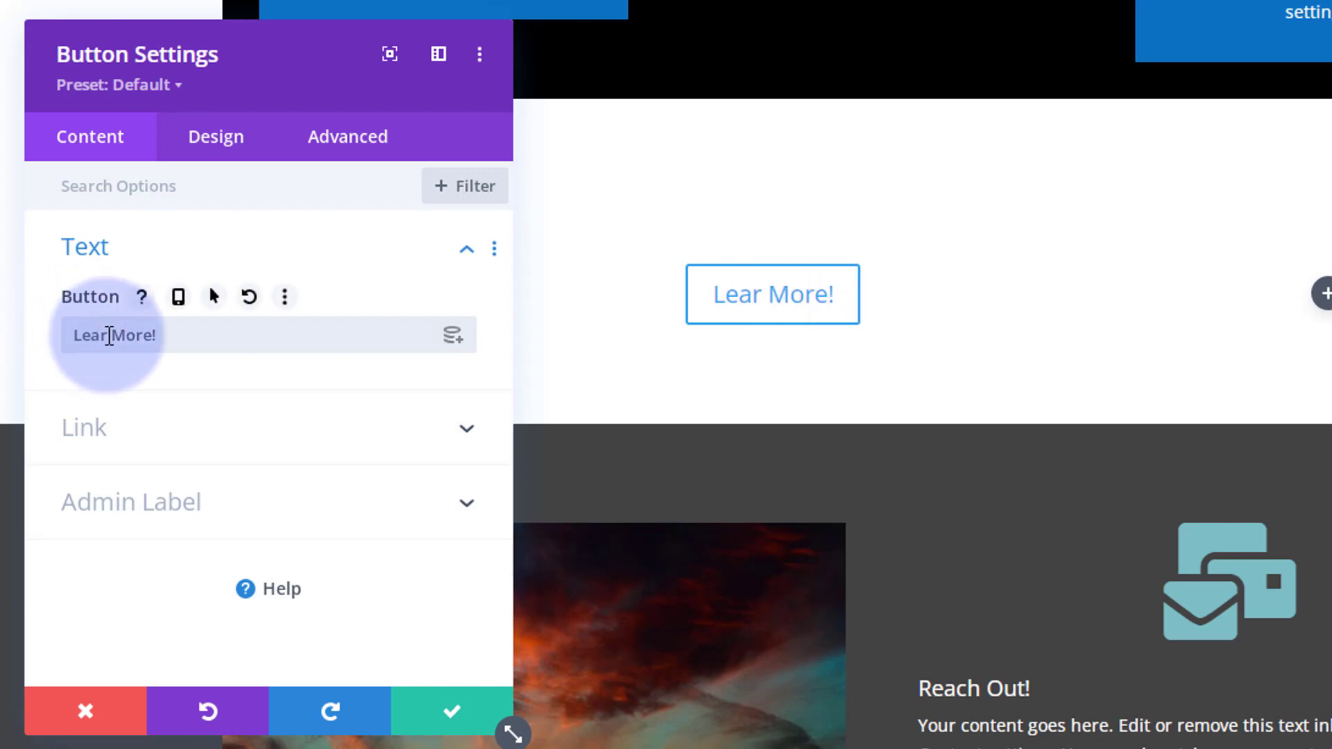
click(108, 336)
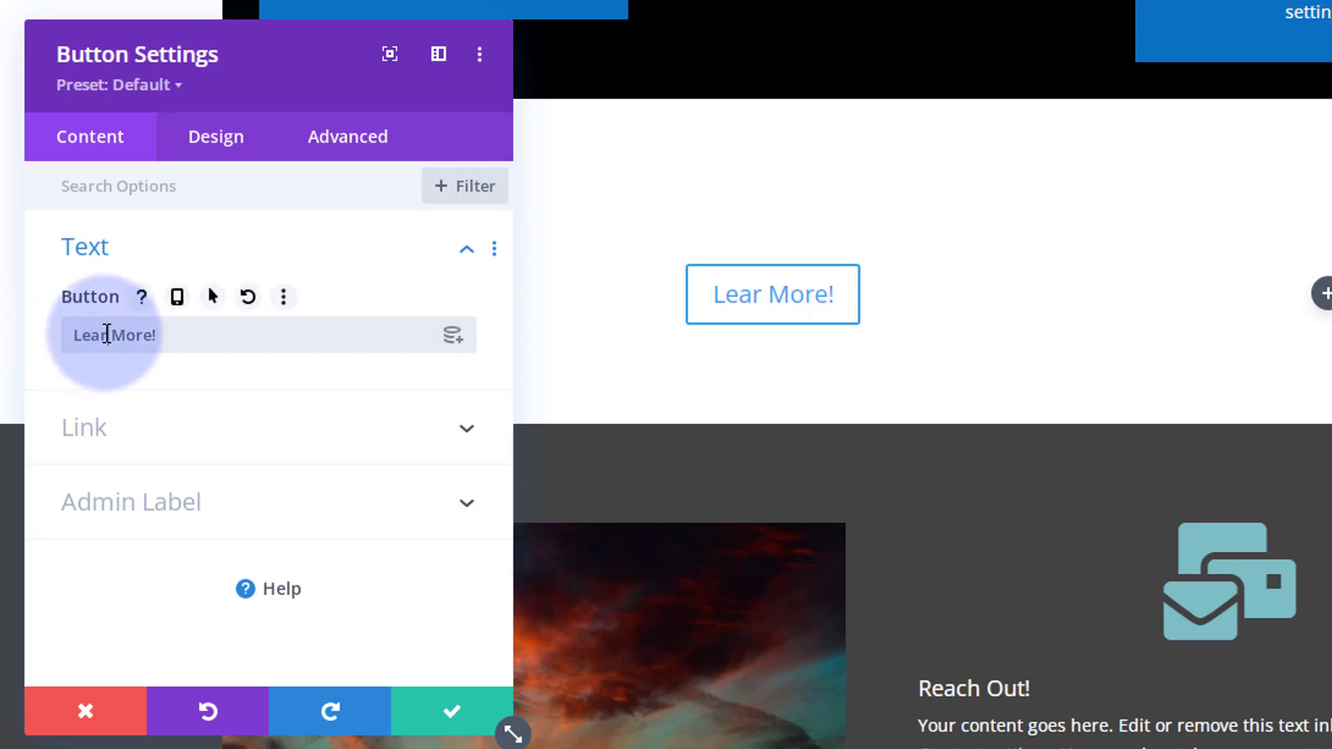
text(n)
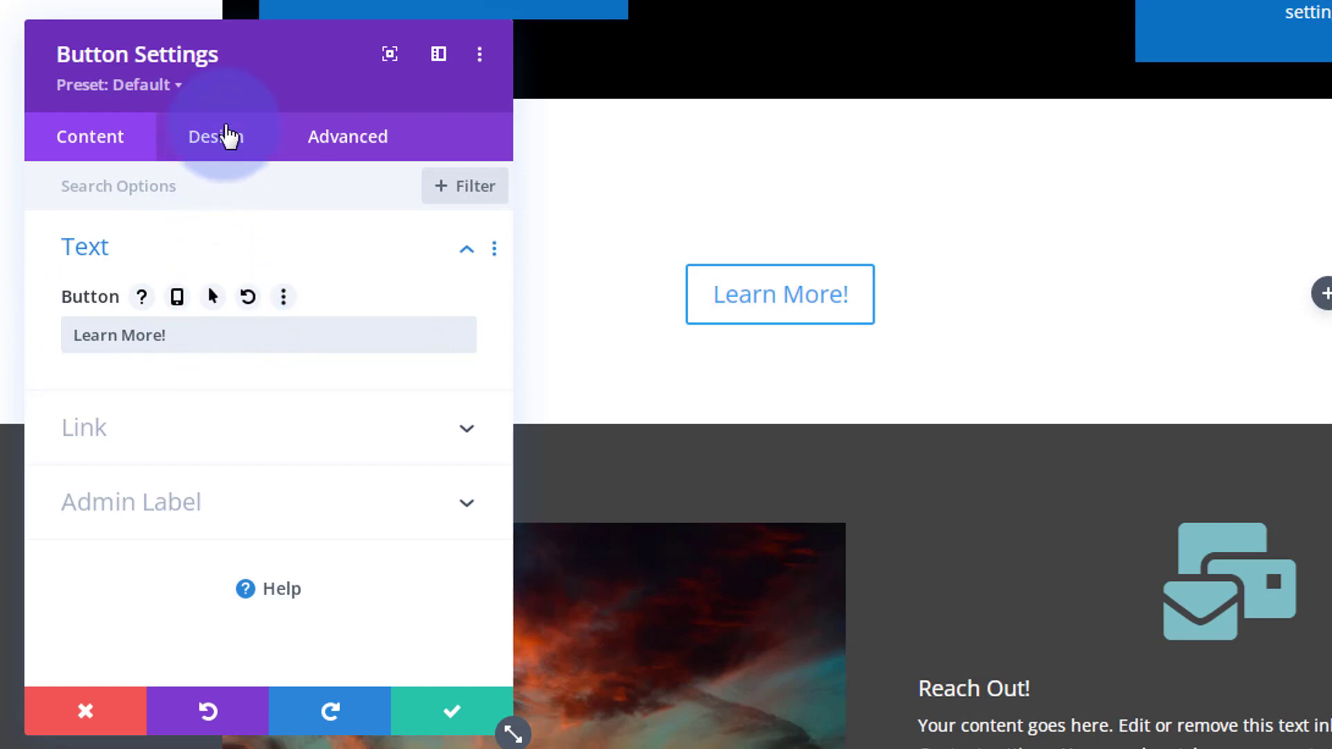
Step: Center the Learn More! button in its column and check its custom style option
click(221, 142)
click(206, 246)
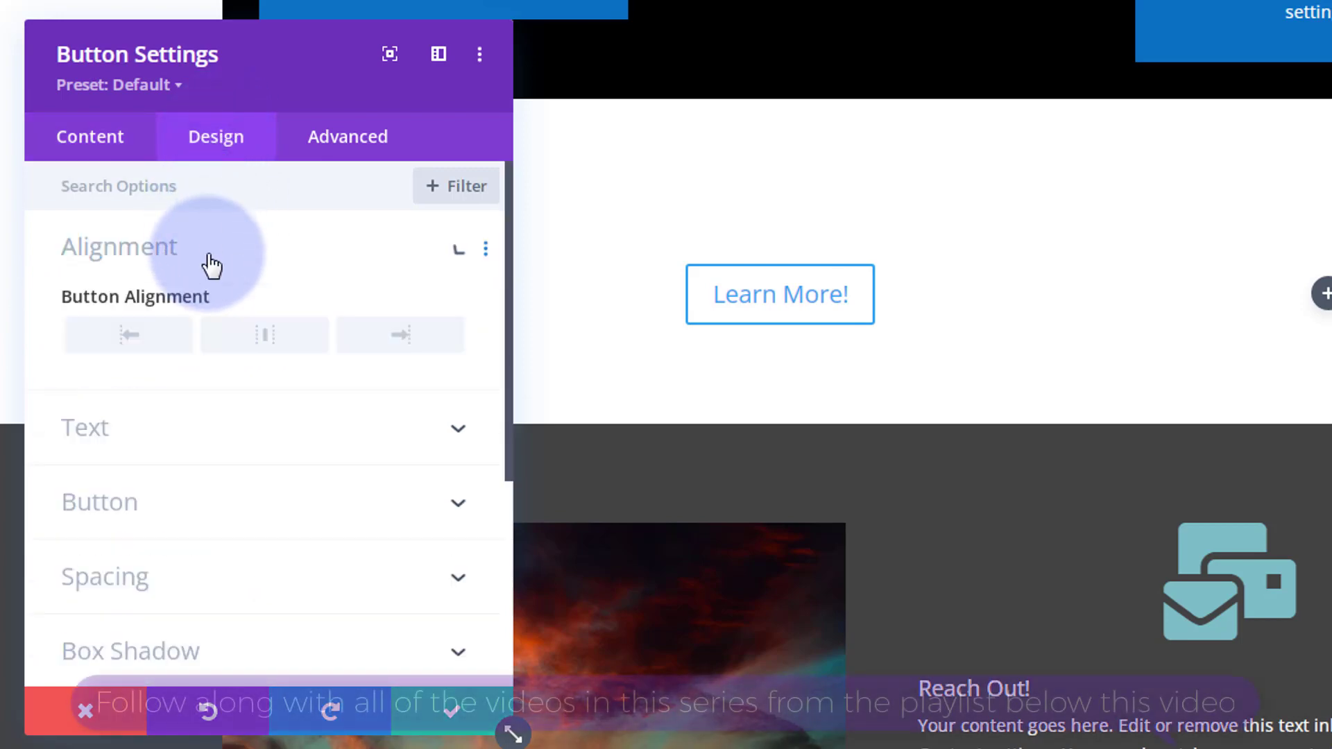
click(265, 338)
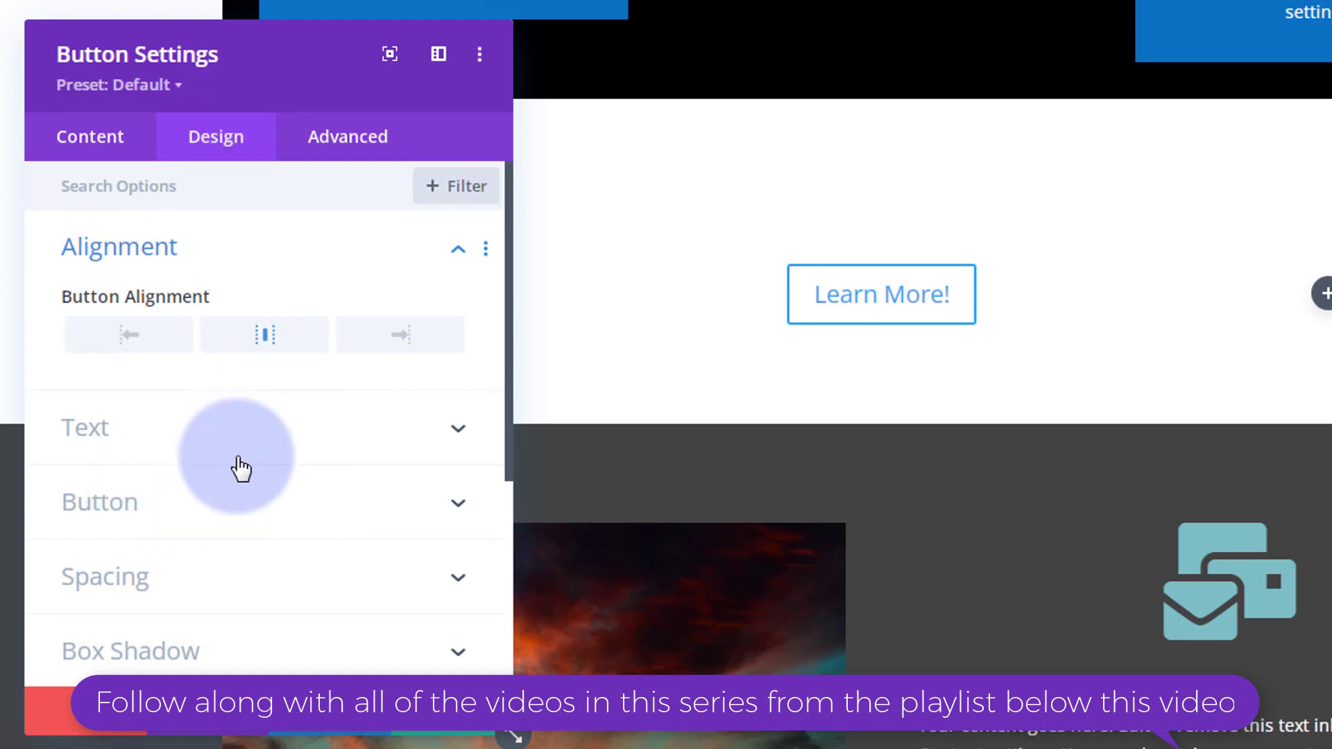
click(240, 514)
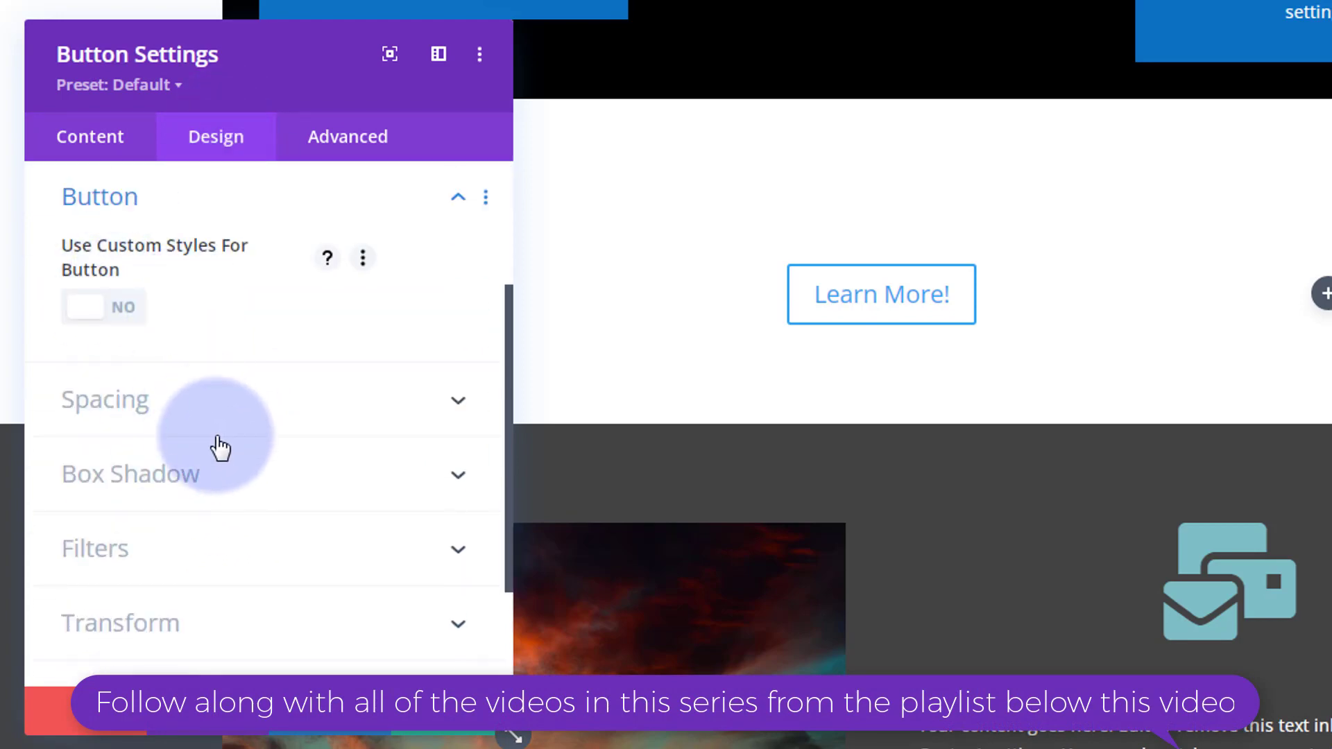
scroll(222, 453, up, 3)
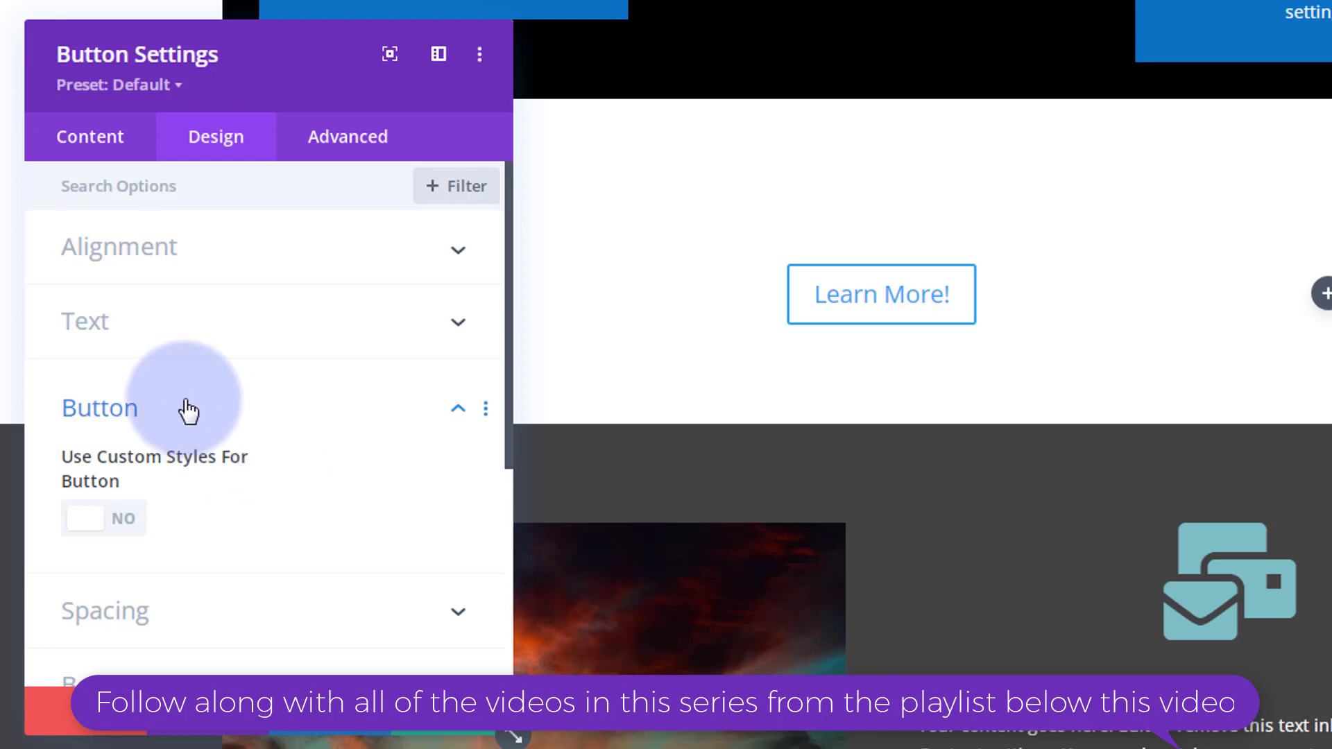
Step: Set the button's link URL to the placeholder #
click(104, 154)
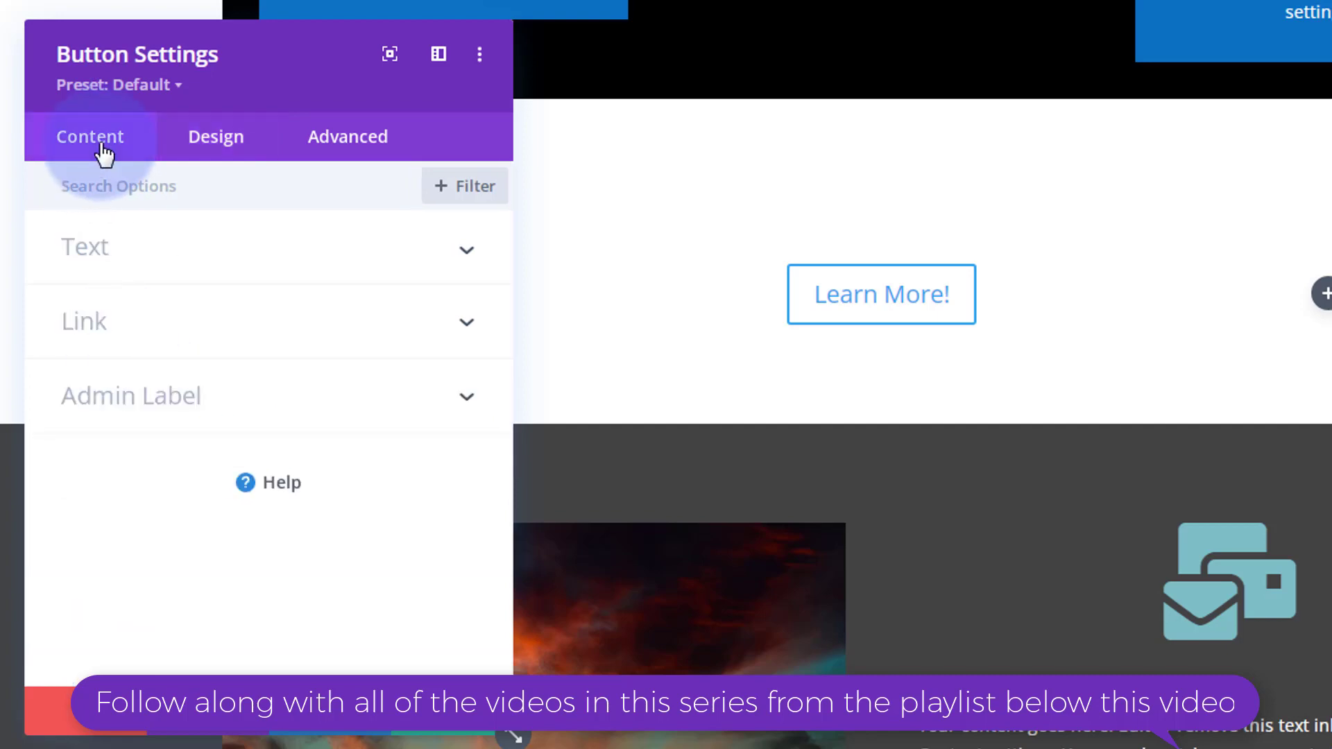
click(223, 339)
click(143, 340)
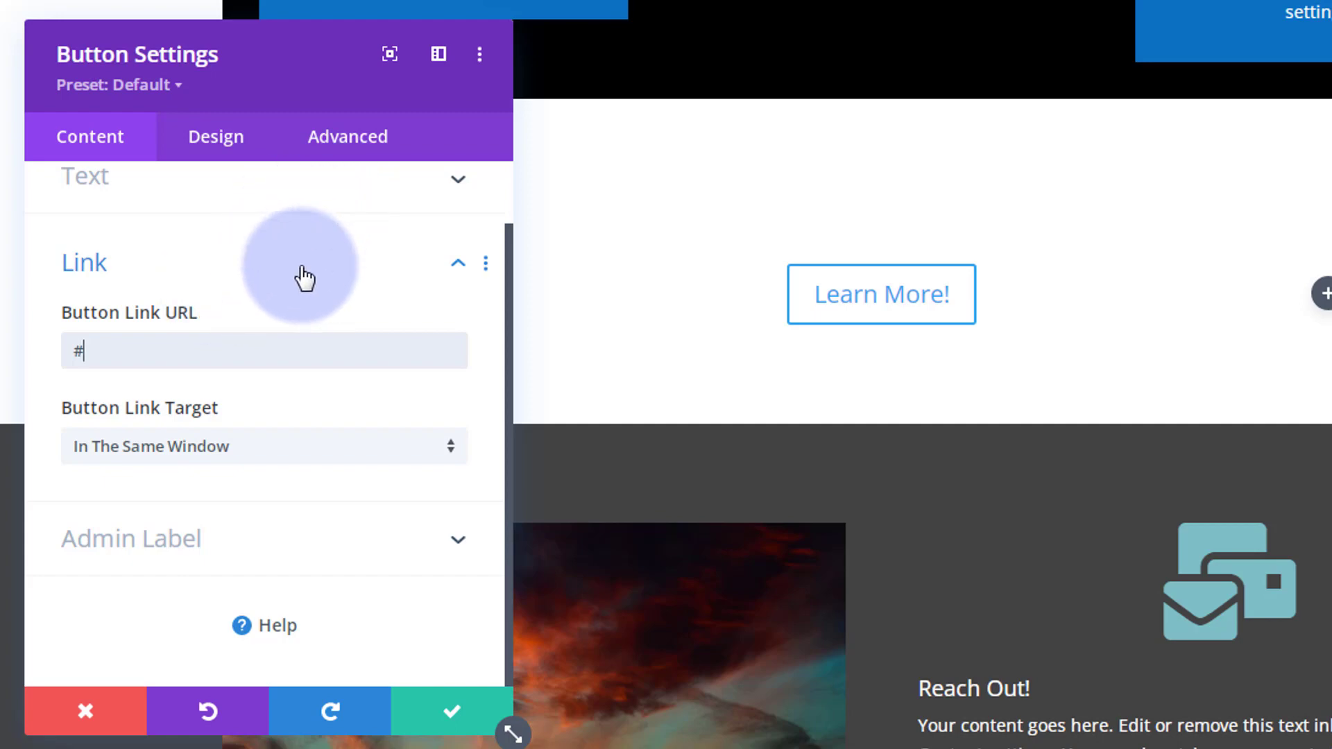
Step: Open the button's CSS class setting and copy the class name et-lb-btn-1 from the Elegant Themes lightbox article
click(340, 147)
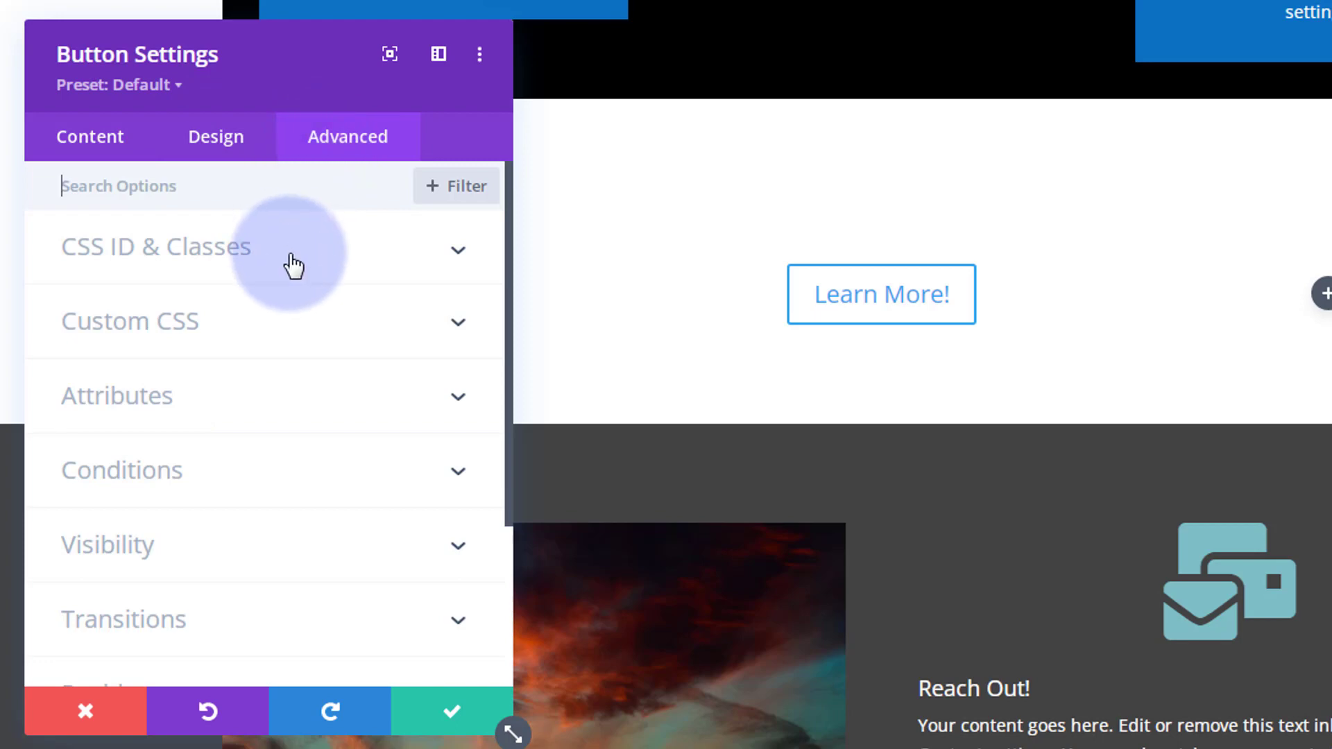
click(291, 263)
click(167, 416)
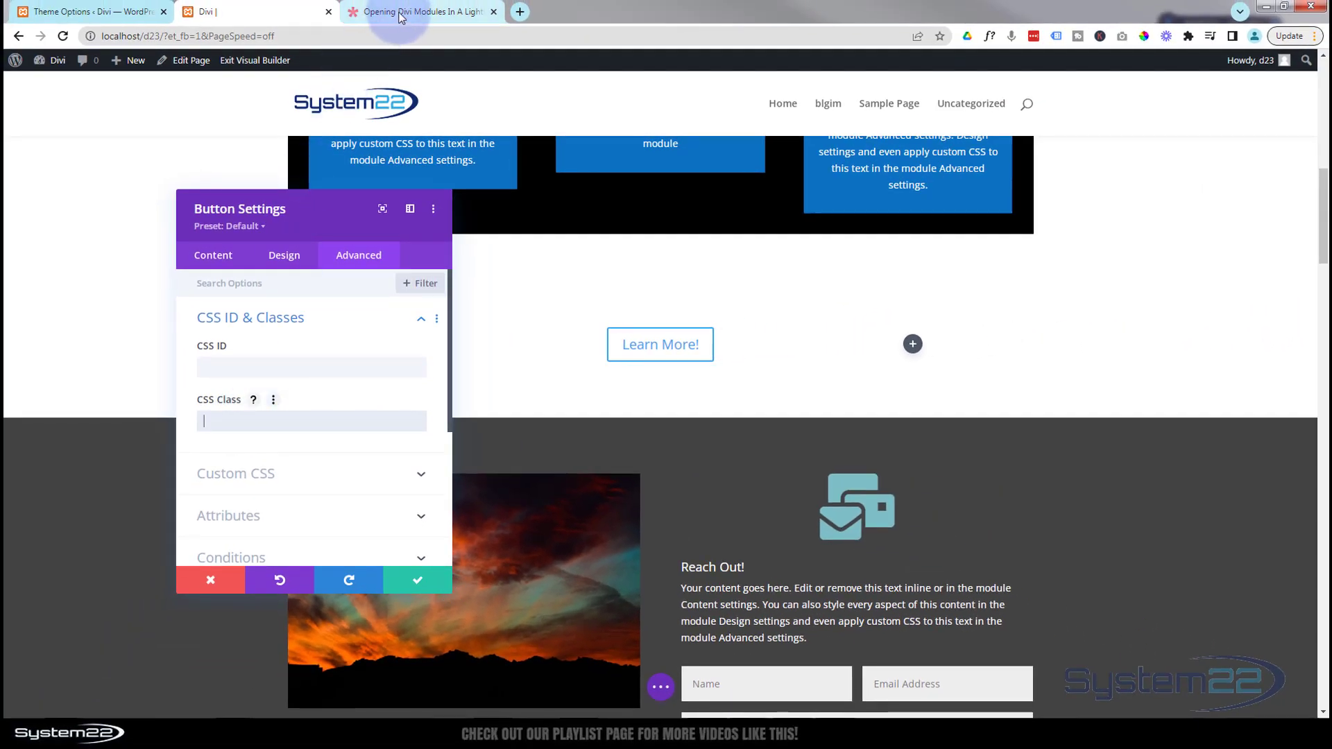
click(400, 14)
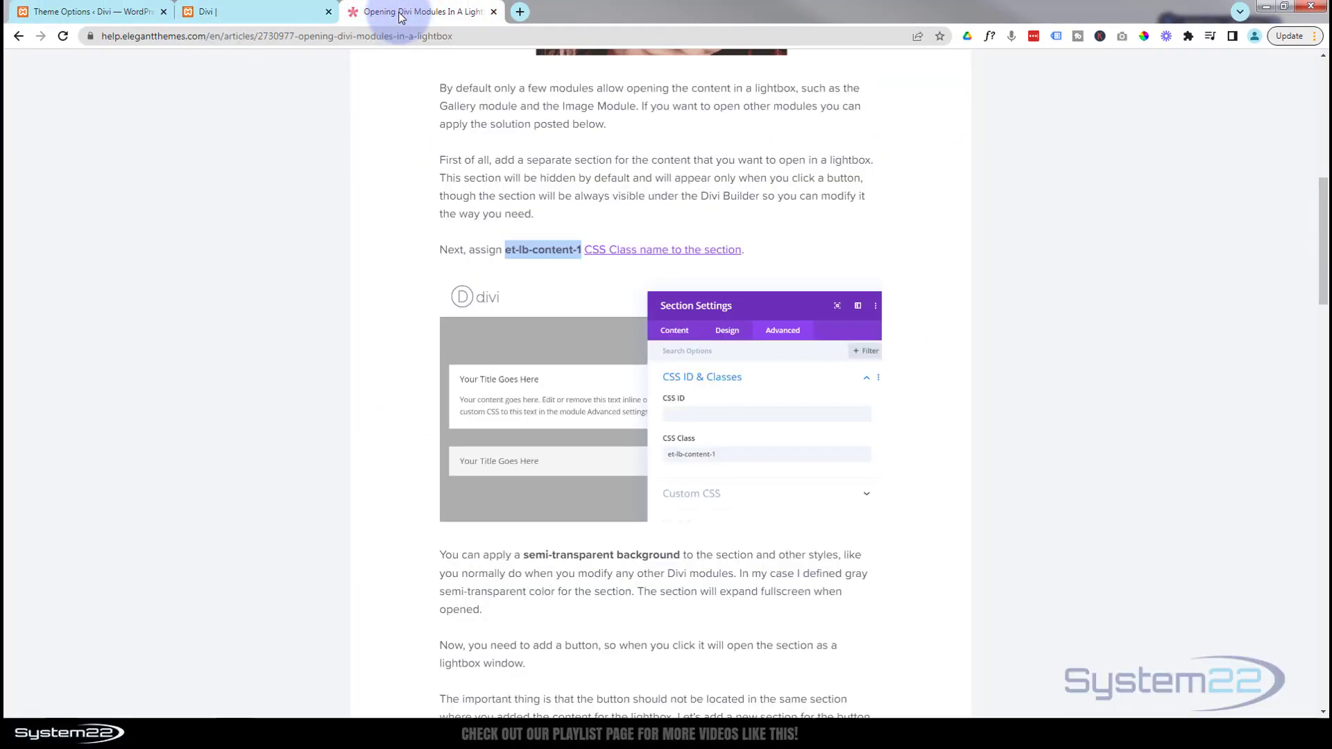
scroll(419, 314, down, 5)
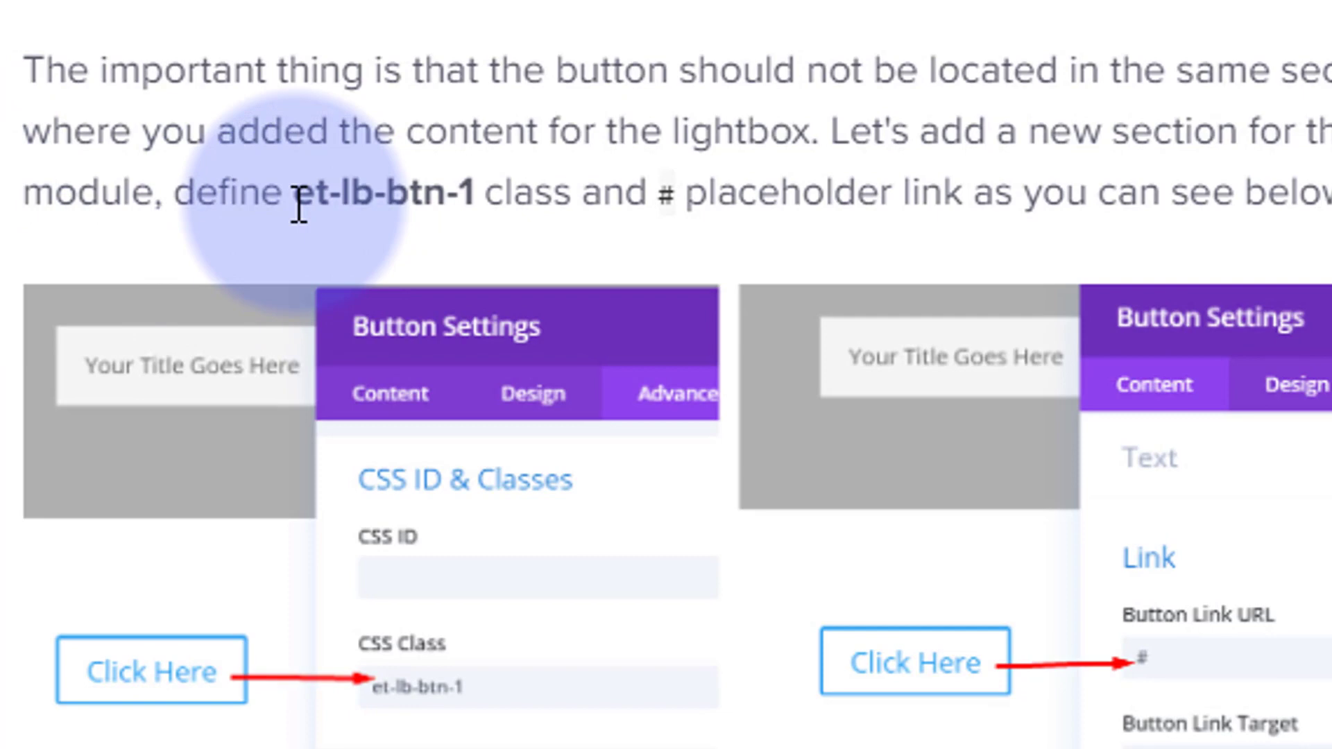
drag(298, 202, 471, 202)
key(ctrl+c)
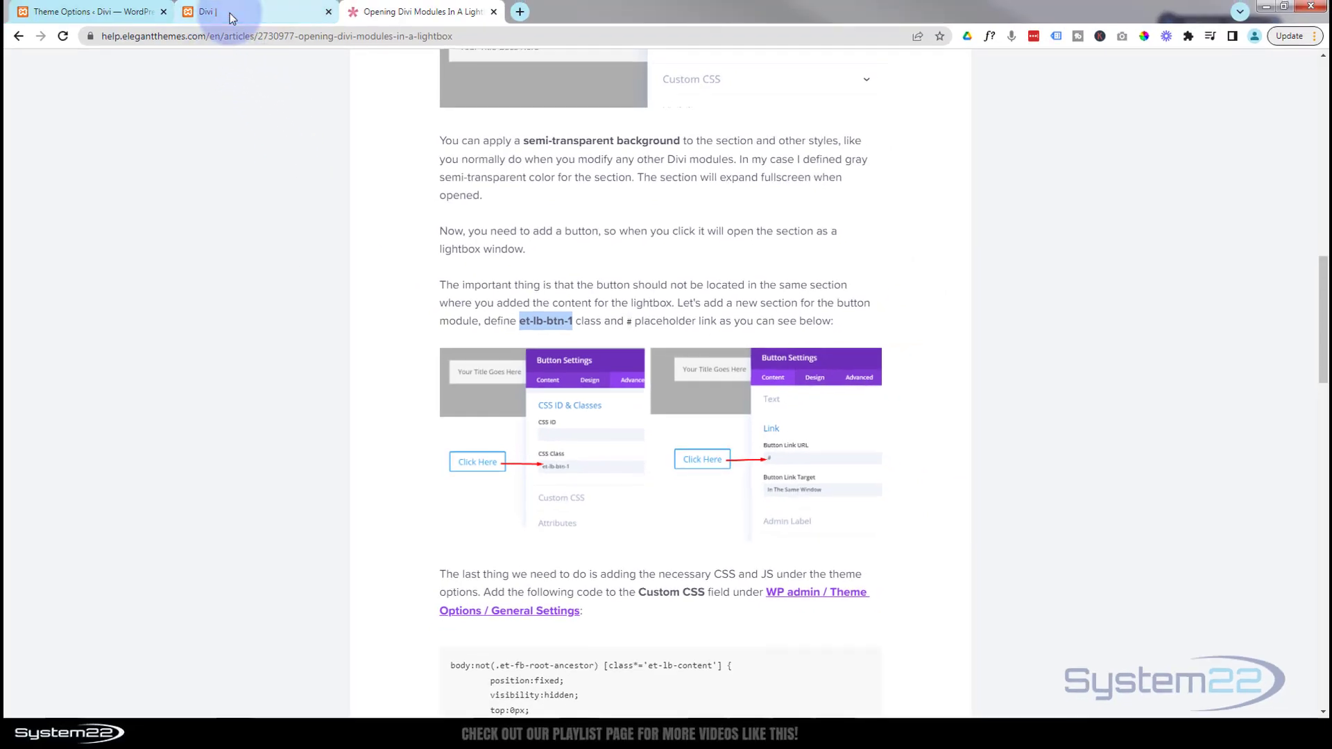
Step: Return to the Divi page and assign the CSS class et-lb-btn-1 to the Learn More! button
click(231, 18)
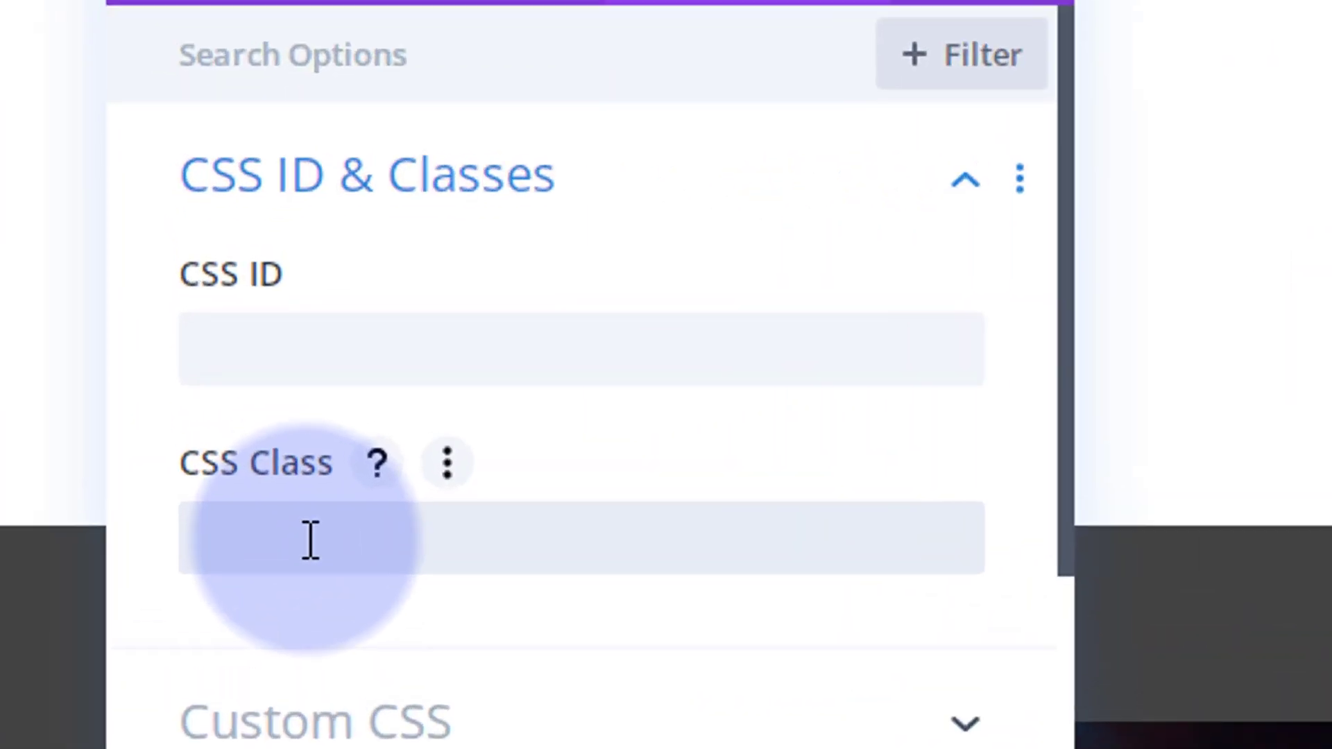
click(310, 540)
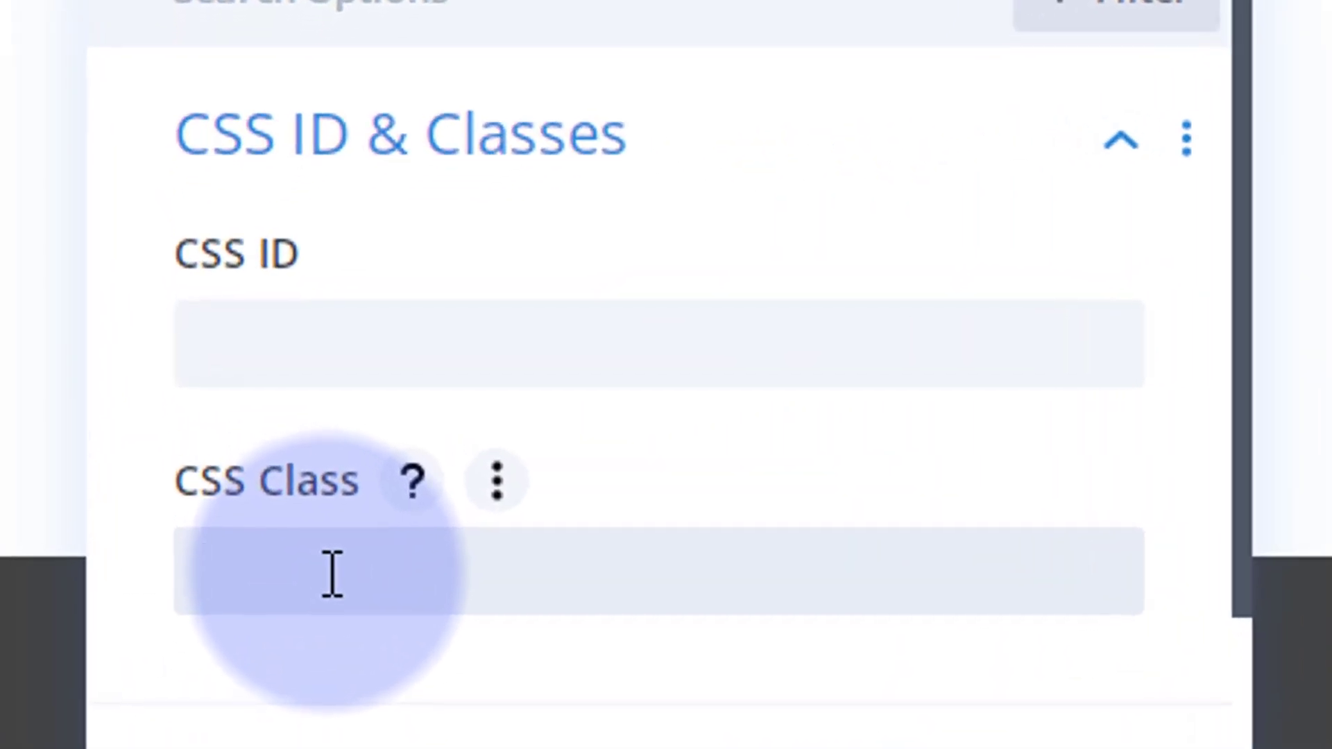
key(ctrl+v)
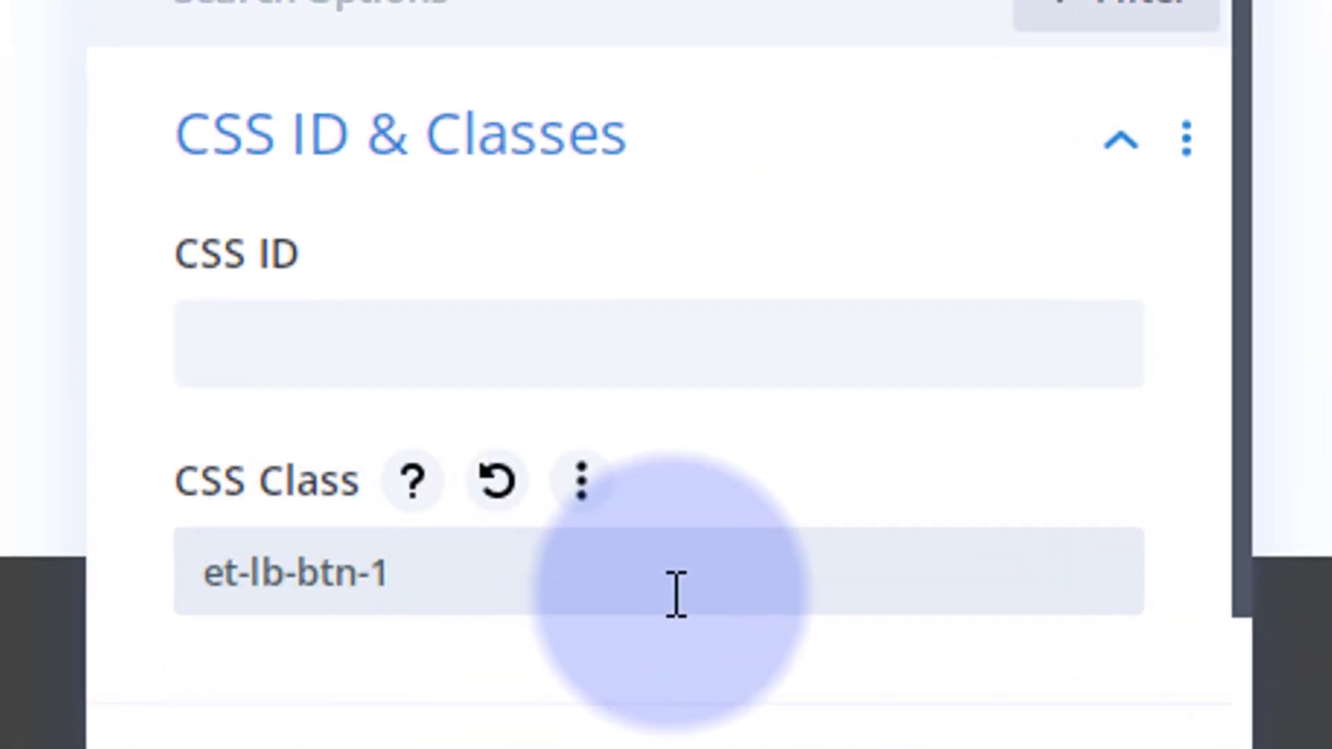
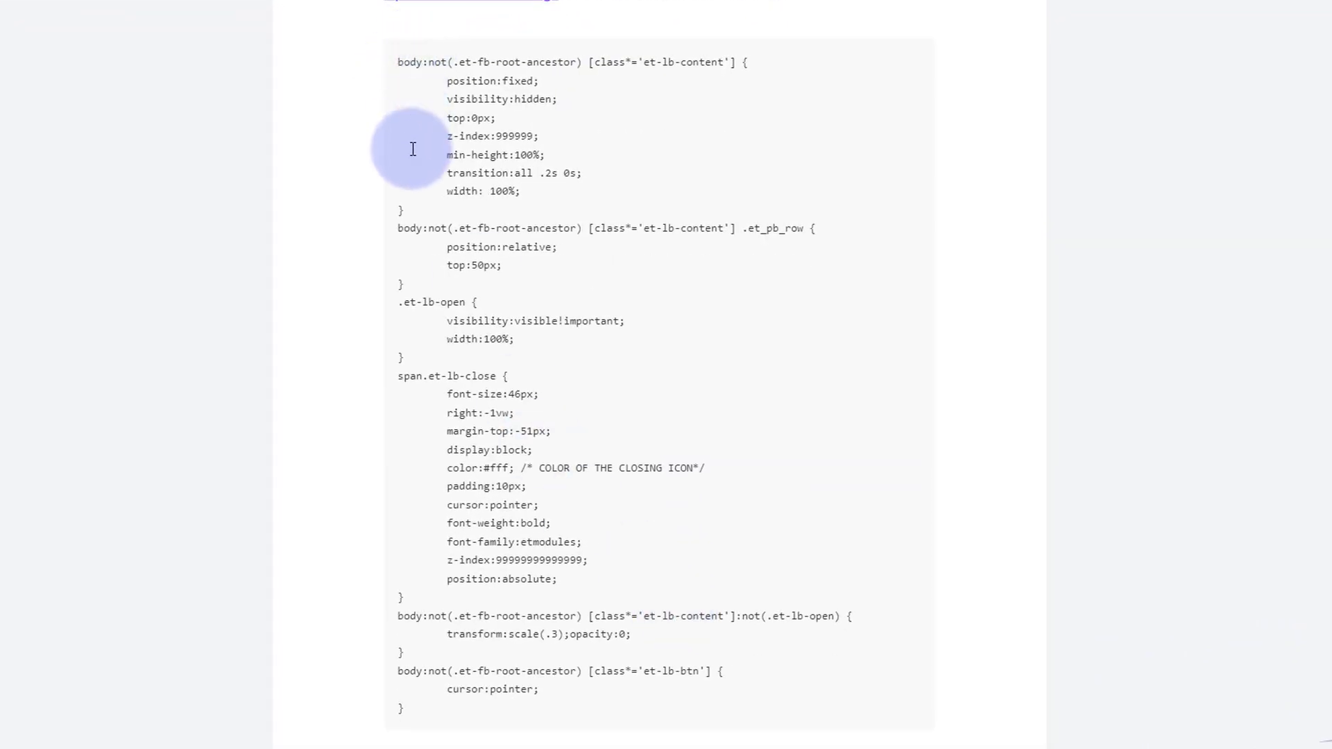
Step: Select the whole lightbox CSS code block in the article and open Divi Theme Options from a new WordPress dashboard tab
scroll(416, 187, up, 3)
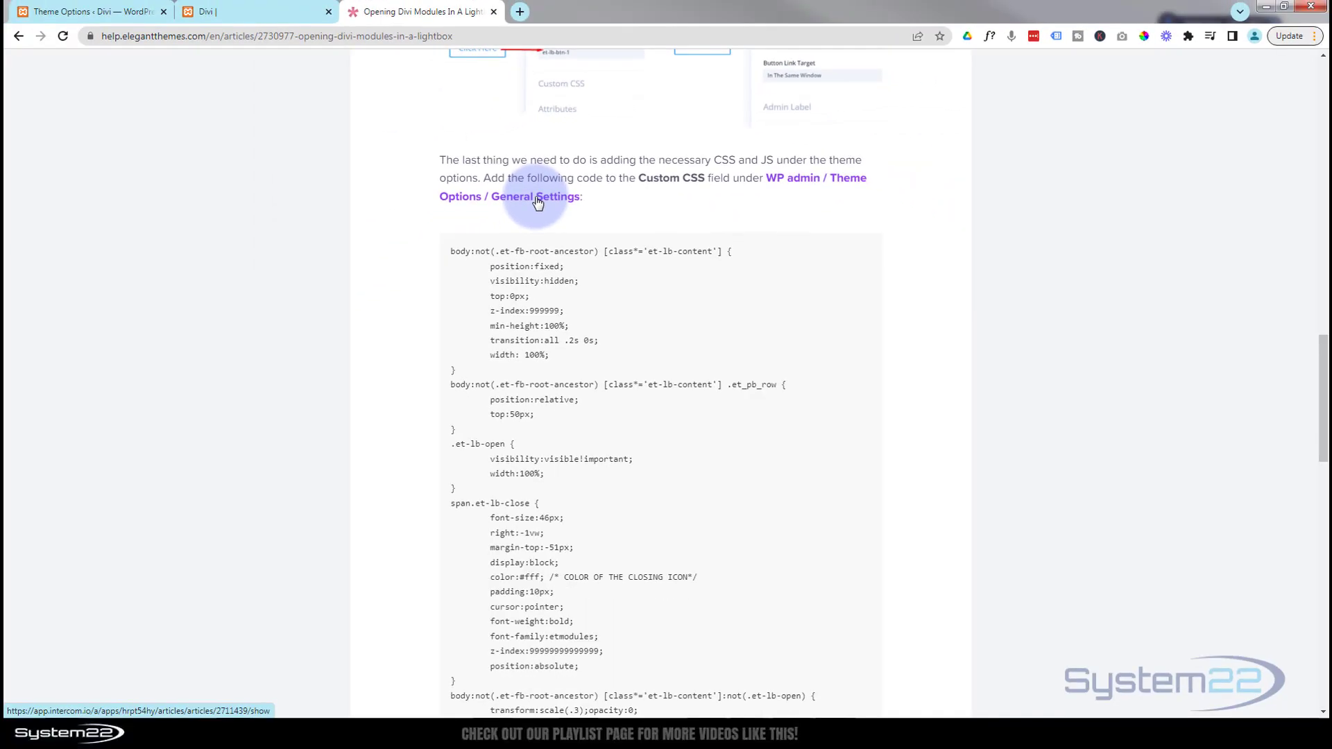
drag(450, 251, 573, 552)
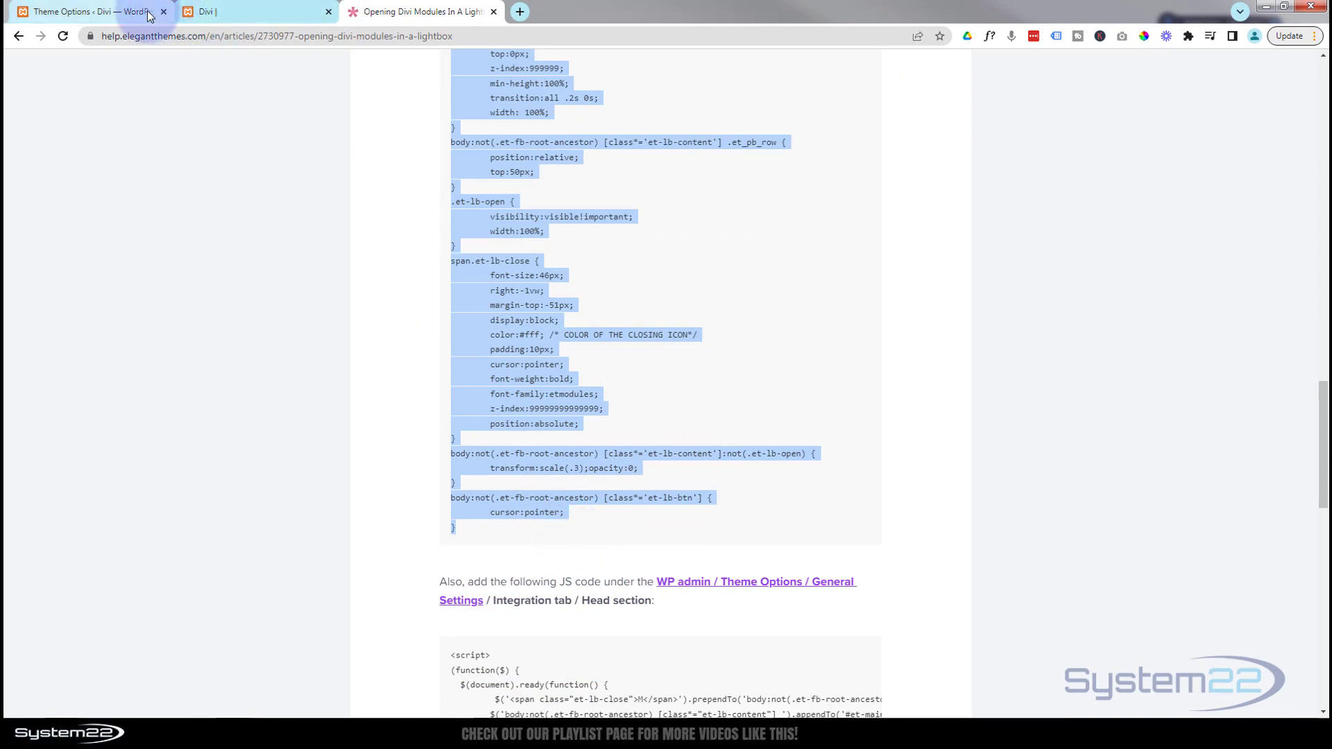
click(229, 12)
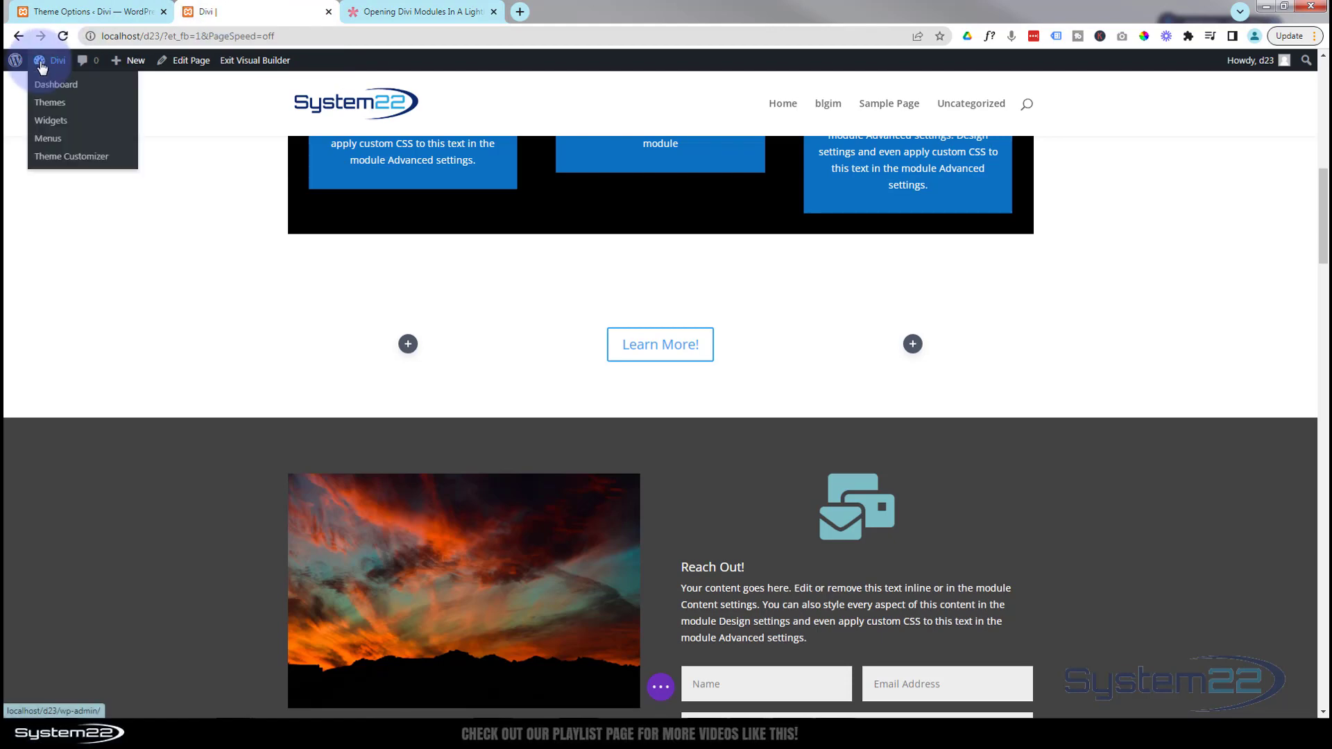
ctrl+click(42, 84)
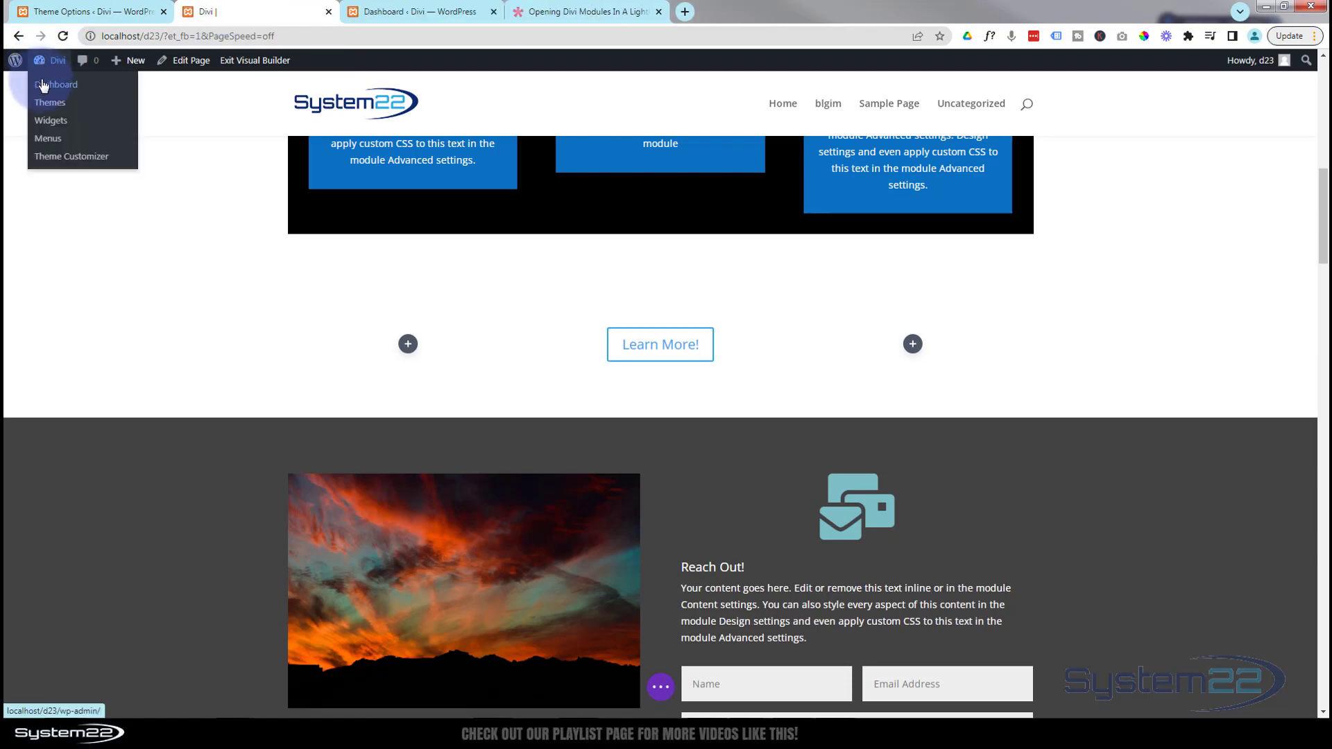
click(401, 14)
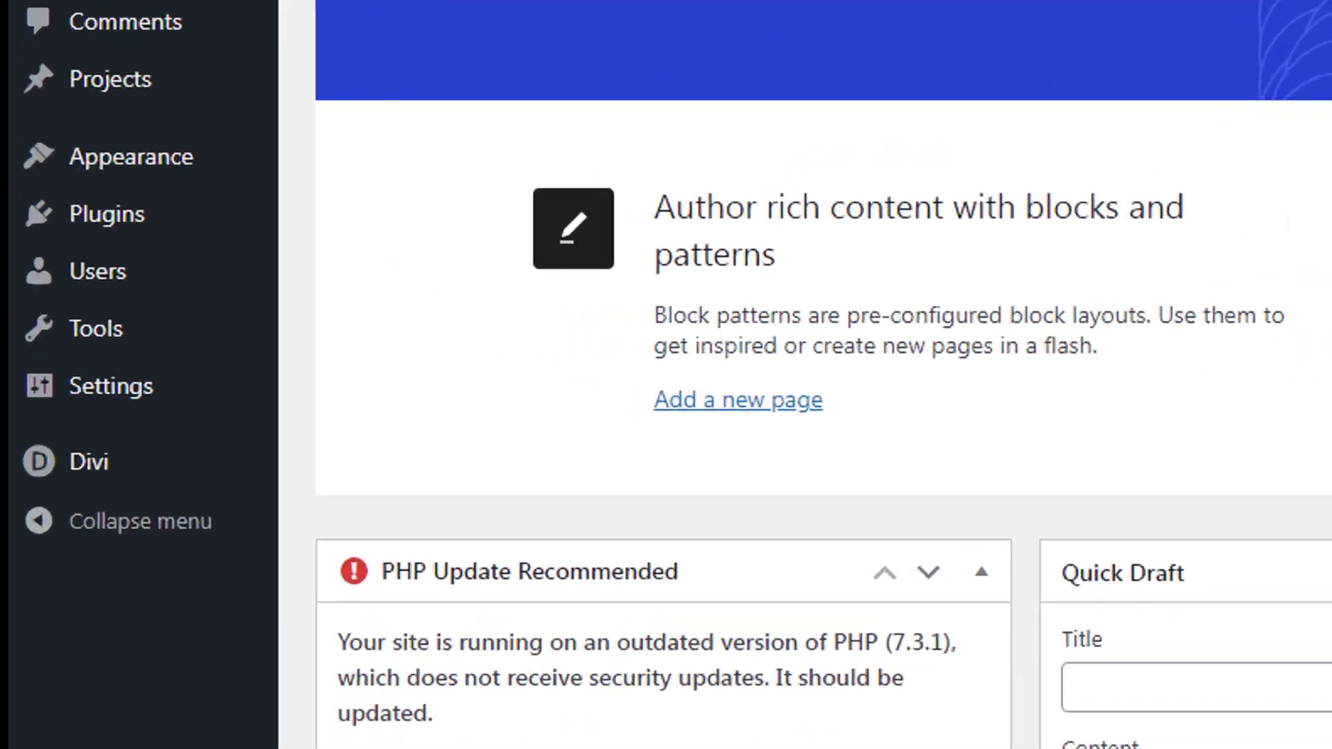
mouse_move(45, 479)
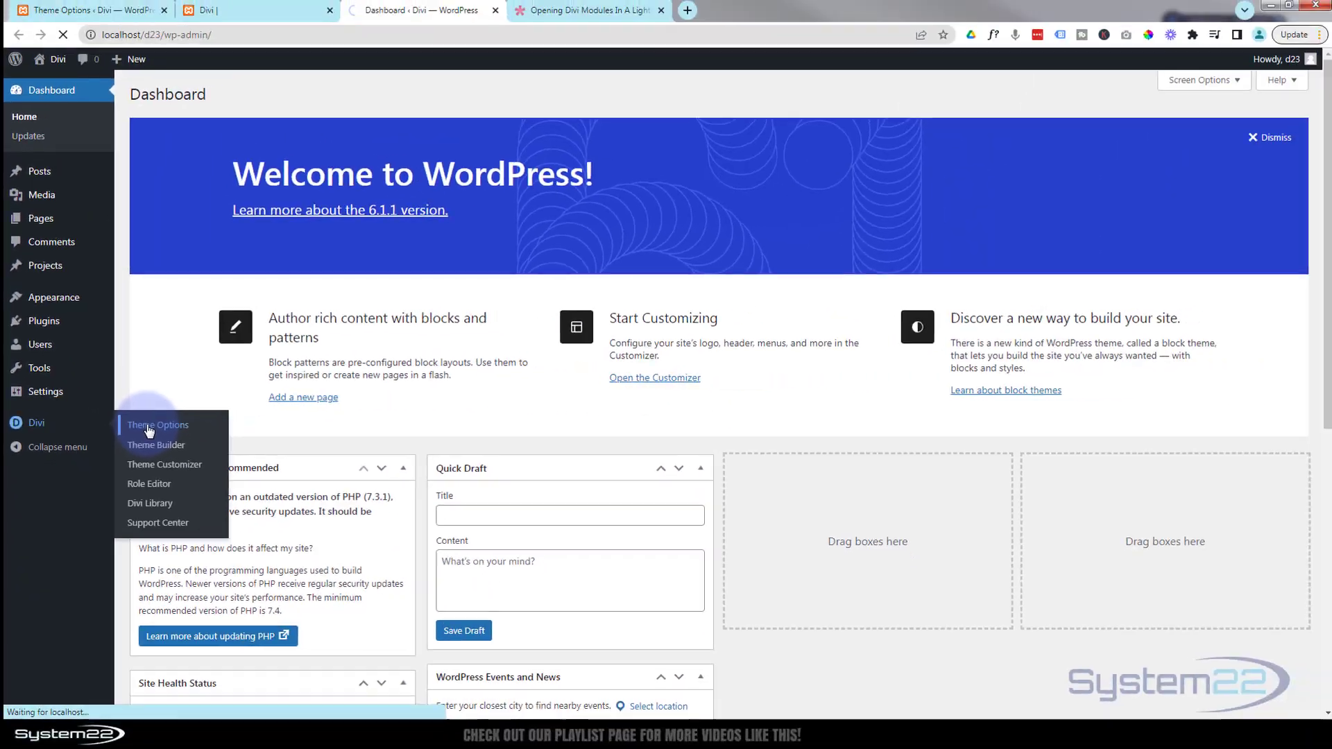
click(287, 458)
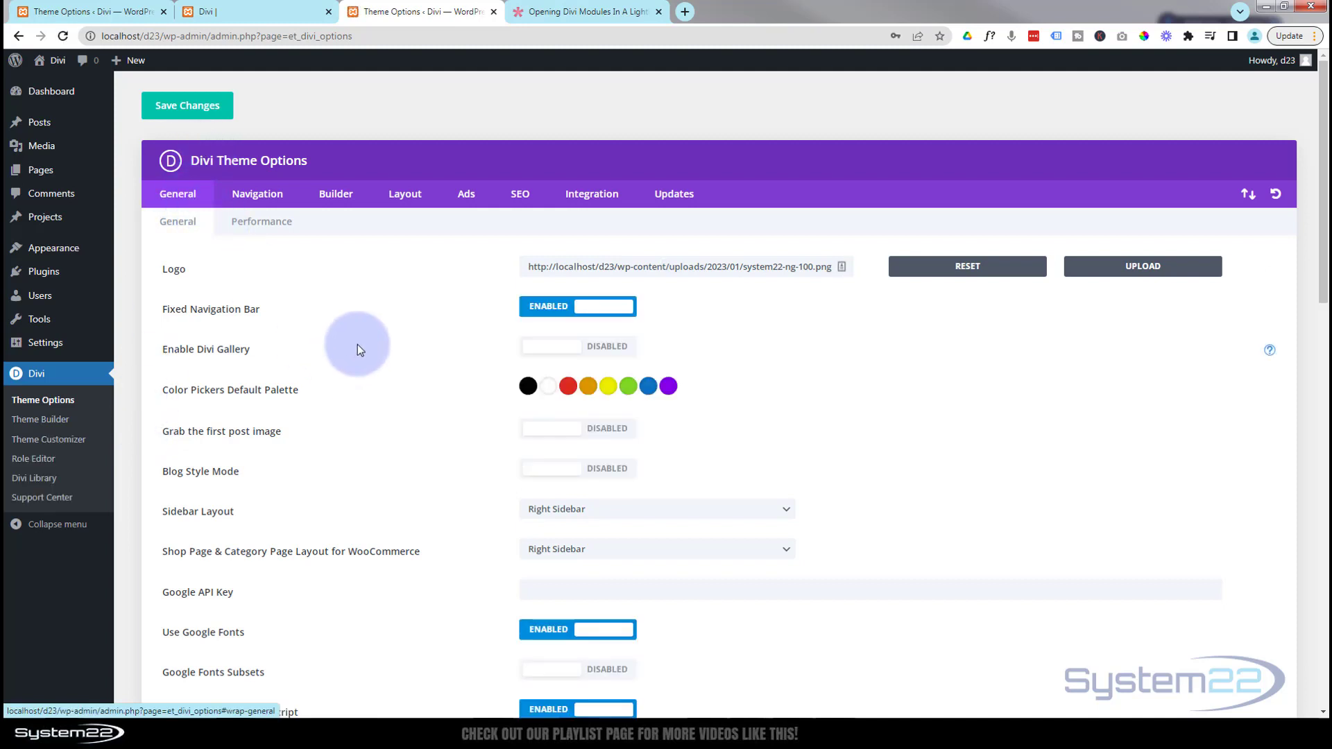
Step: Insert the comment /* Popup Section */ above the lightbox code in the Custom CSS, followed by a blank line
scroll(356, 345, down, 3)
scroll(358, 343, down, 12)
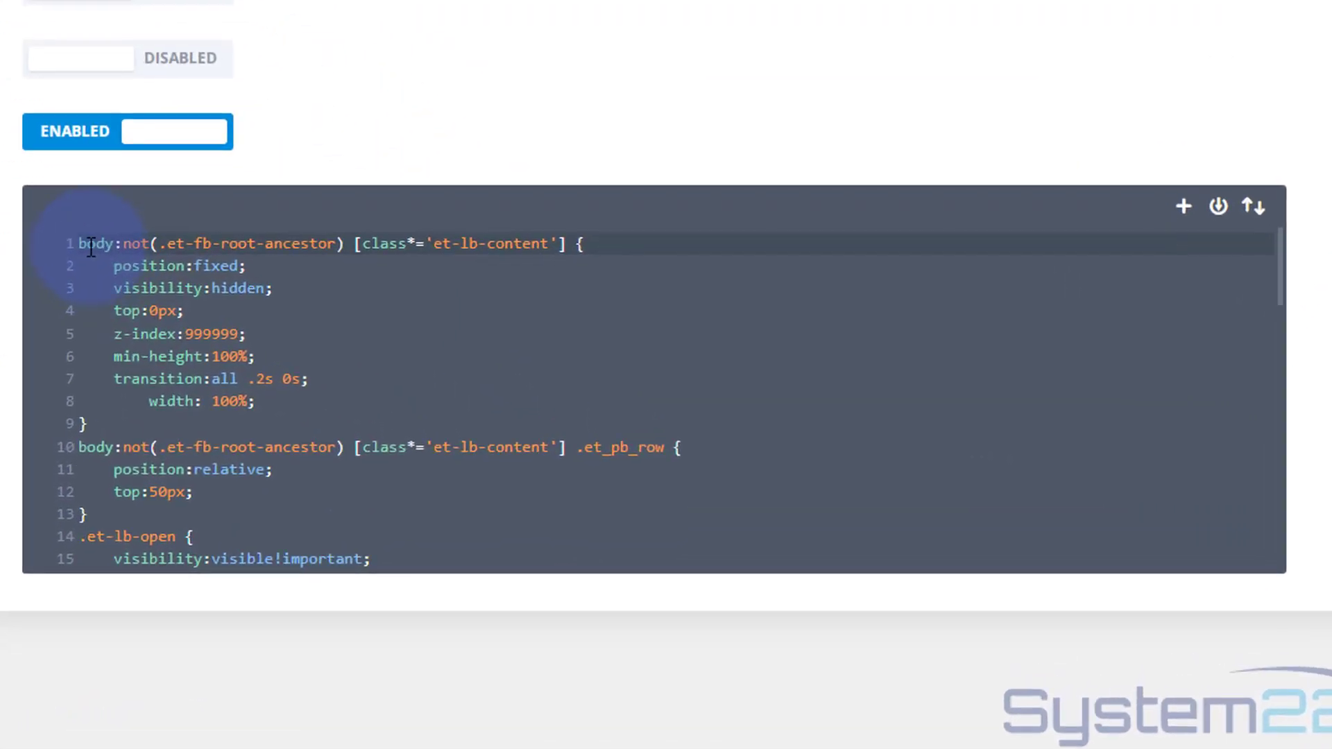
click(77, 247)
key(Return)
key(Return)
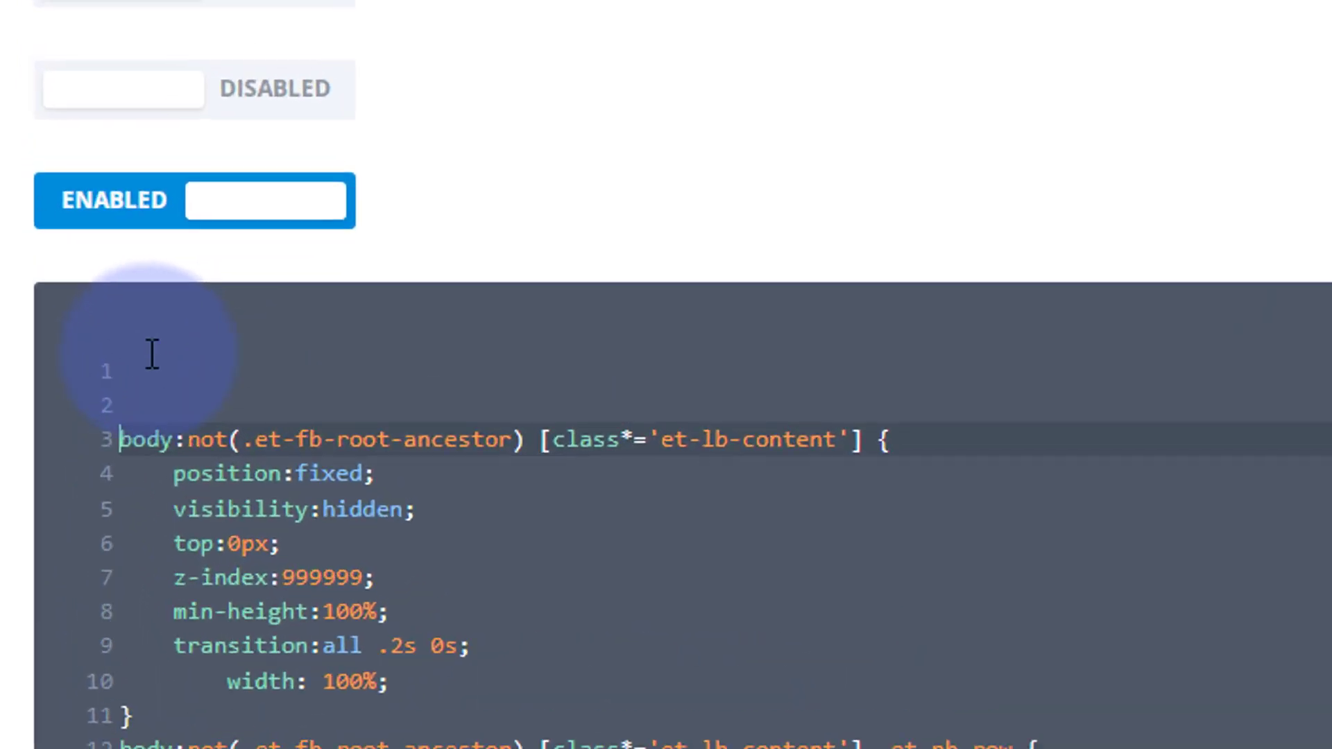
click(147, 366)
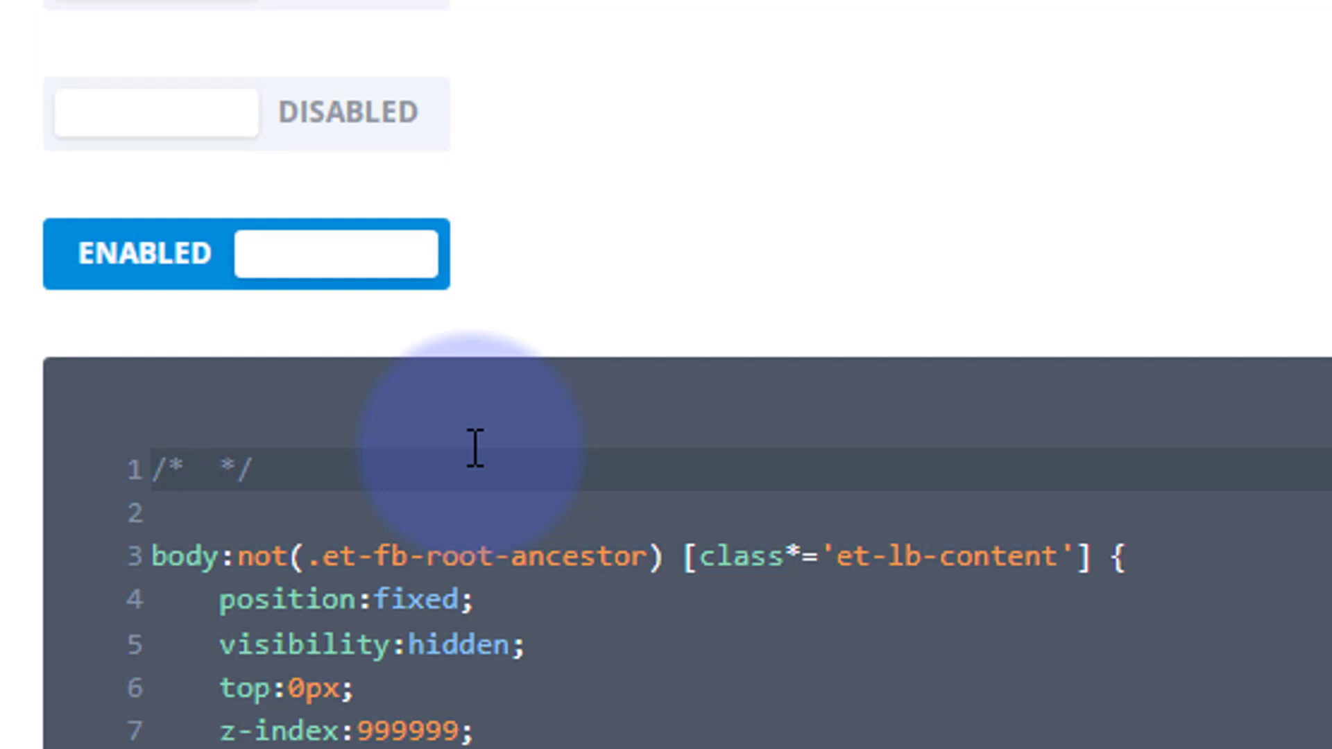
text(Popup )
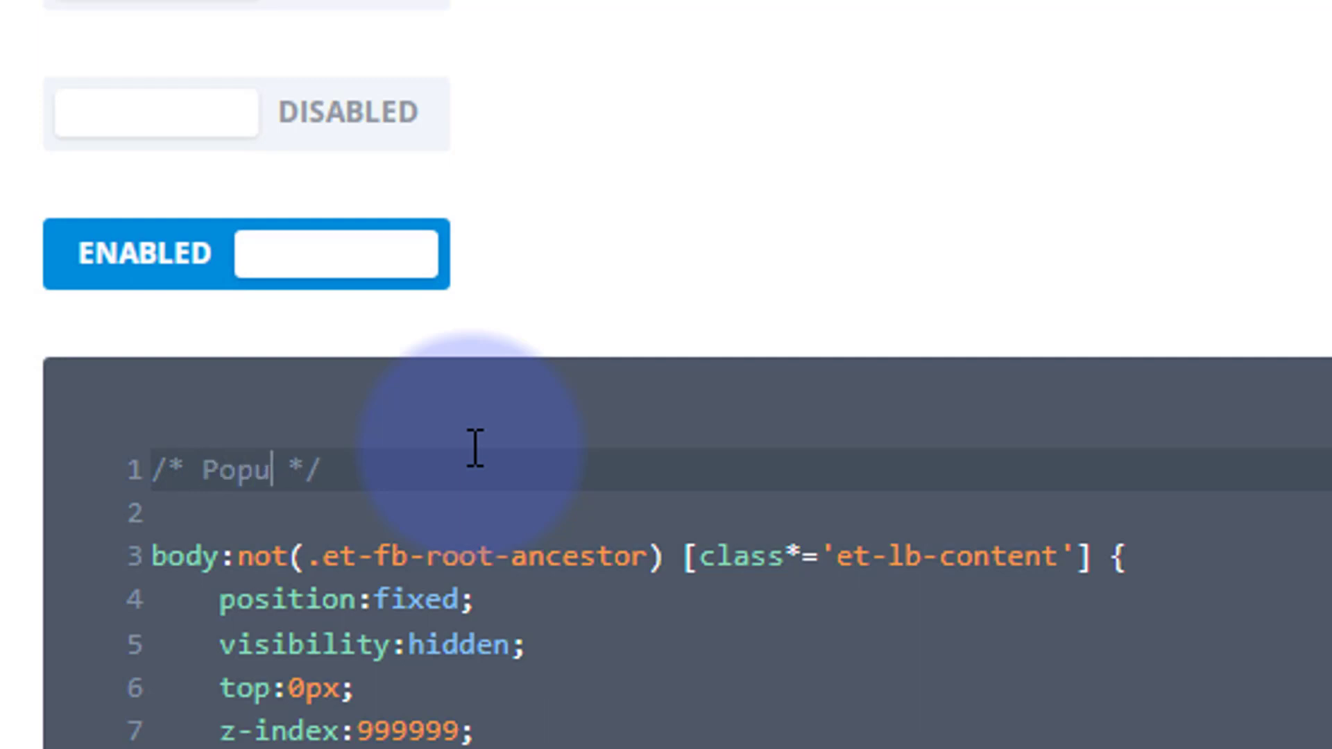
text(Section)
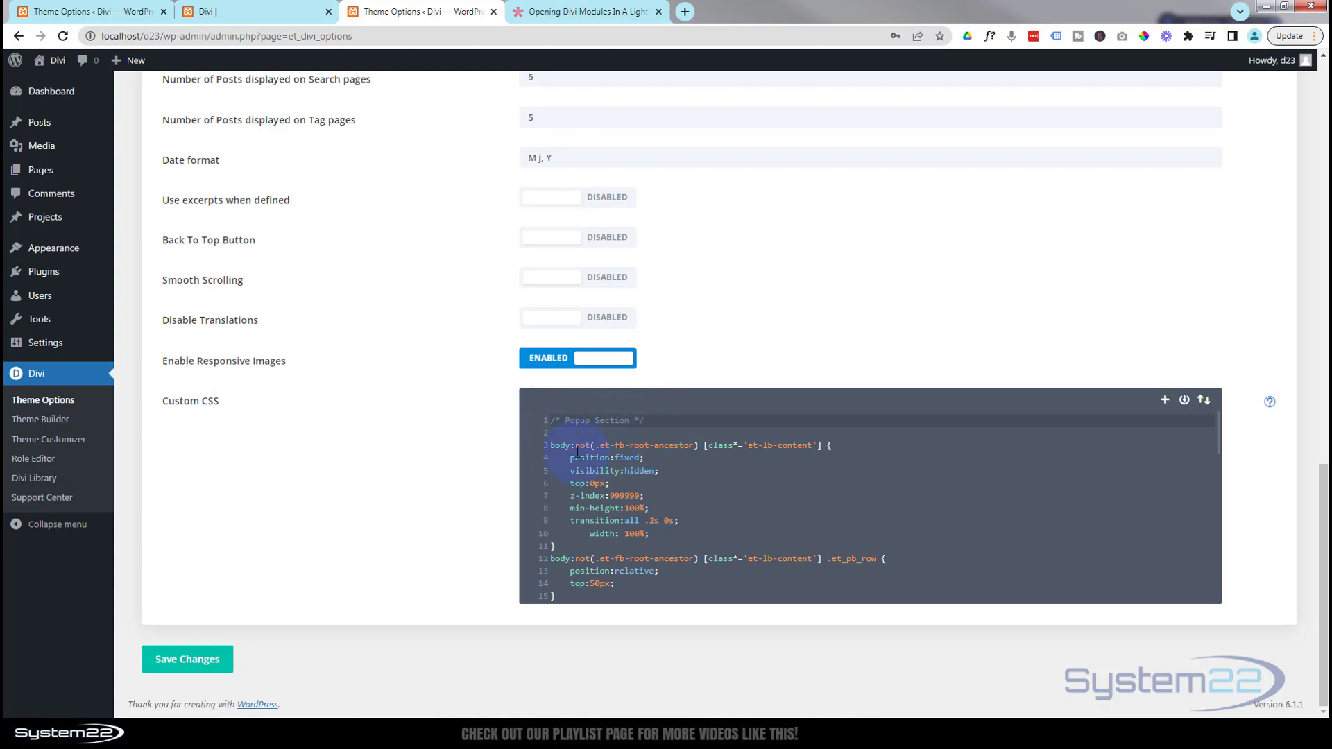
Step: Look through the lightbox rules in the Custom CSS and save the theme options
click(552, 446)
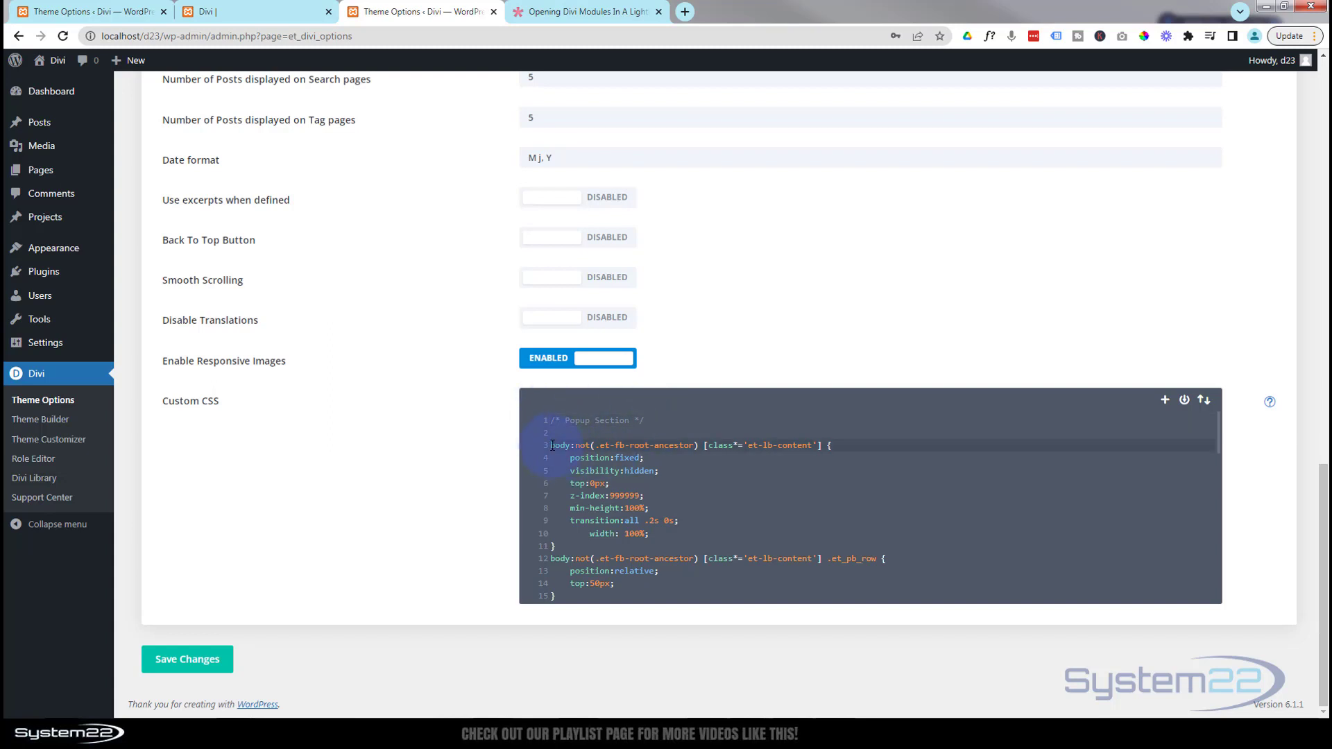
scroll(600, 520, down, 10)
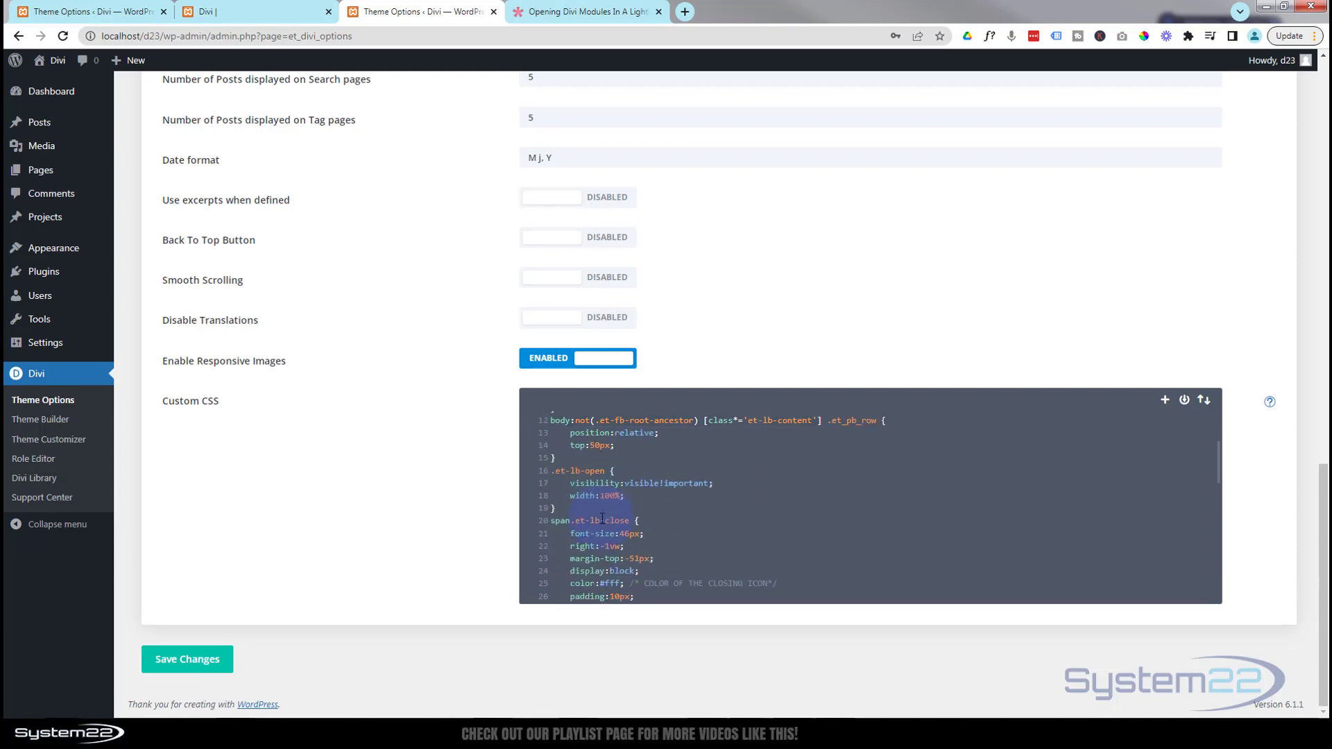
scroll(602, 519, up, 10)
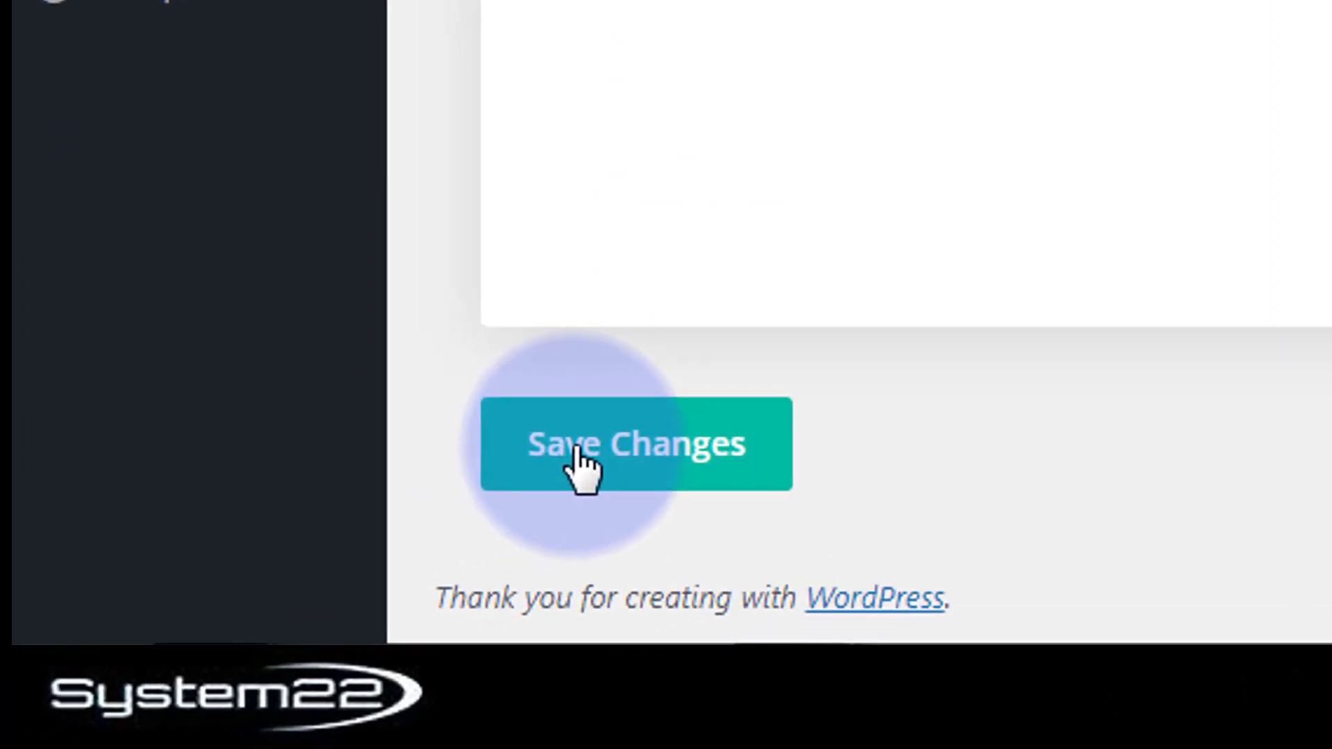
click(581, 466)
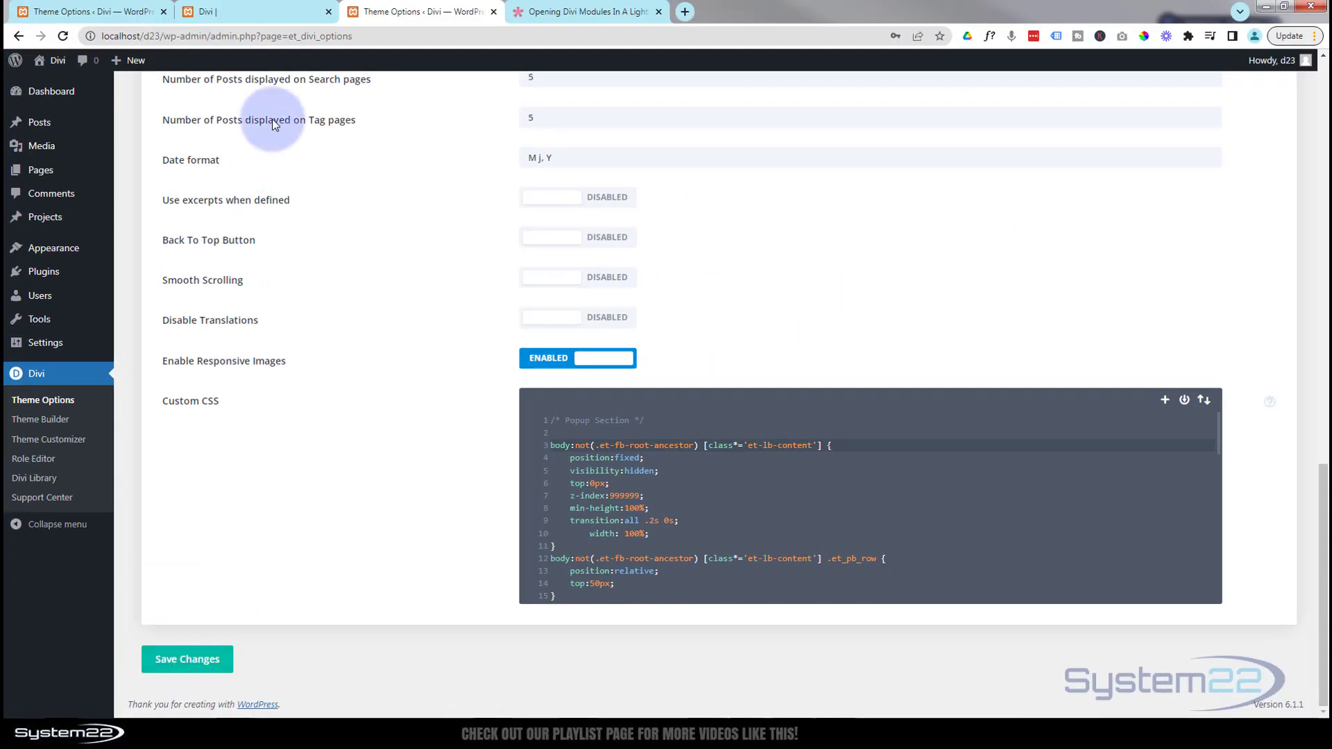
Step: Return to the Elegant Themes lightbox article and select the whole JS block from <script> to </script>
click(569, 13)
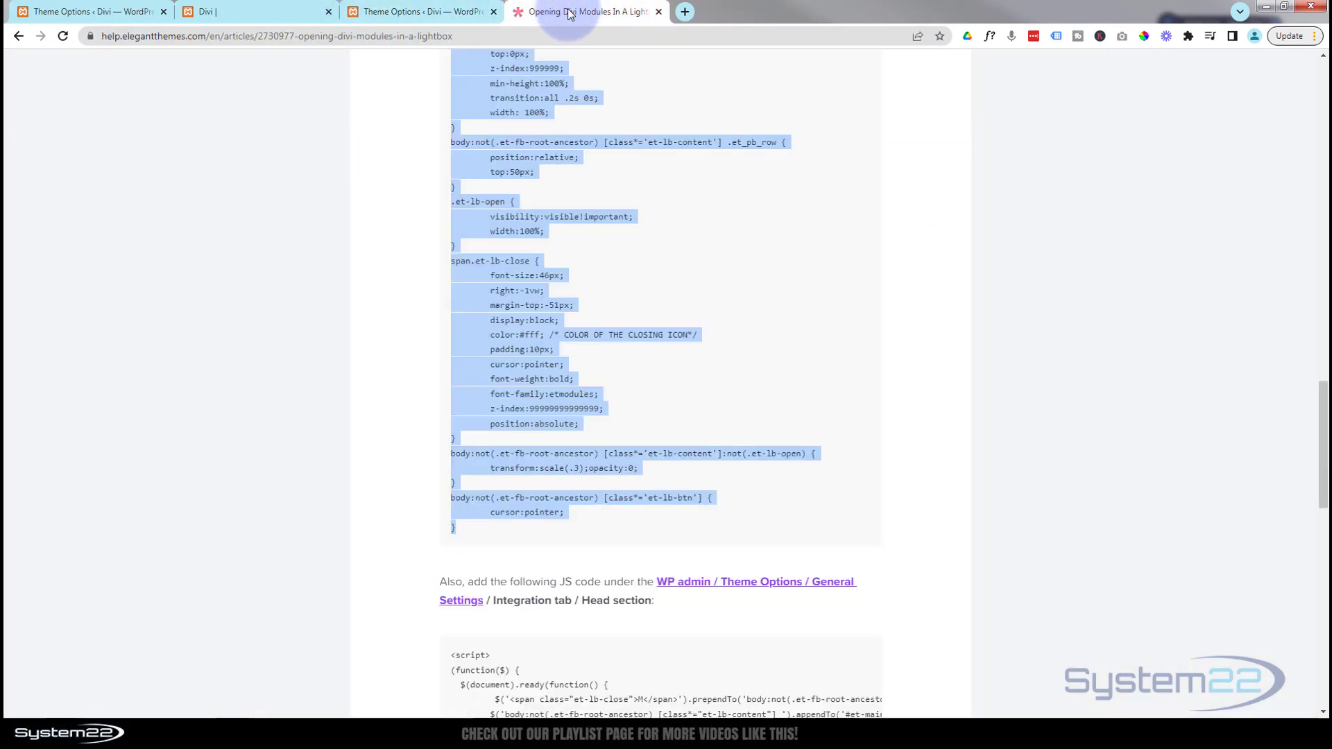
click(419, 347)
scroll(418, 345, down, 4)
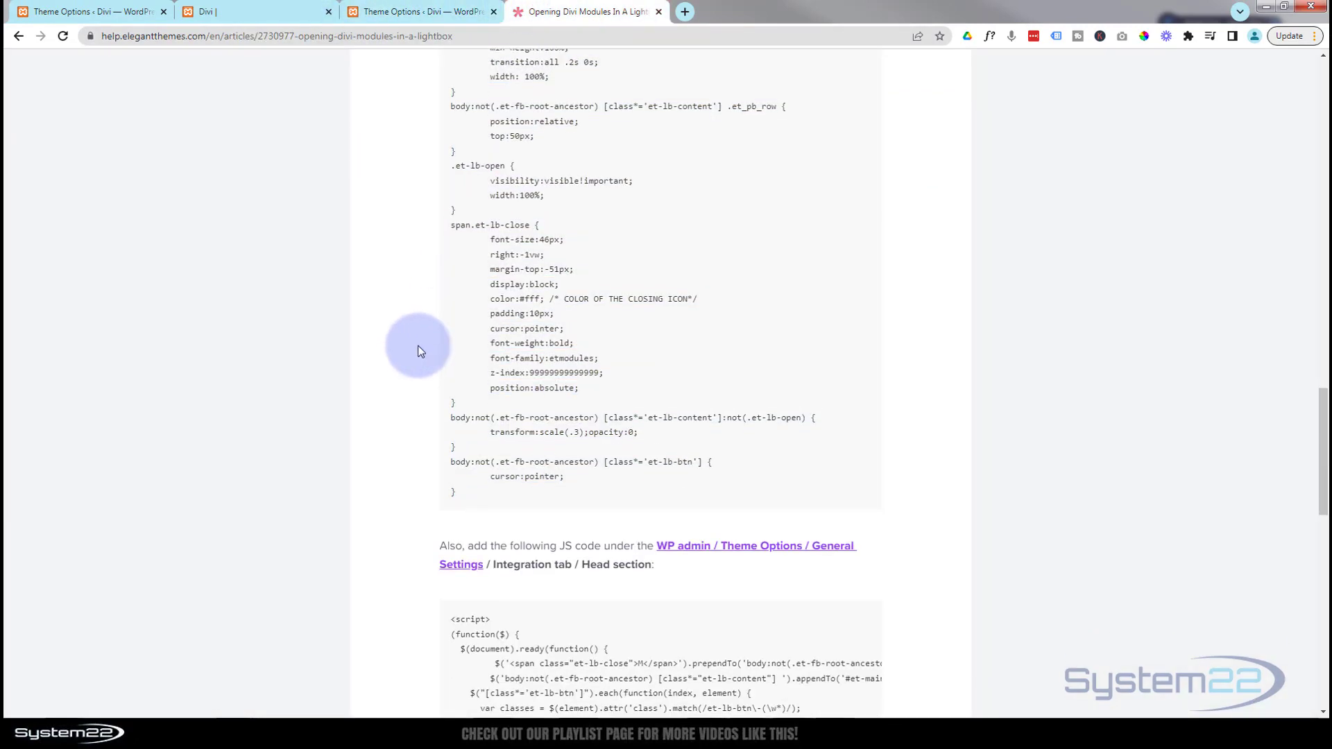
scroll(418, 346, down, 2)
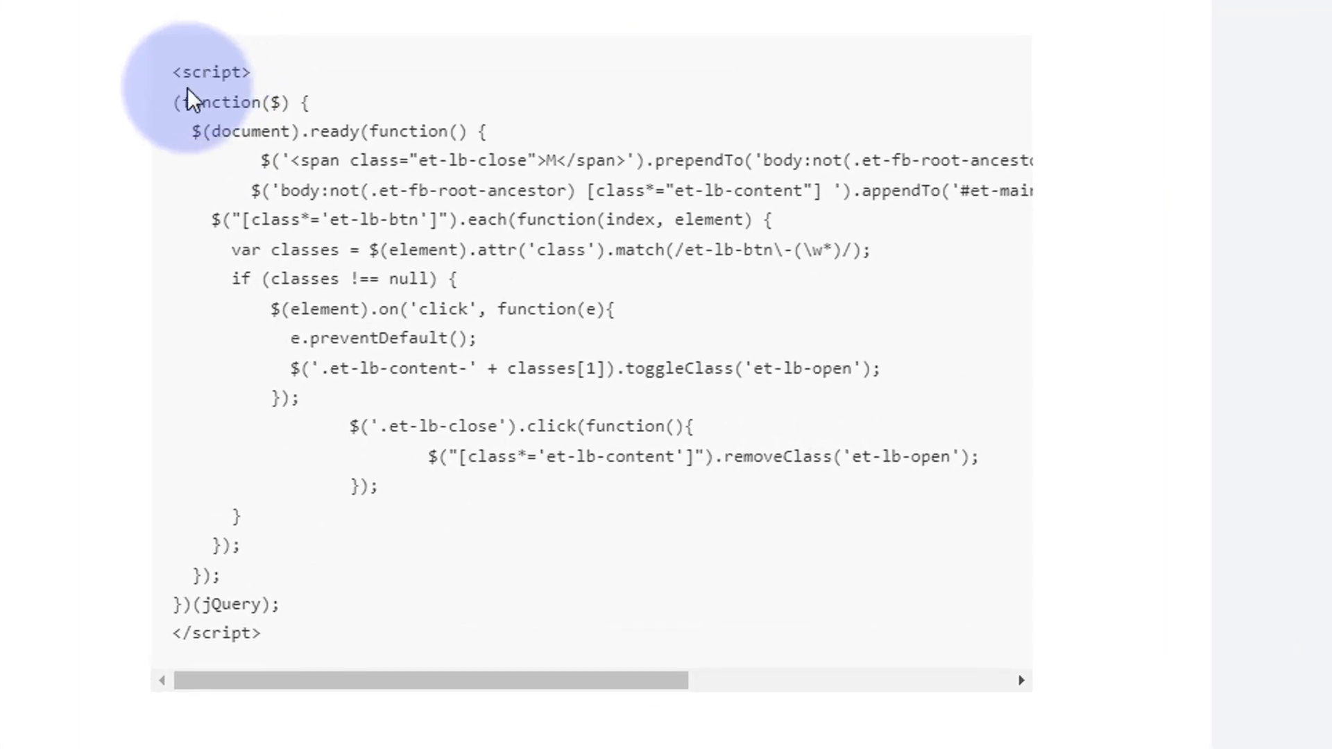
drag(176, 72, 357, 637)
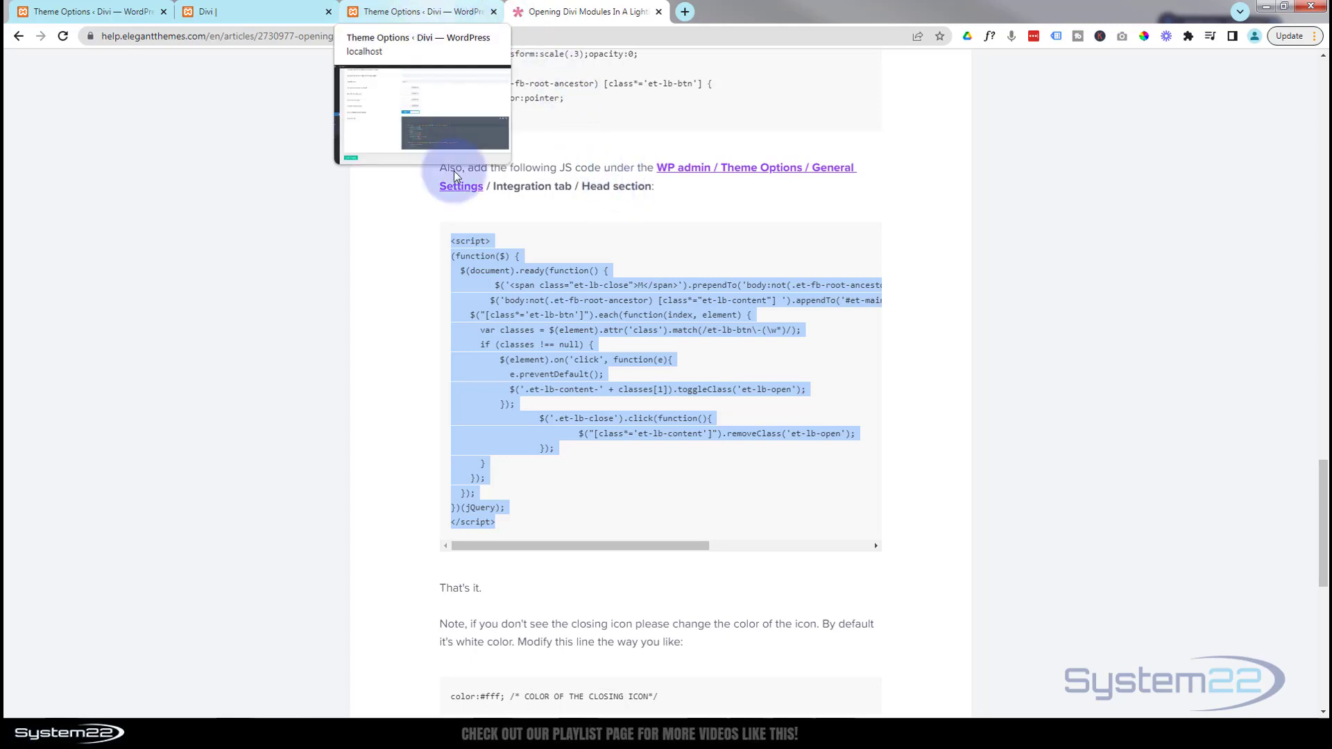
Step: Return to Divi Theme Options and select the lightbox script in the Integration code for the head of the blog
click(388, 14)
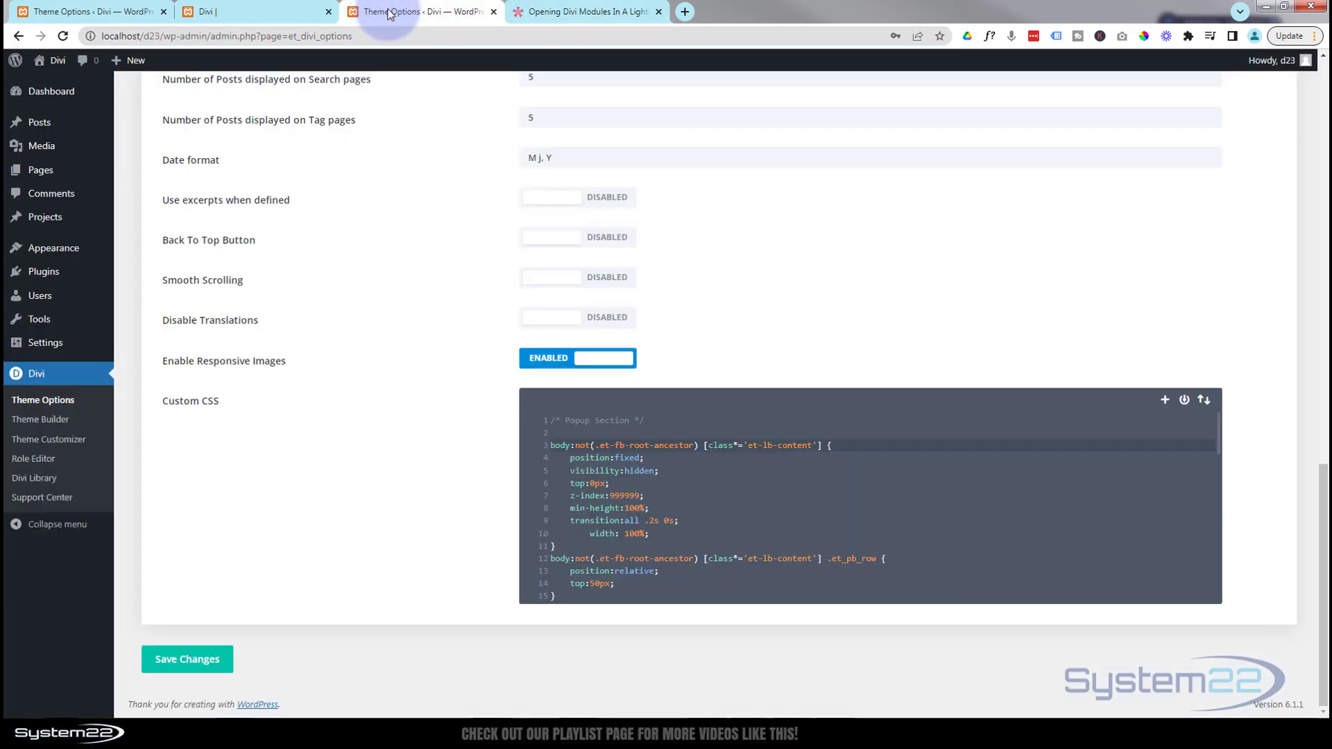
scroll(335, 469, up, 5)
scroll(334, 471, up, 12)
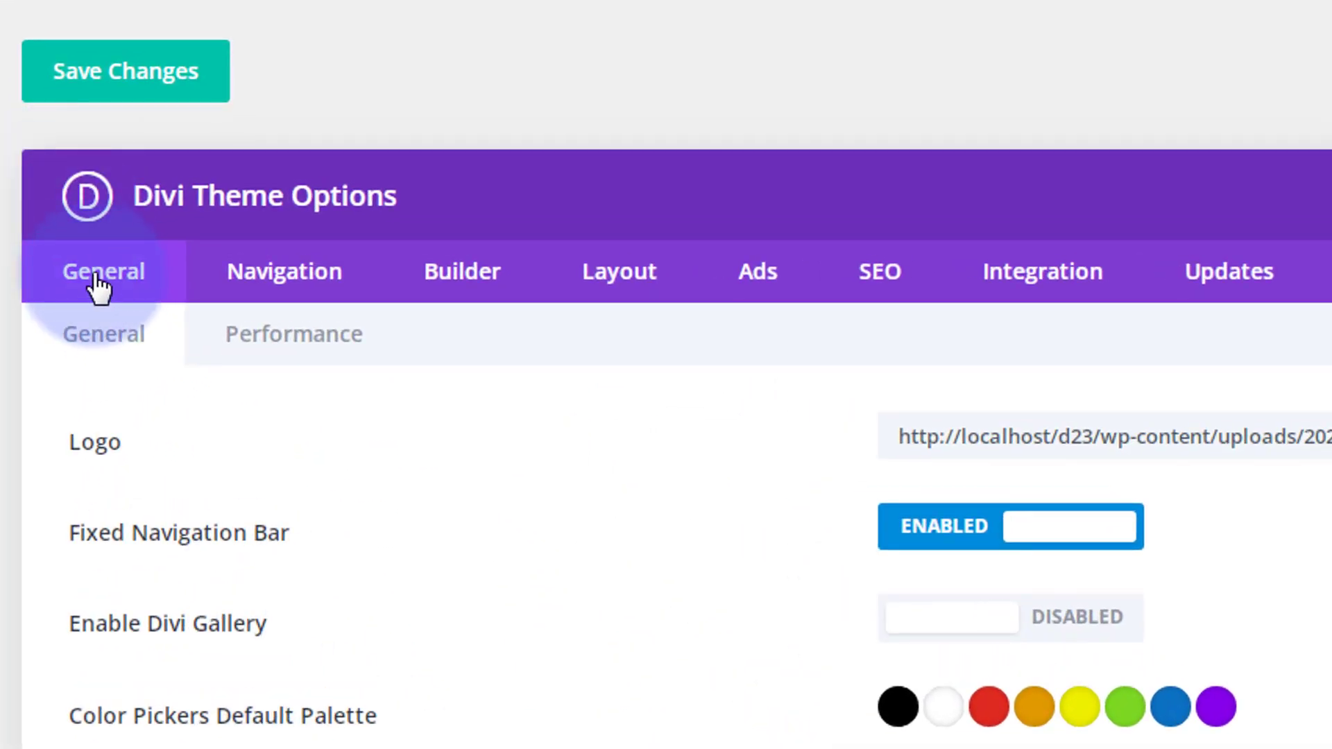
click(1029, 281)
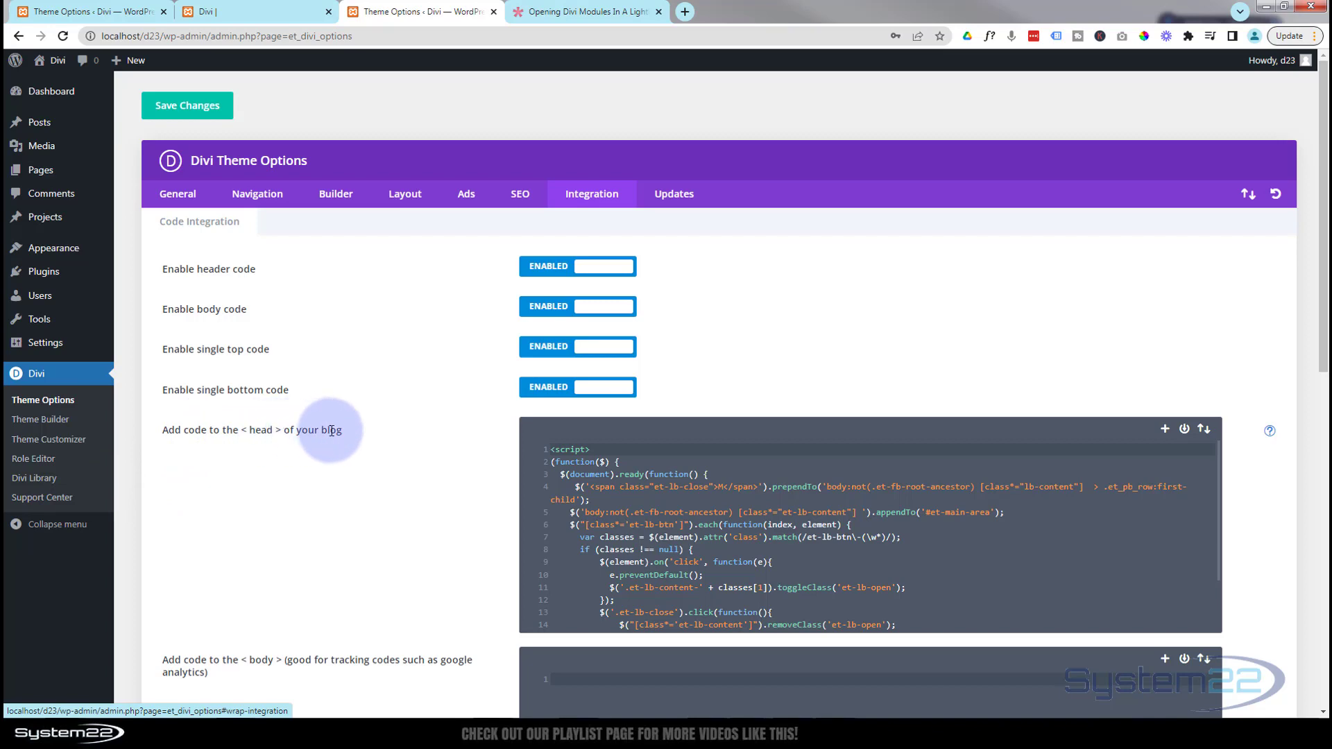
scroll(380, 430, down, 1)
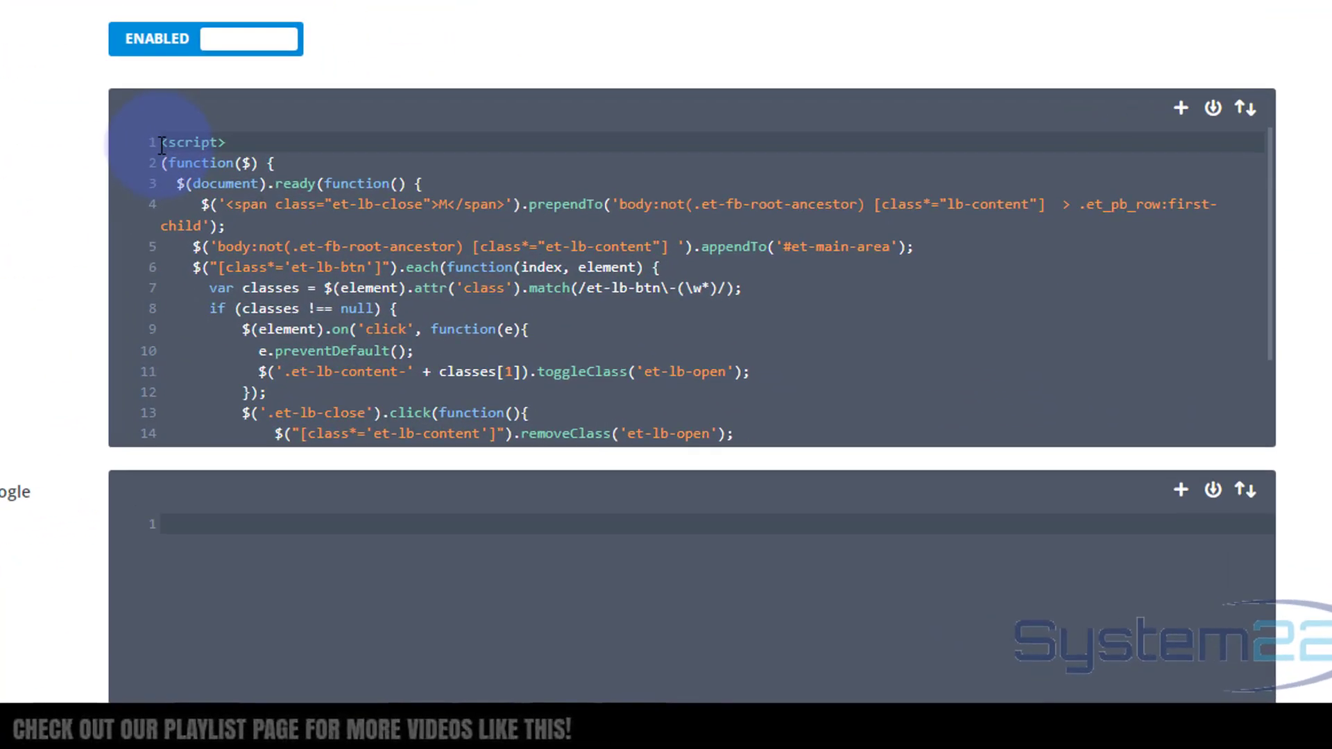
drag(161, 146, 336, 490)
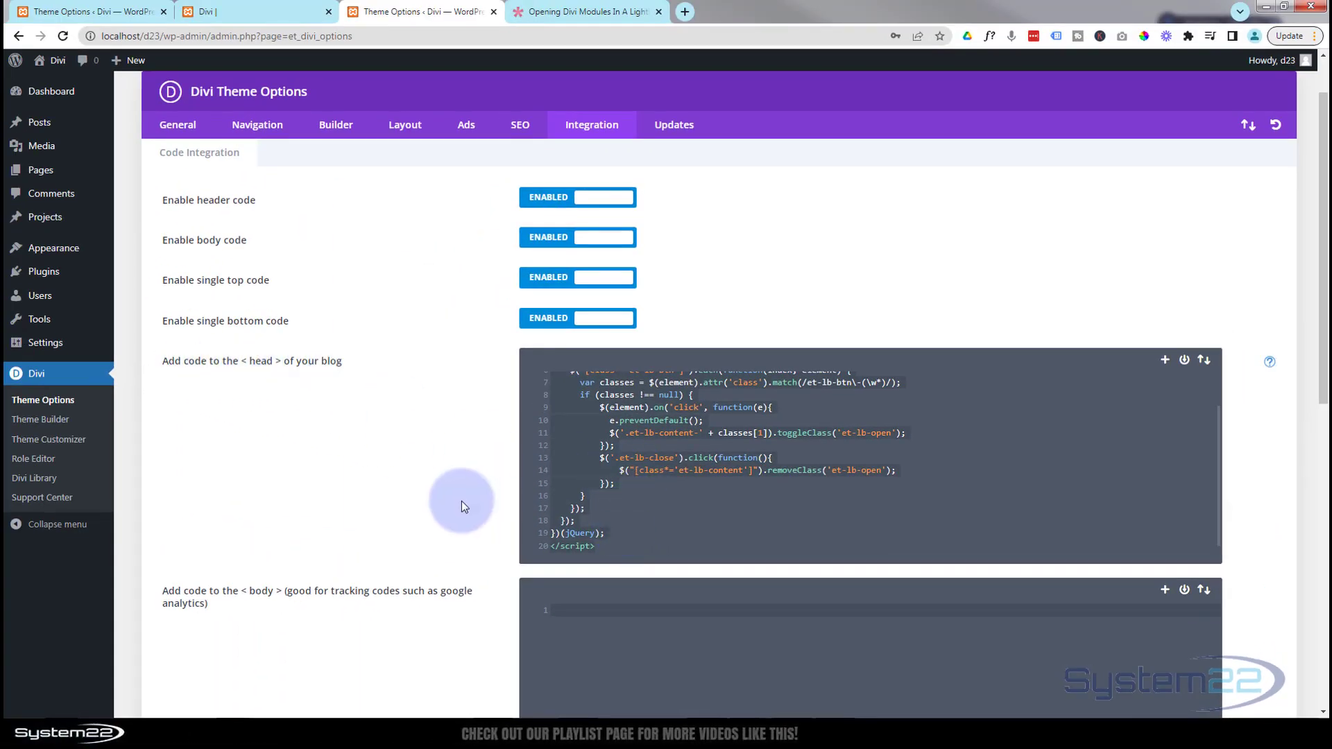
scroll(461, 501, up, 2)
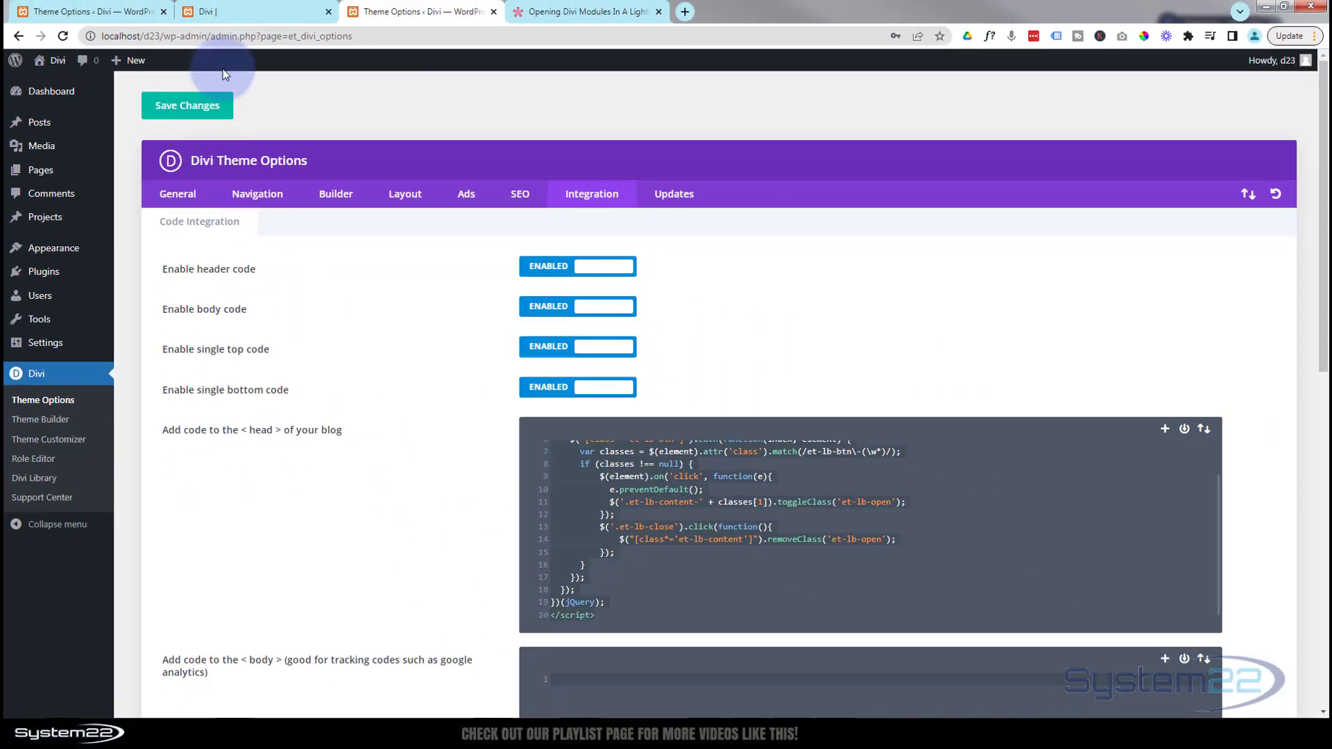
Step: Return to the Divi page, save the layout and exit the Visual Builder
click(255, 16)
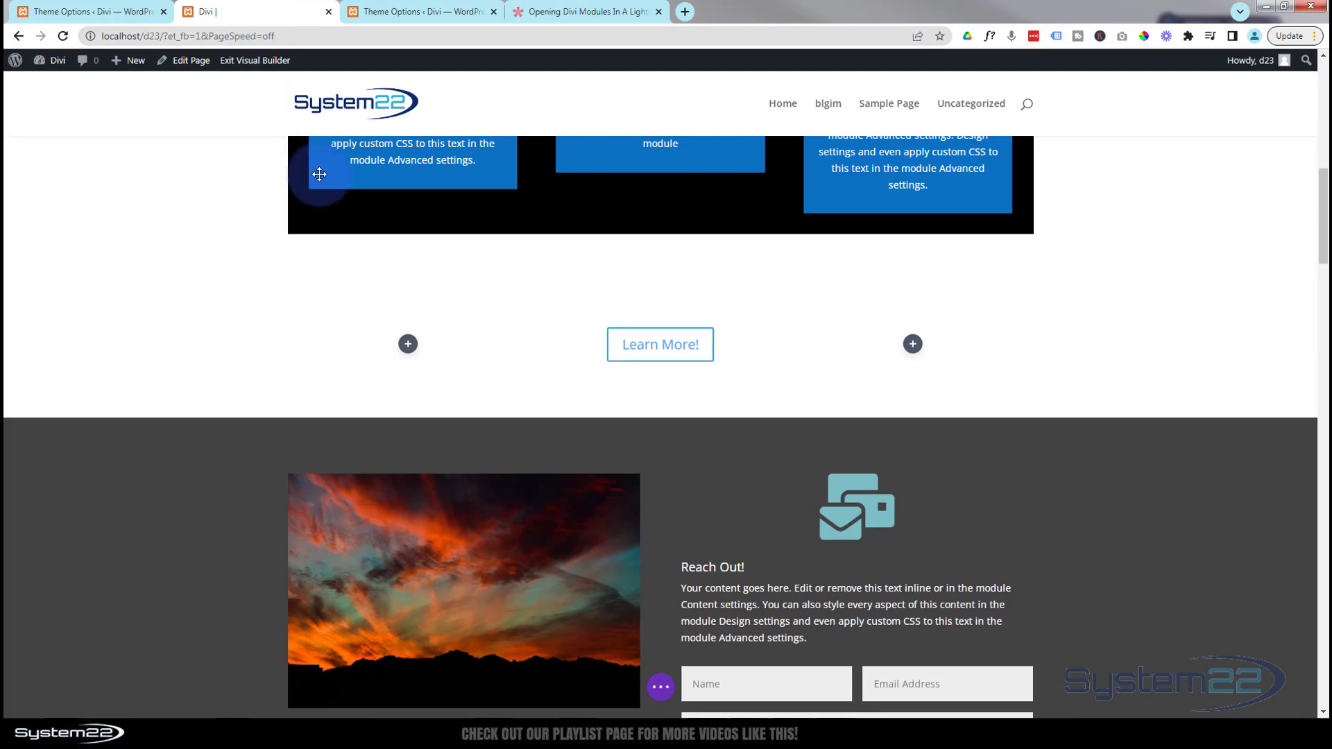
mouse_move(313, 285)
scroll(313, 286, down, 3)
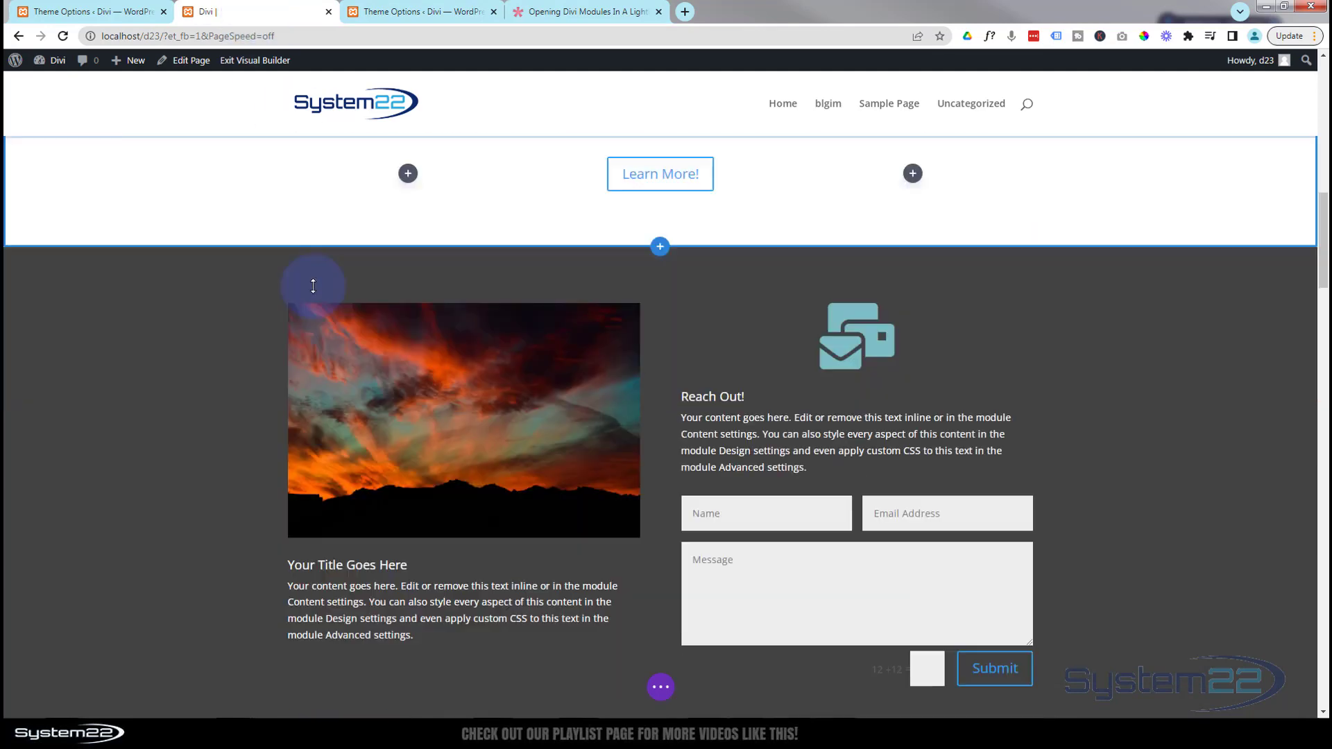
scroll(160, 407, up, 2)
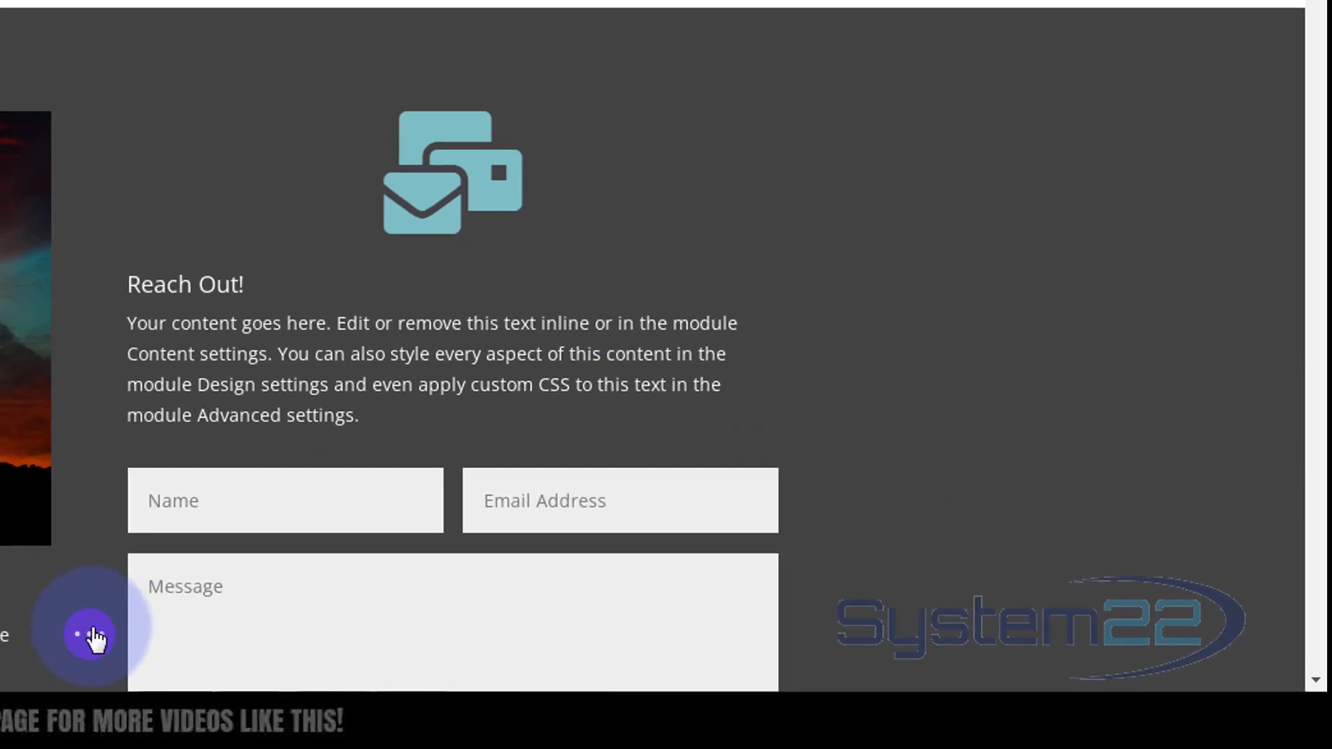
click(91, 640)
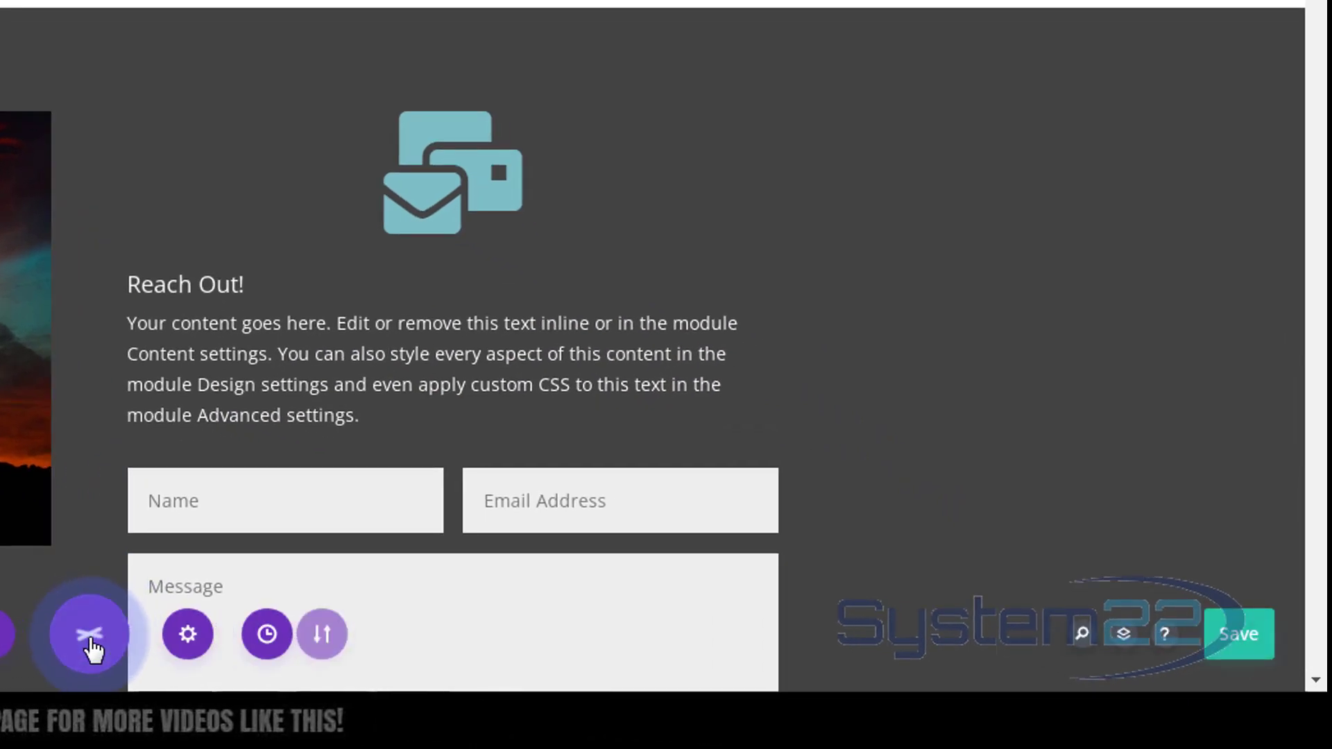
click(1245, 641)
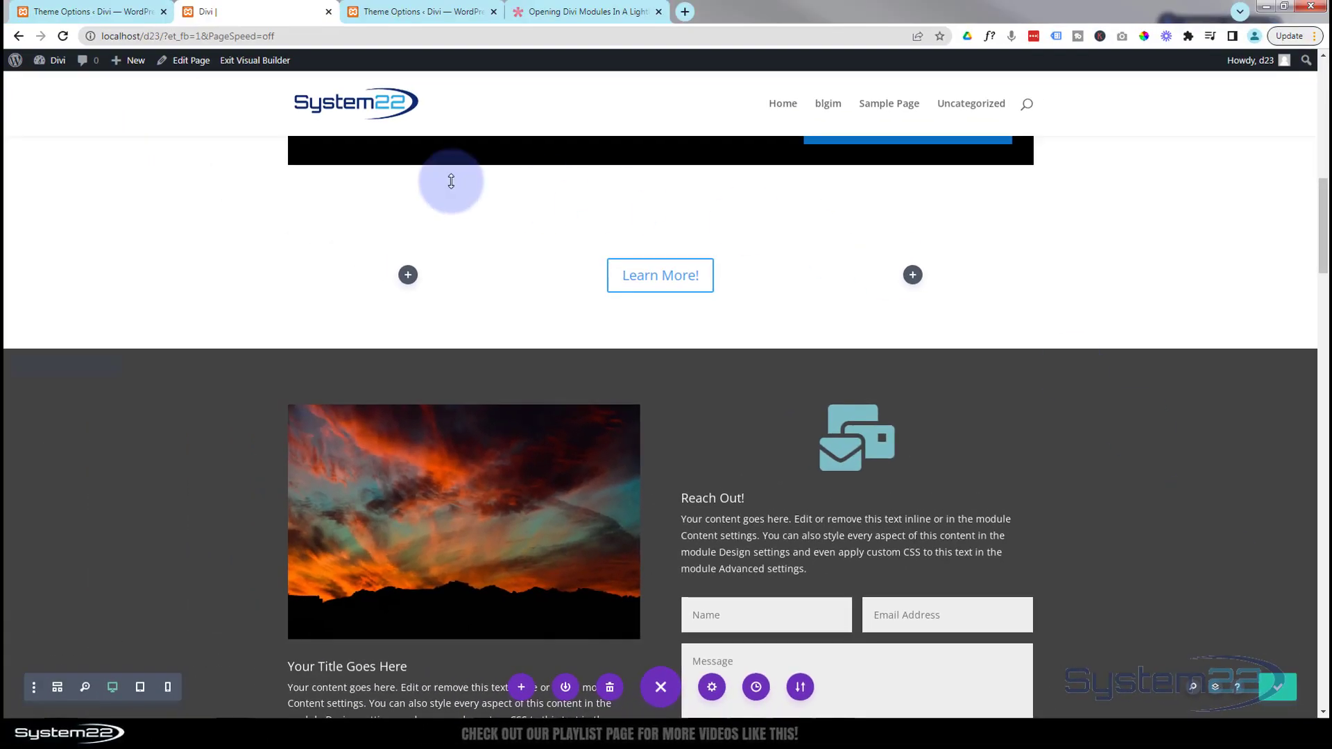
click(260, 61)
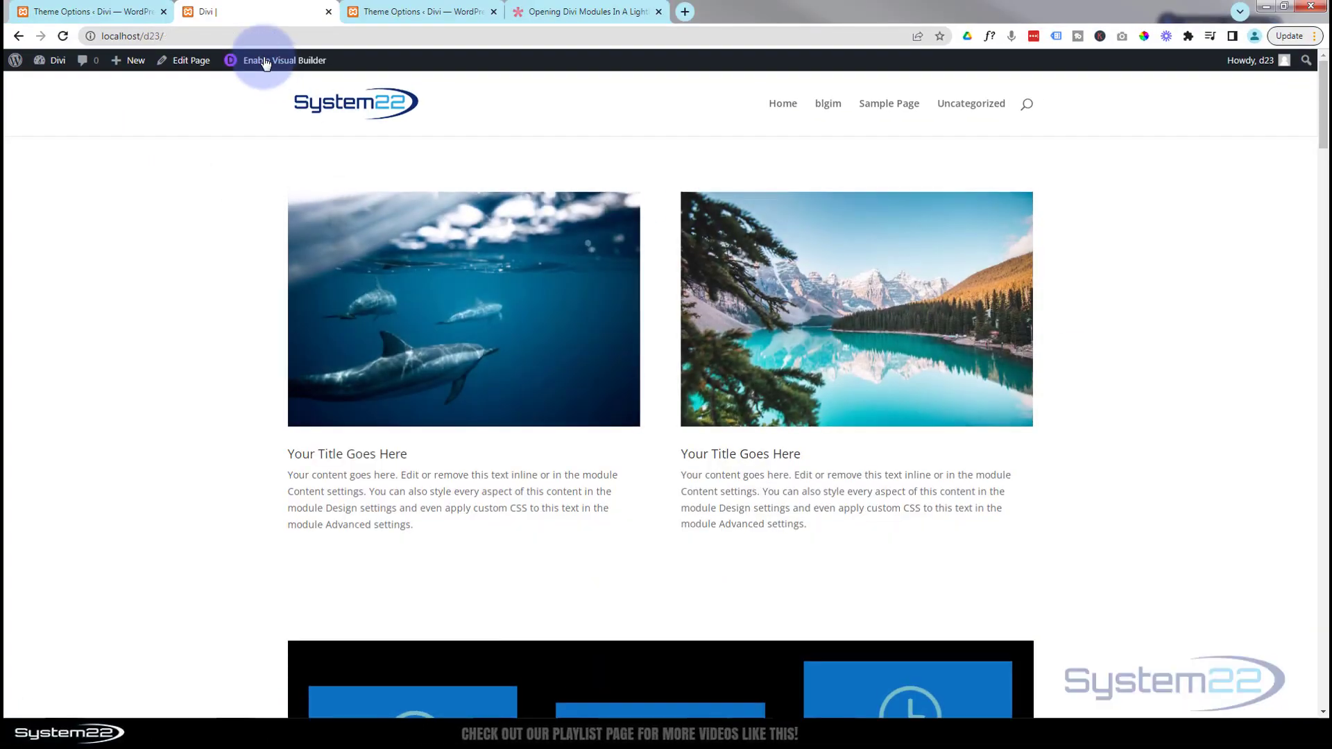
Step: Test the Learn More! button on the live page by opening the lightbox, closing it and opening it again
scroll(178, 285, down, 7)
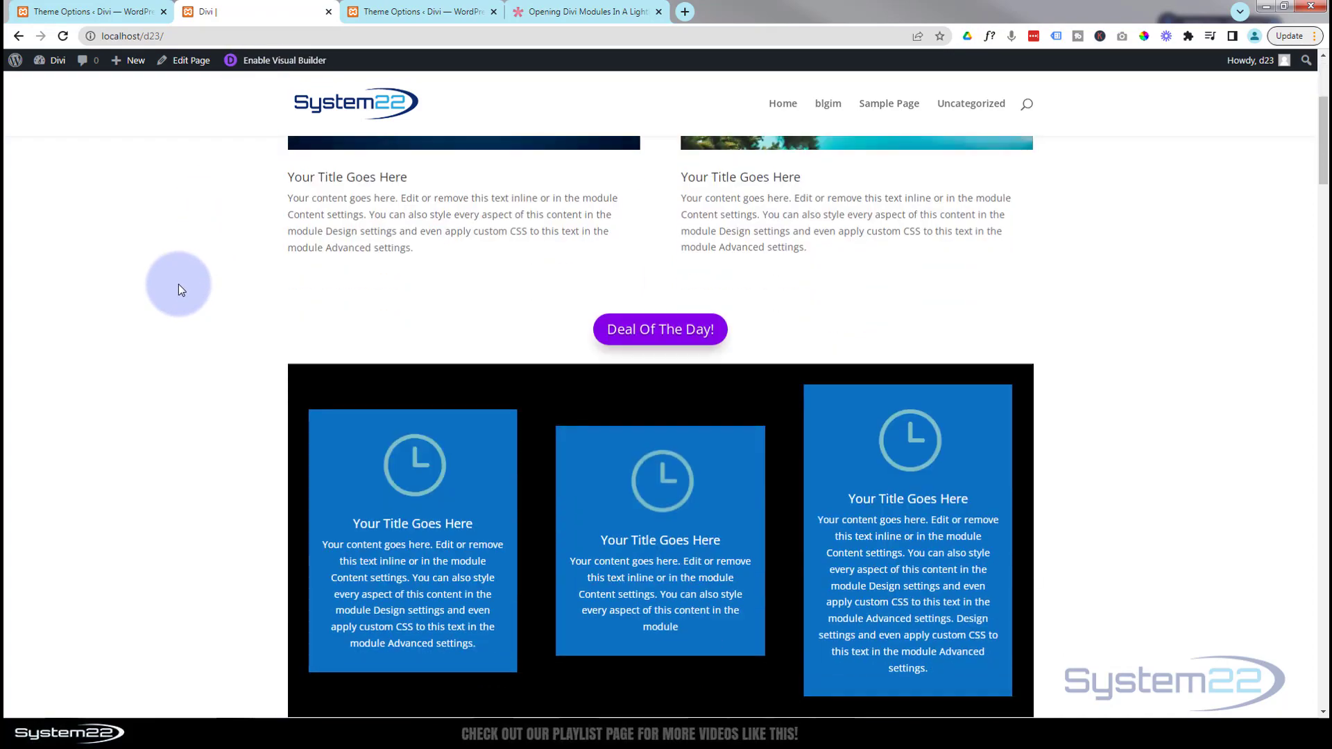
scroll(178, 285, down, 2)
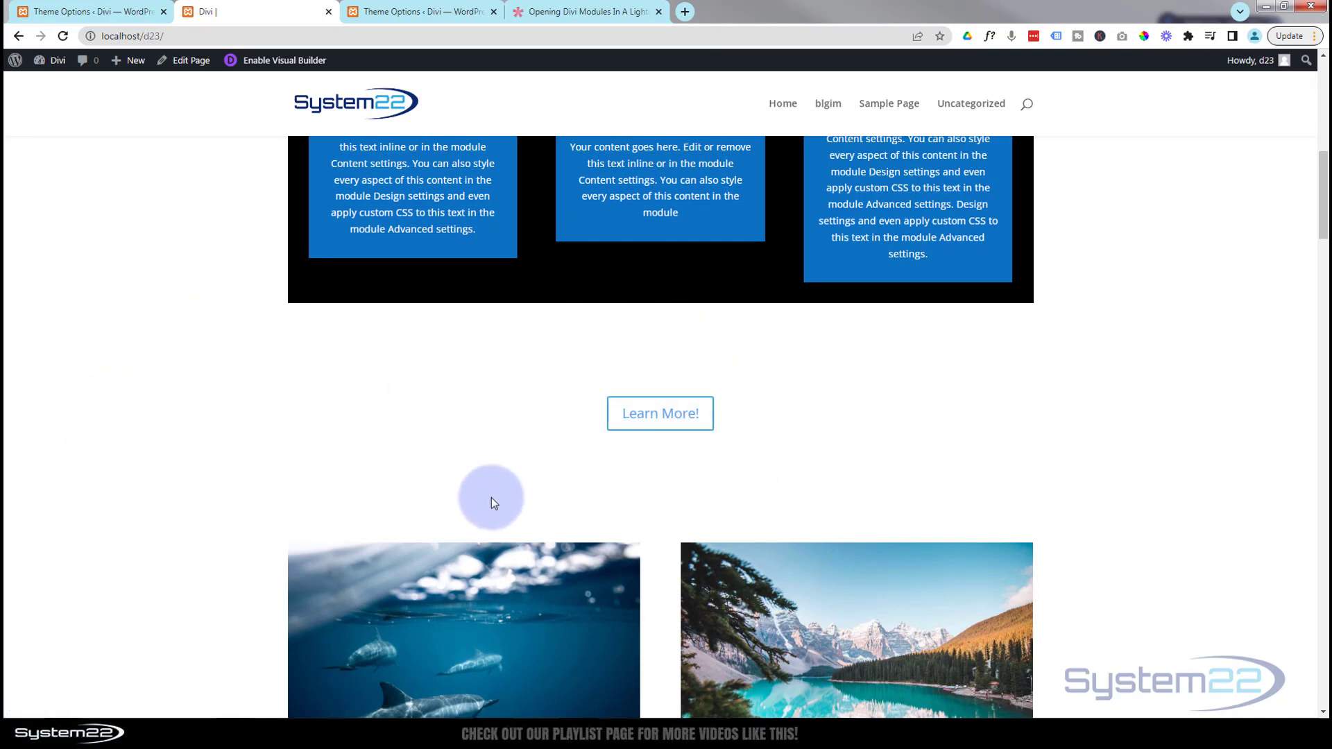
click(656, 425)
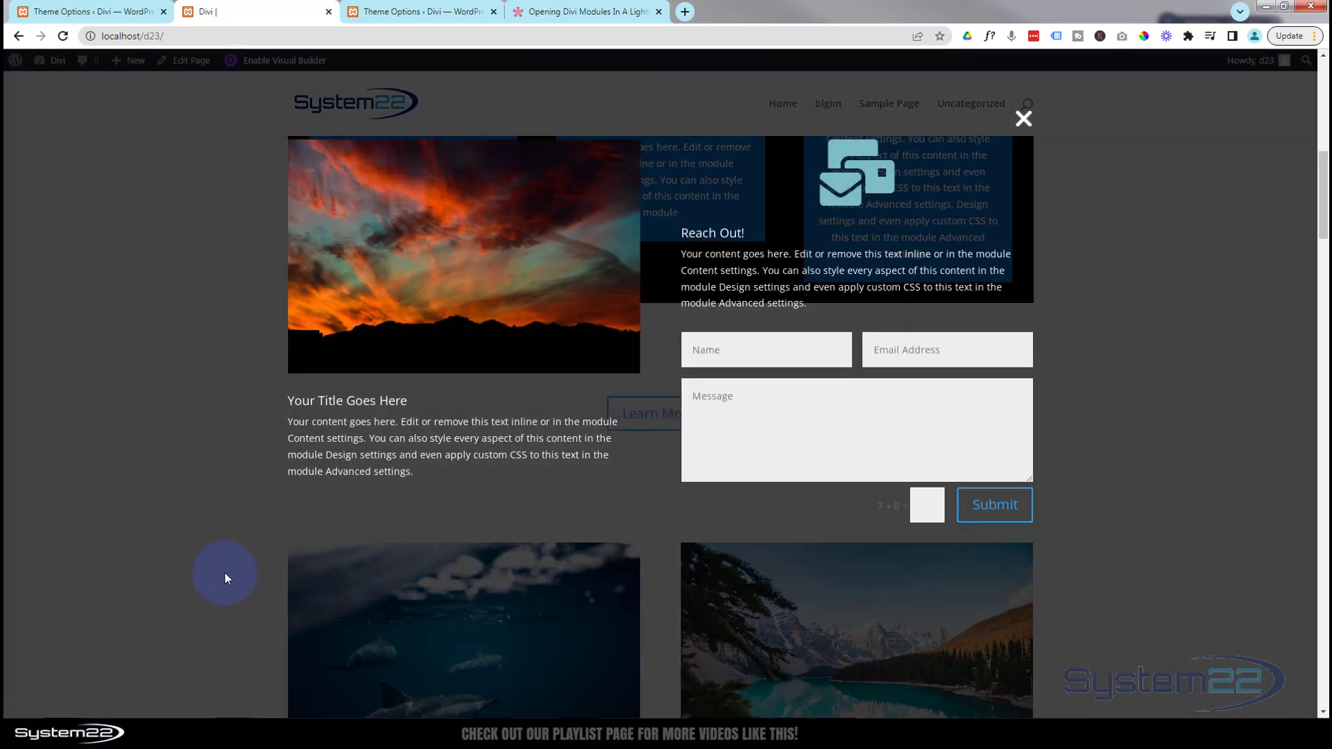
click(1022, 121)
click(649, 415)
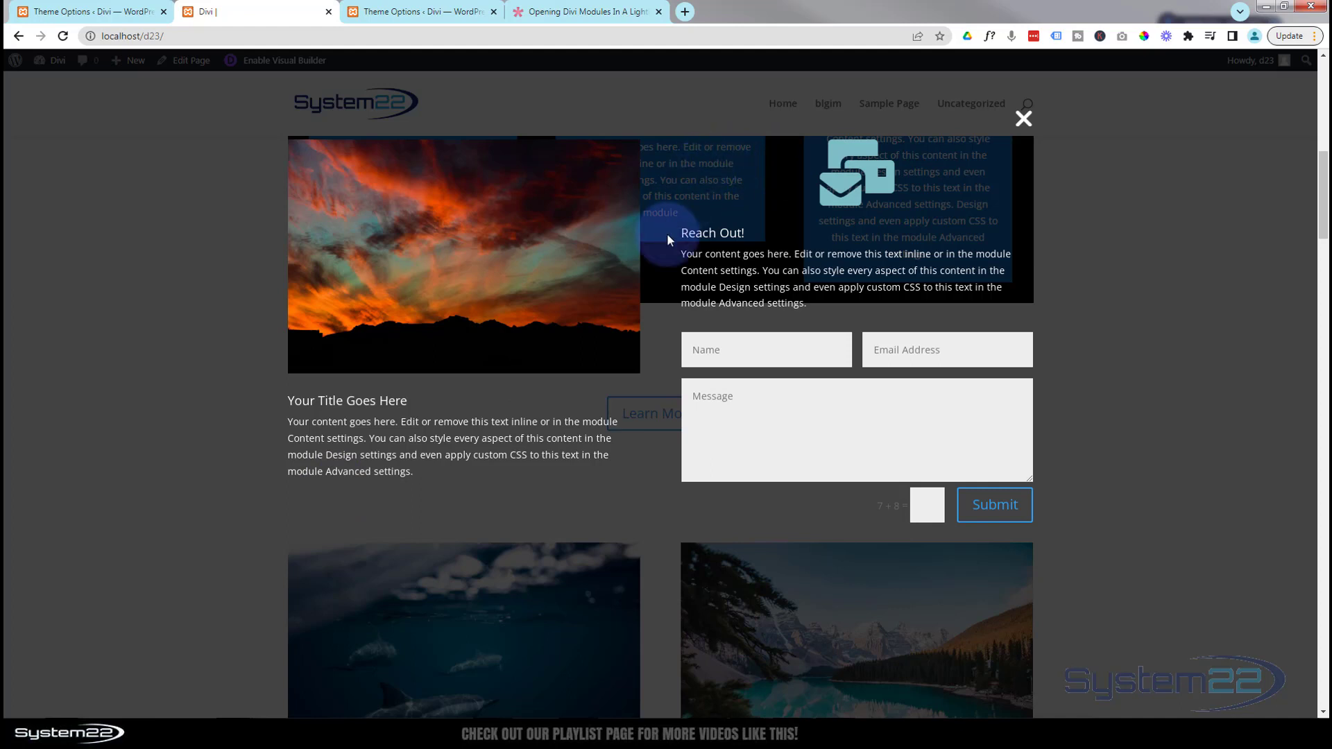
Step: Try the lightbox contact form by entering sdgsgsdg as the name and selecting the email field, and close the lightbox
click(705, 348)
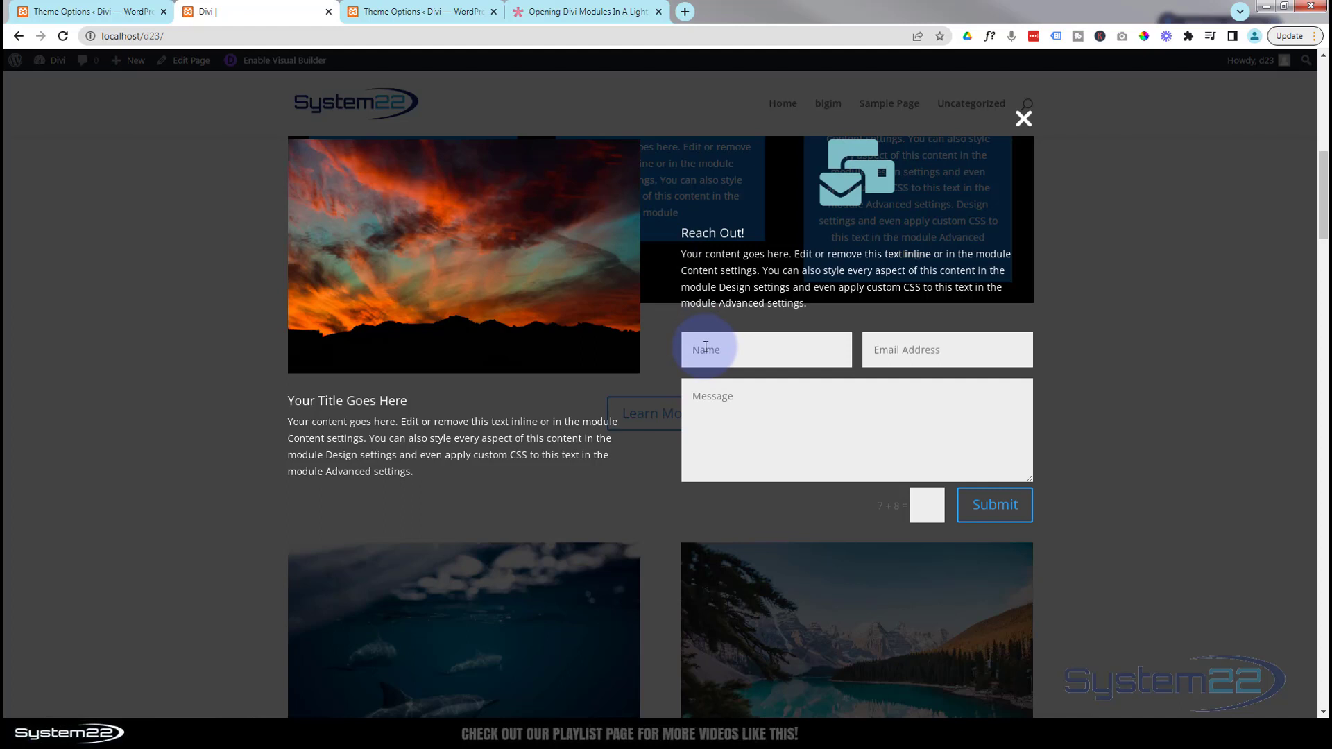
text(sdgsgsdg)
click(922, 351)
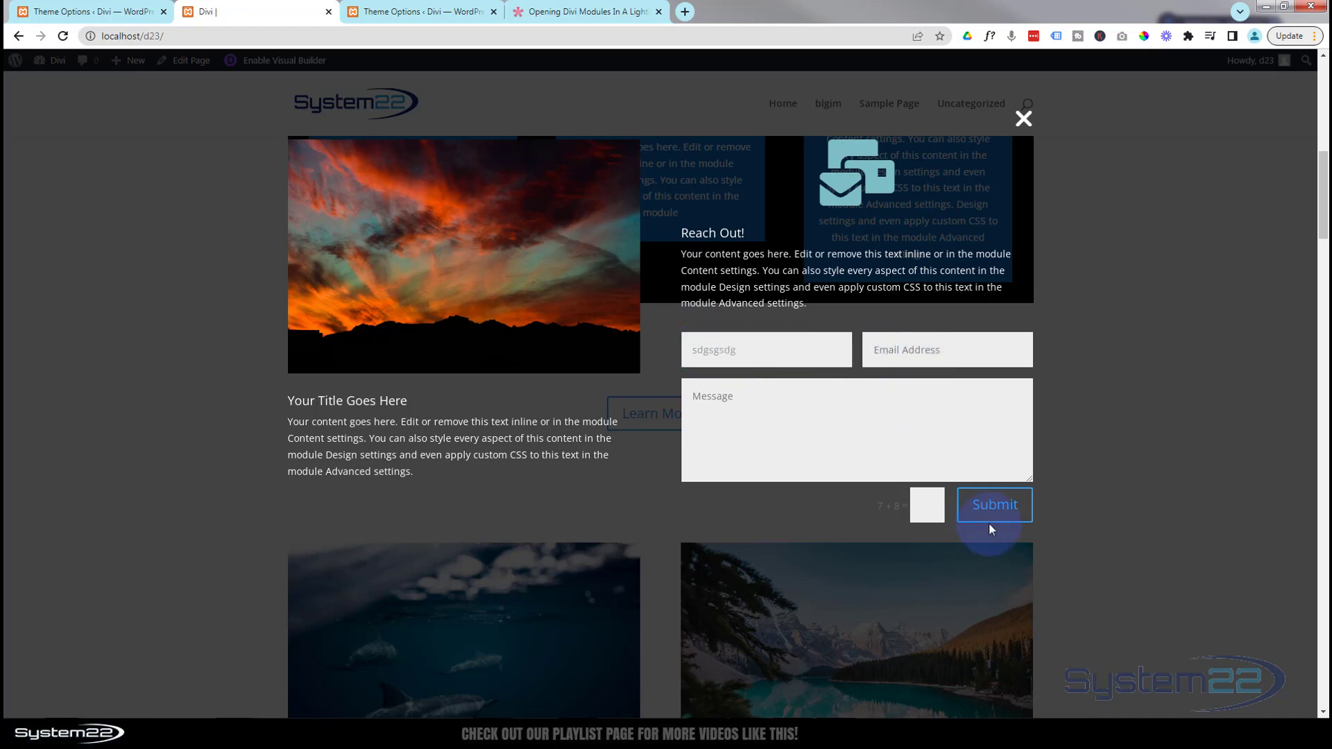
click(1024, 119)
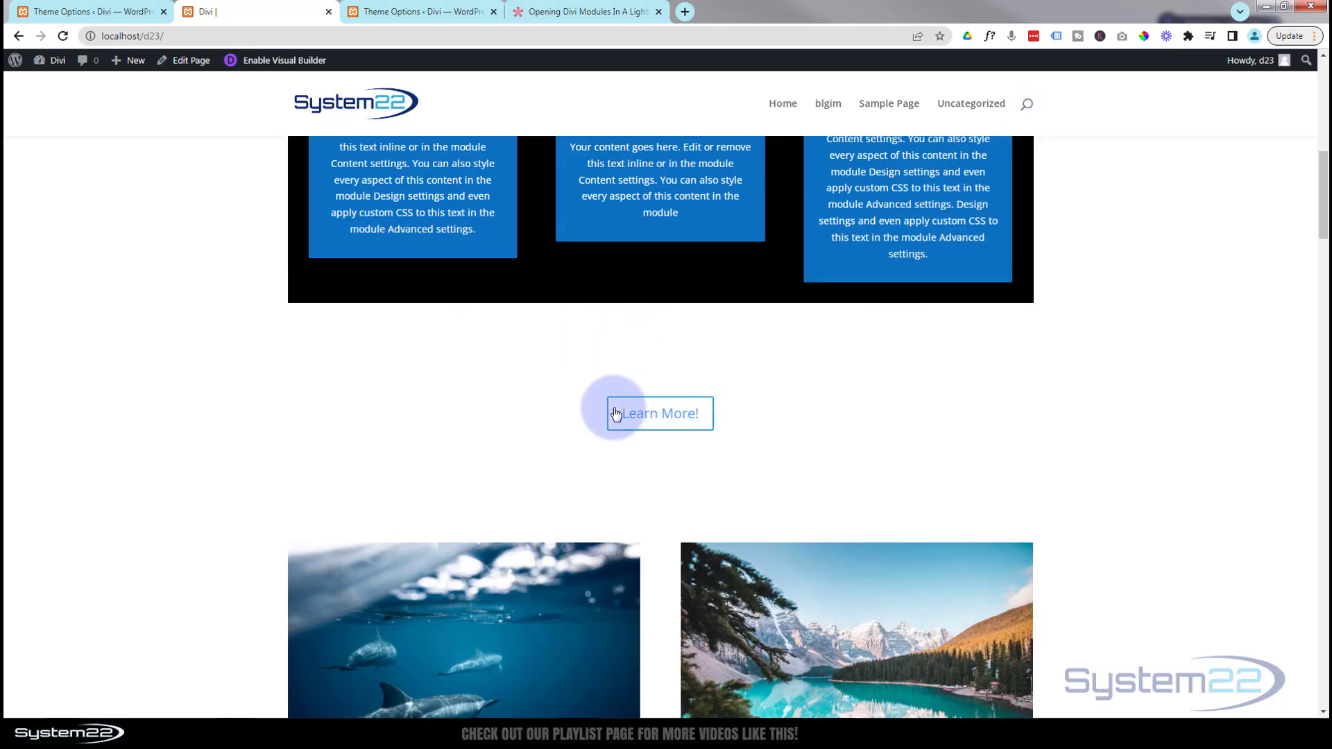
Step: Check the article's notes on the closing icon colour and additional lightbox classes, and return to the live page
click(569, 12)
drag(1323, 530, 1322, 628)
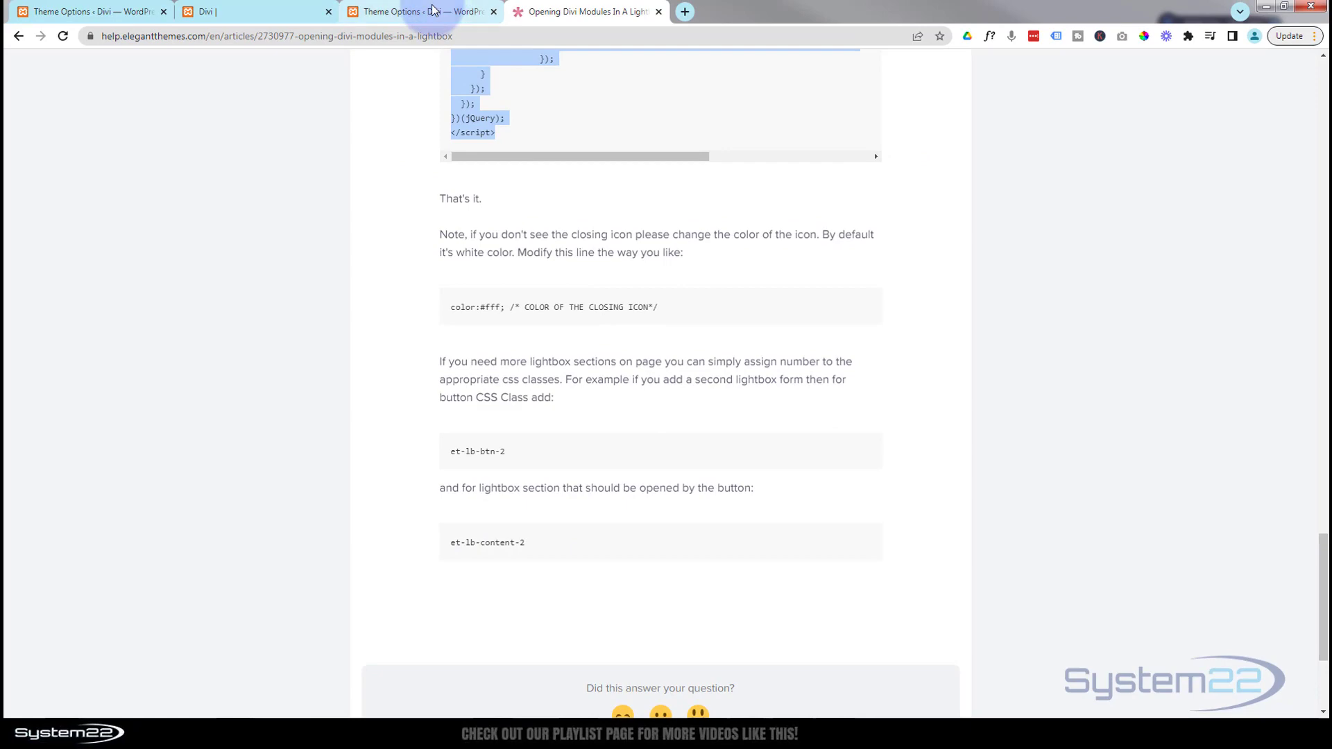
click(434, 10)
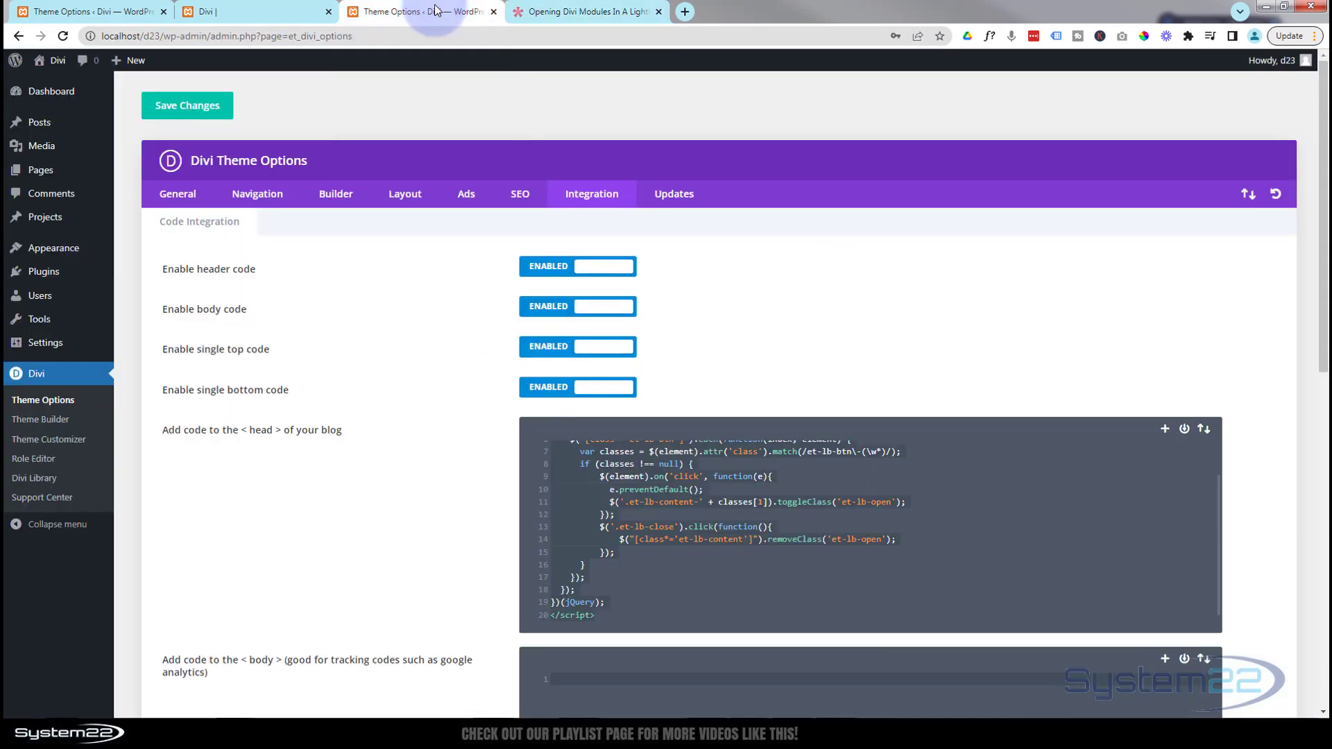
click(309, 11)
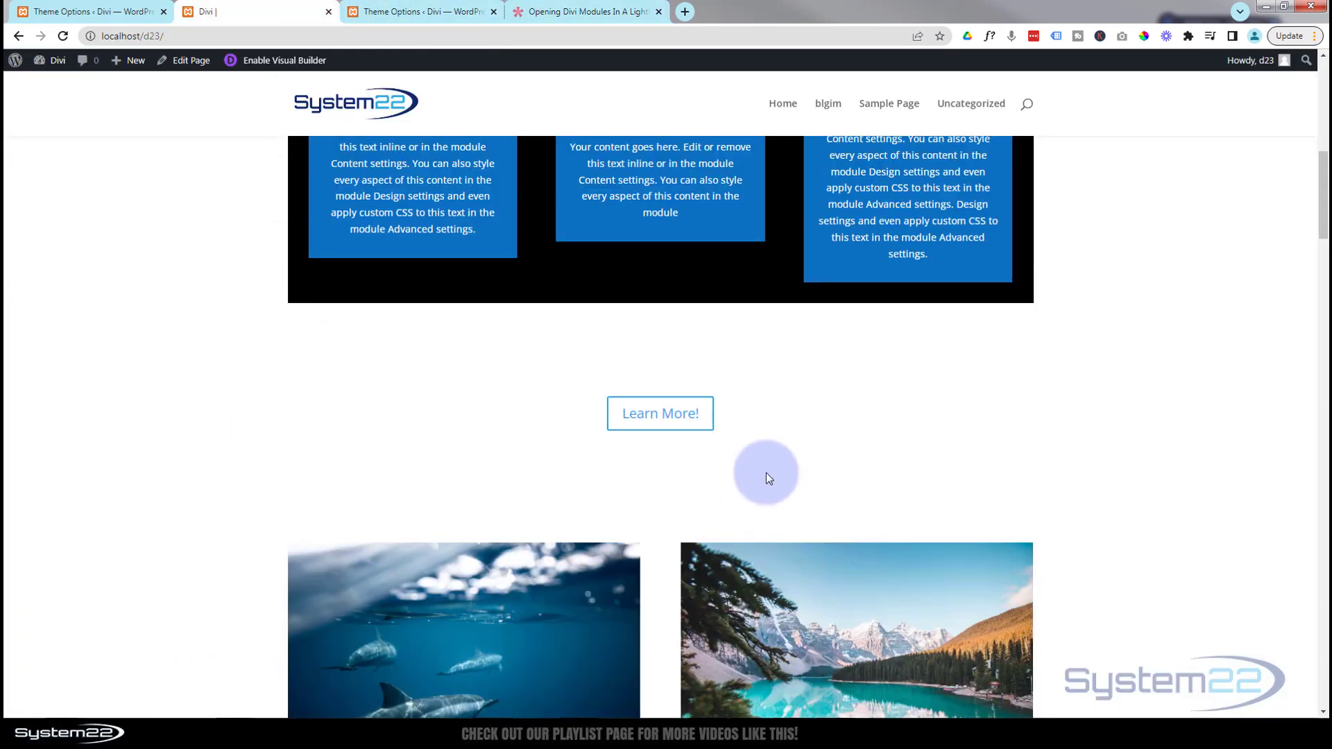
Step: Test the Learn More! button on the live page by opening and closing its lightbox three times
click(690, 425)
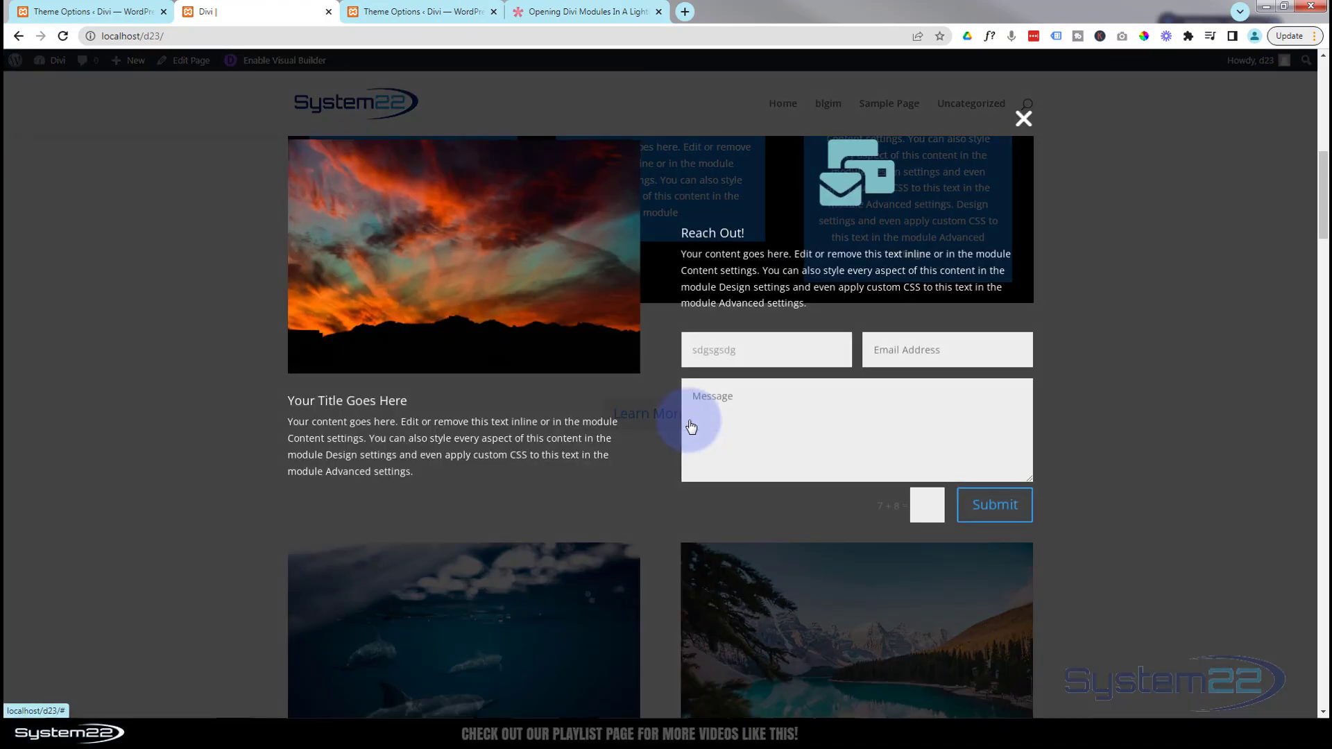
click(1023, 118)
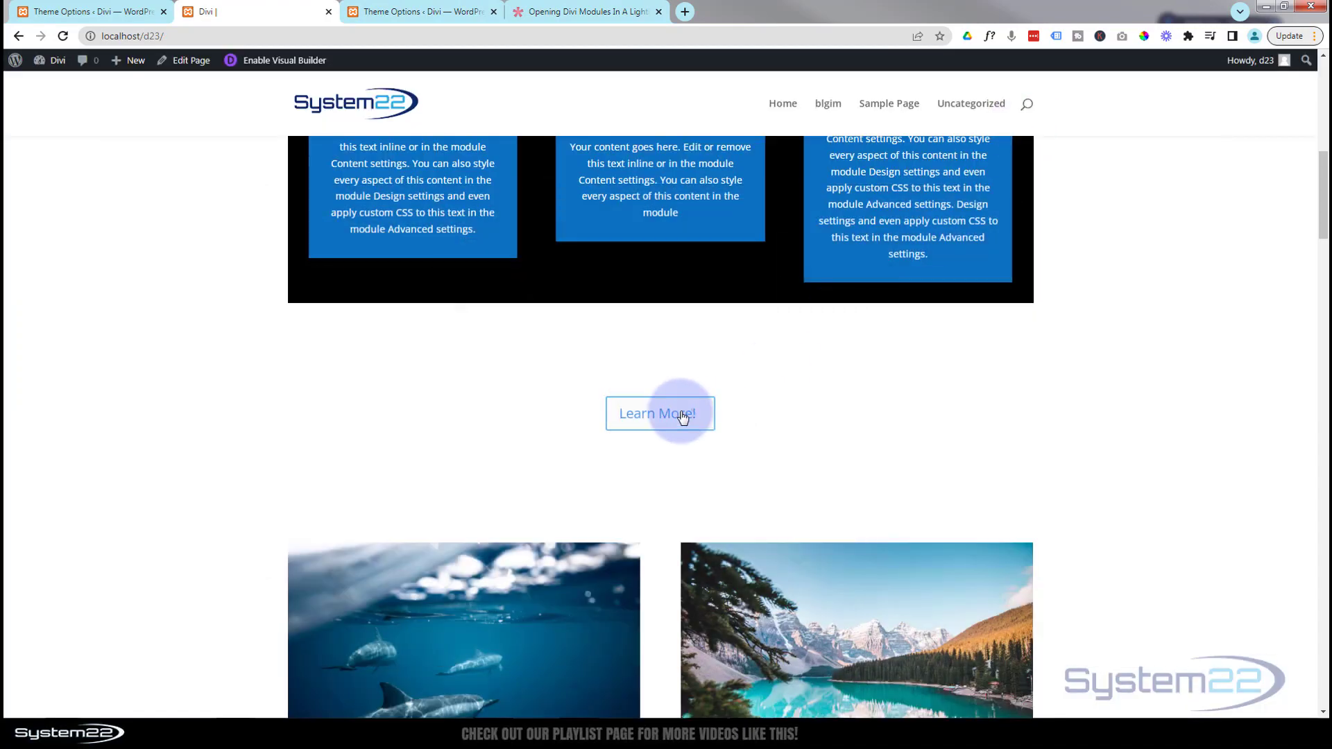
click(681, 416)
click(1025, 118)
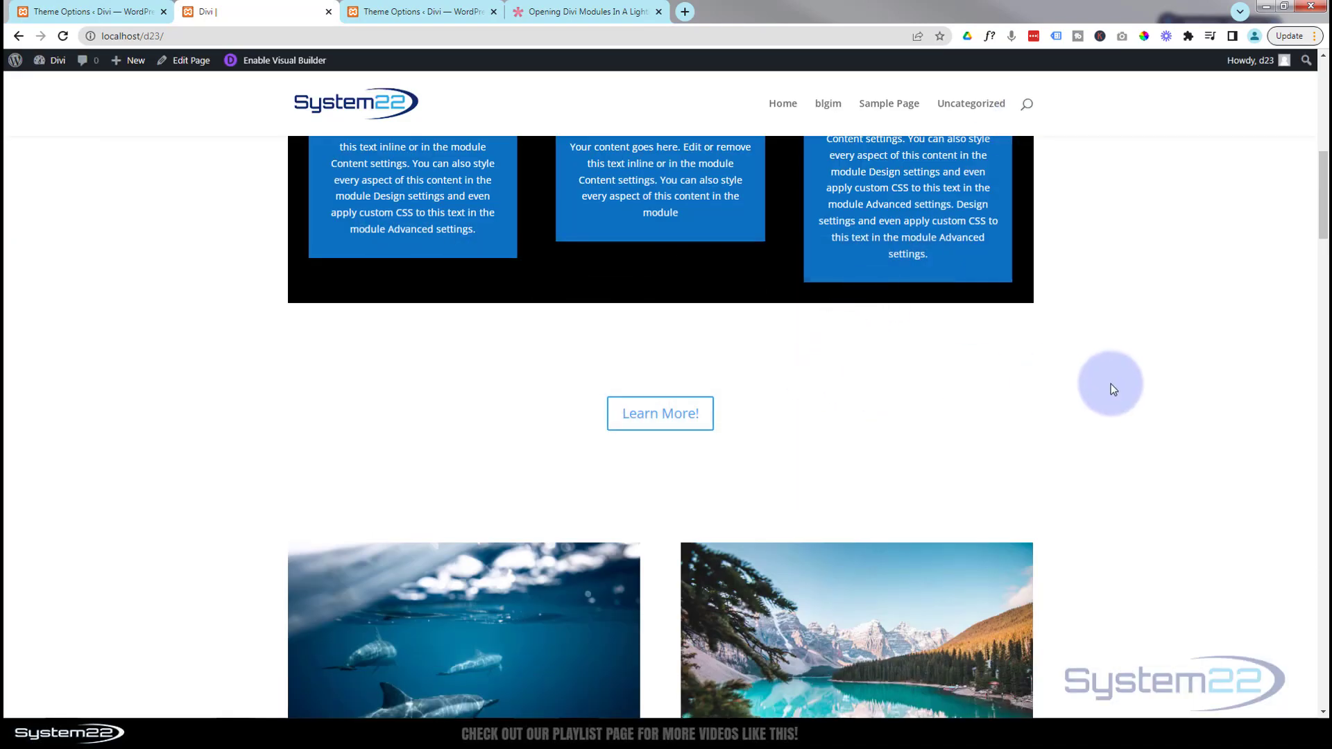
click(680, 418)
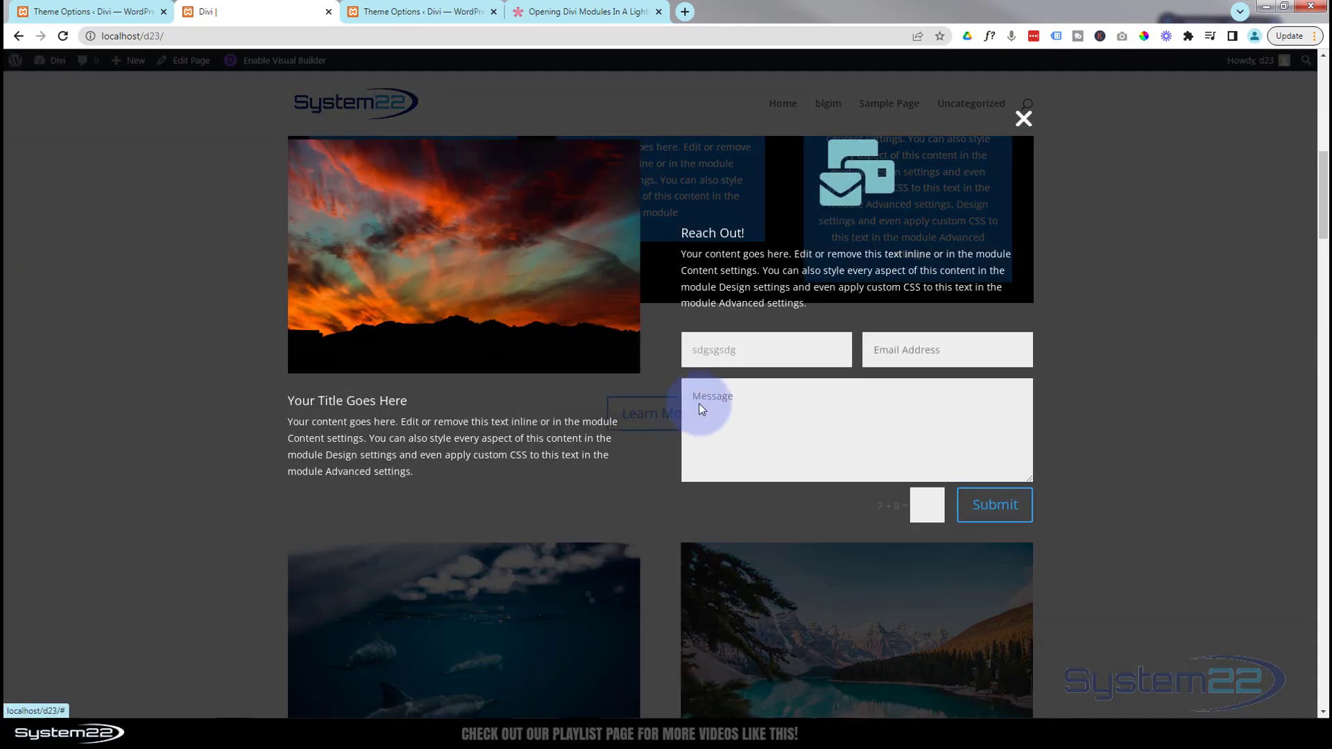
click(1025, 119)
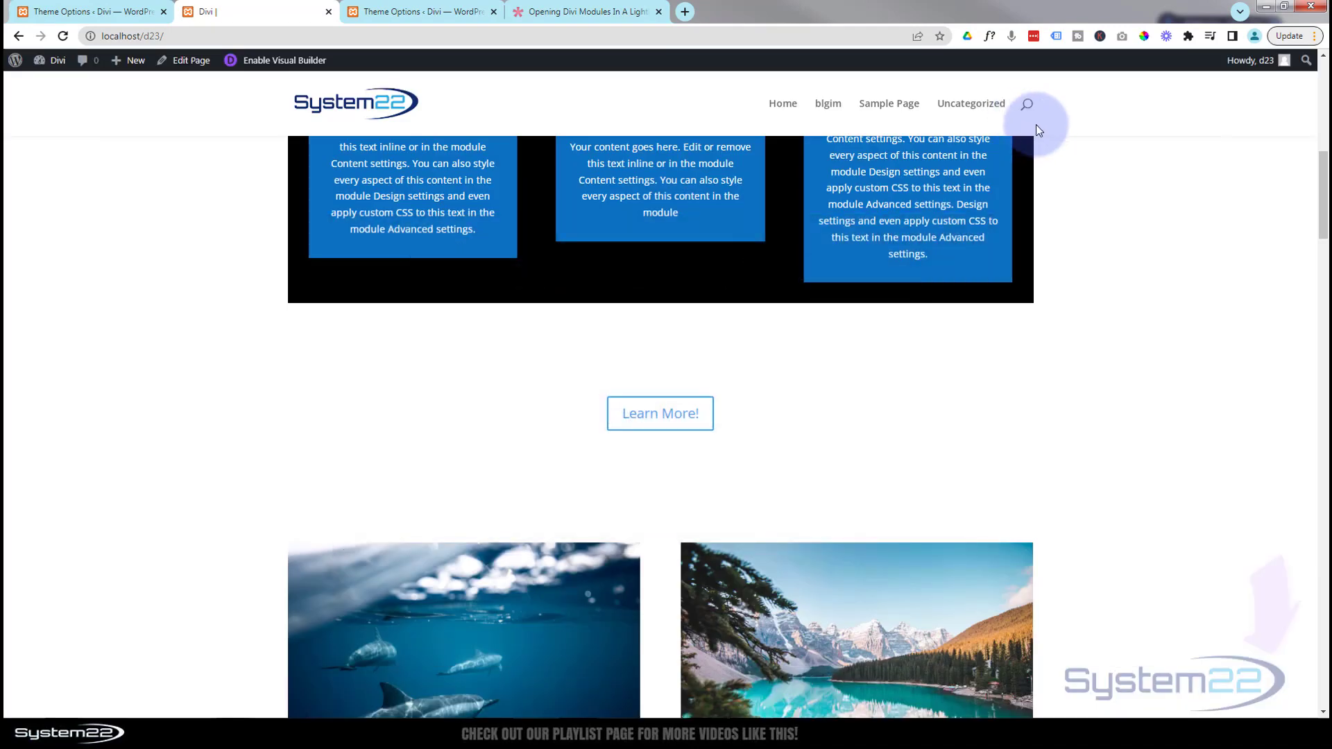
Step: Review the lightbox help article and the Divi Theme Options integration code, and return to the live page
click(551, 12)
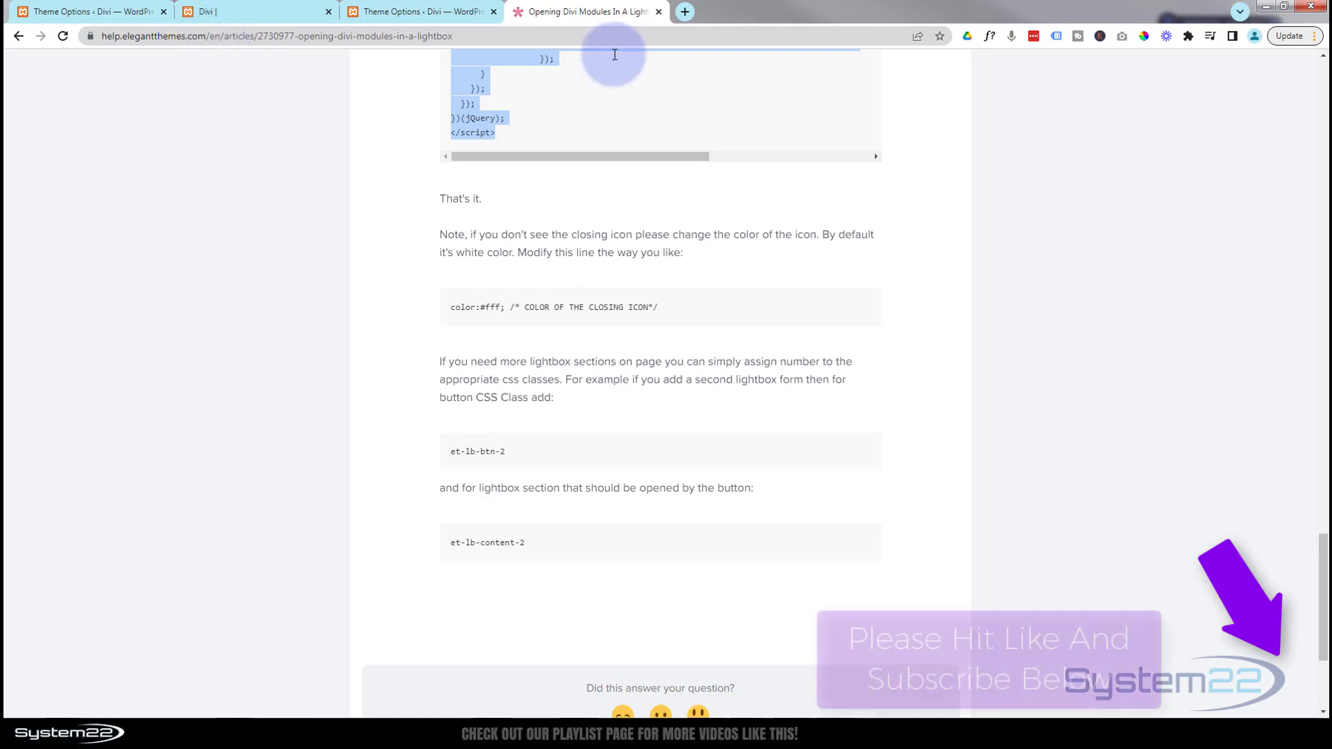
click(402, 12)
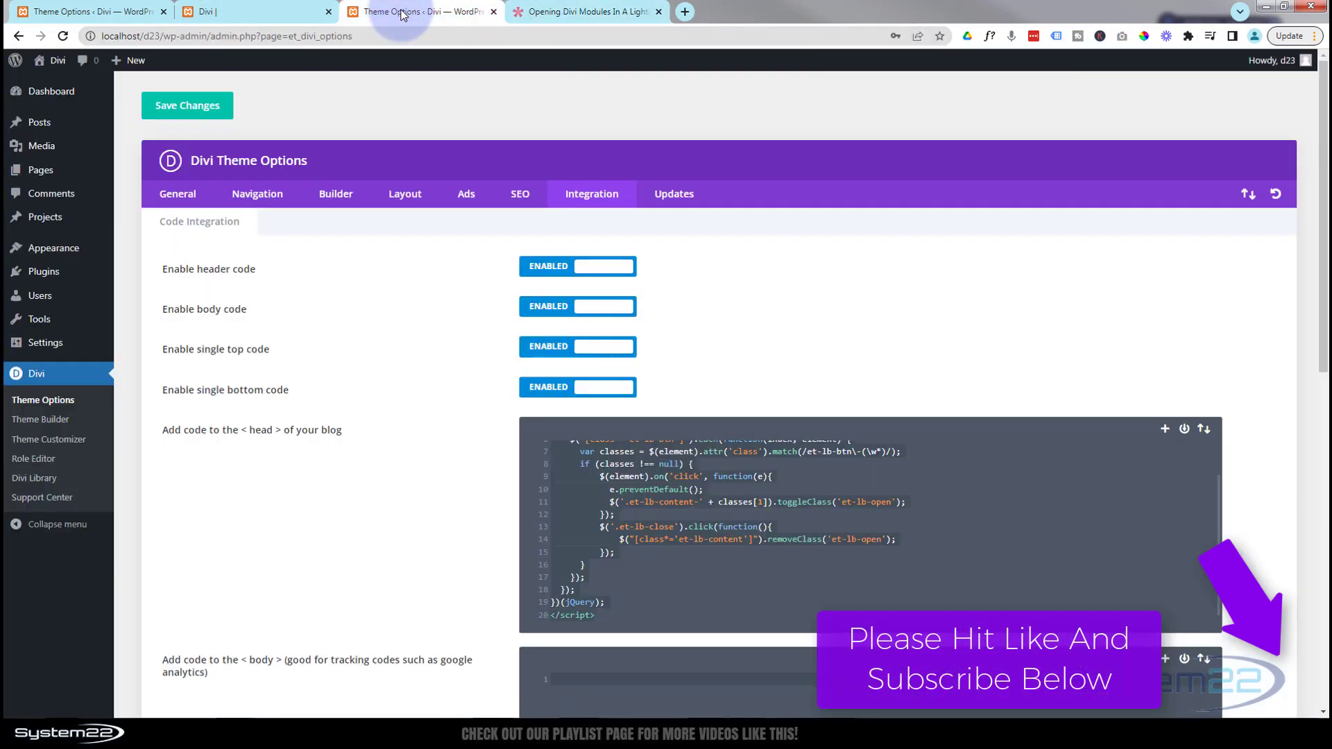
click(272, 8)
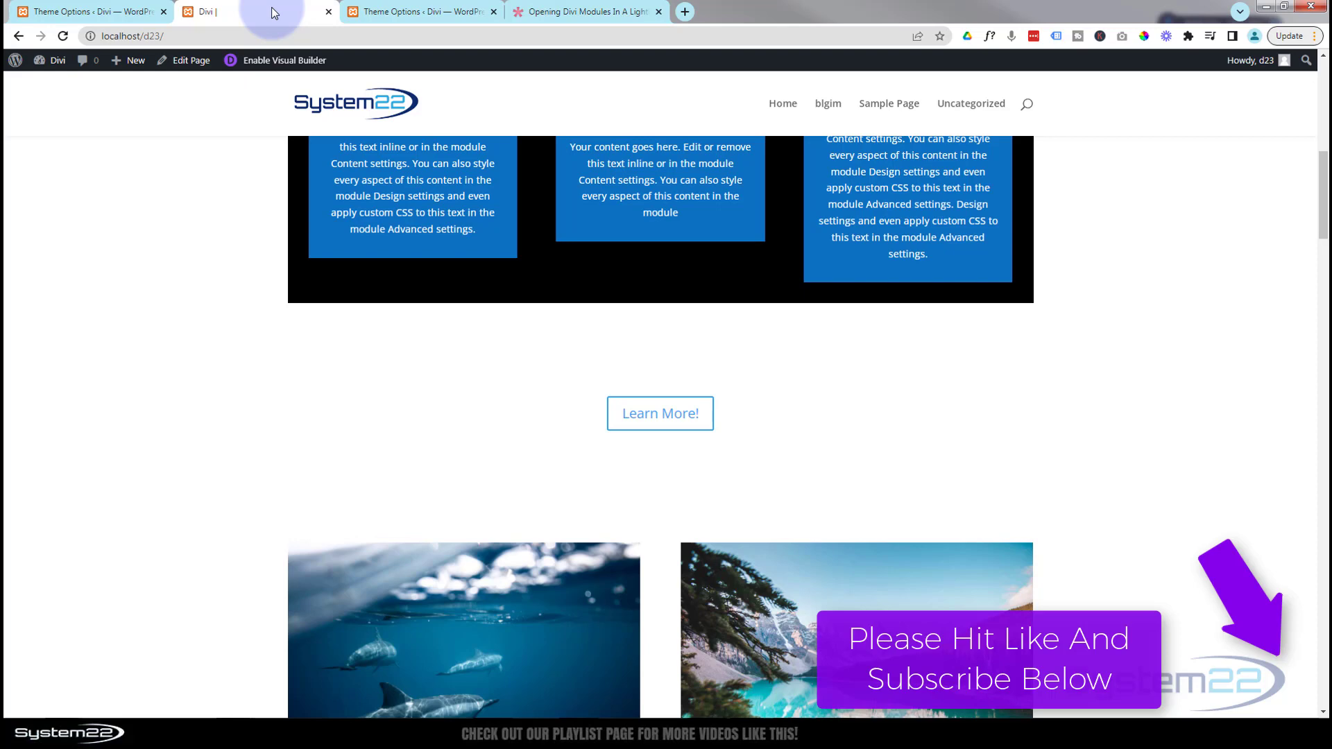
Step: Recheck the Learn More! lightbox on the live page by opening and closing it twice
click(662, 425)
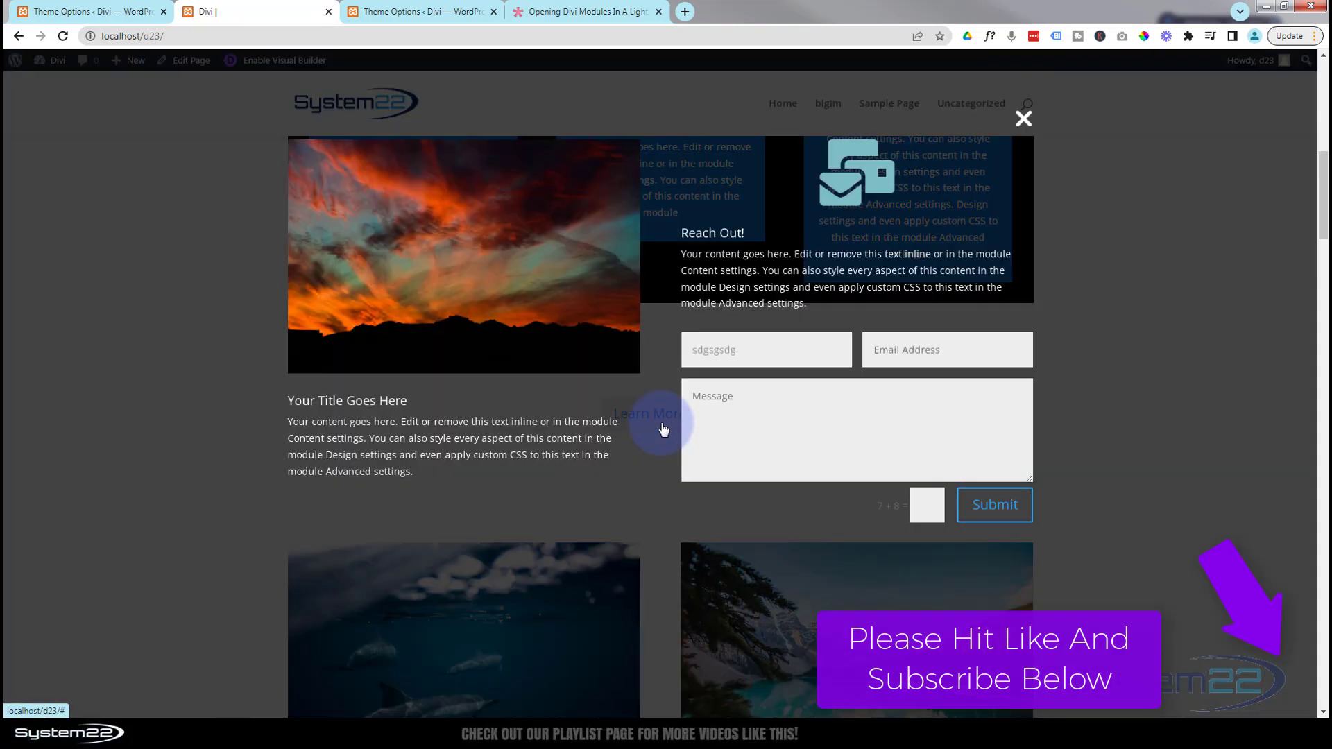
click(1024, 118)
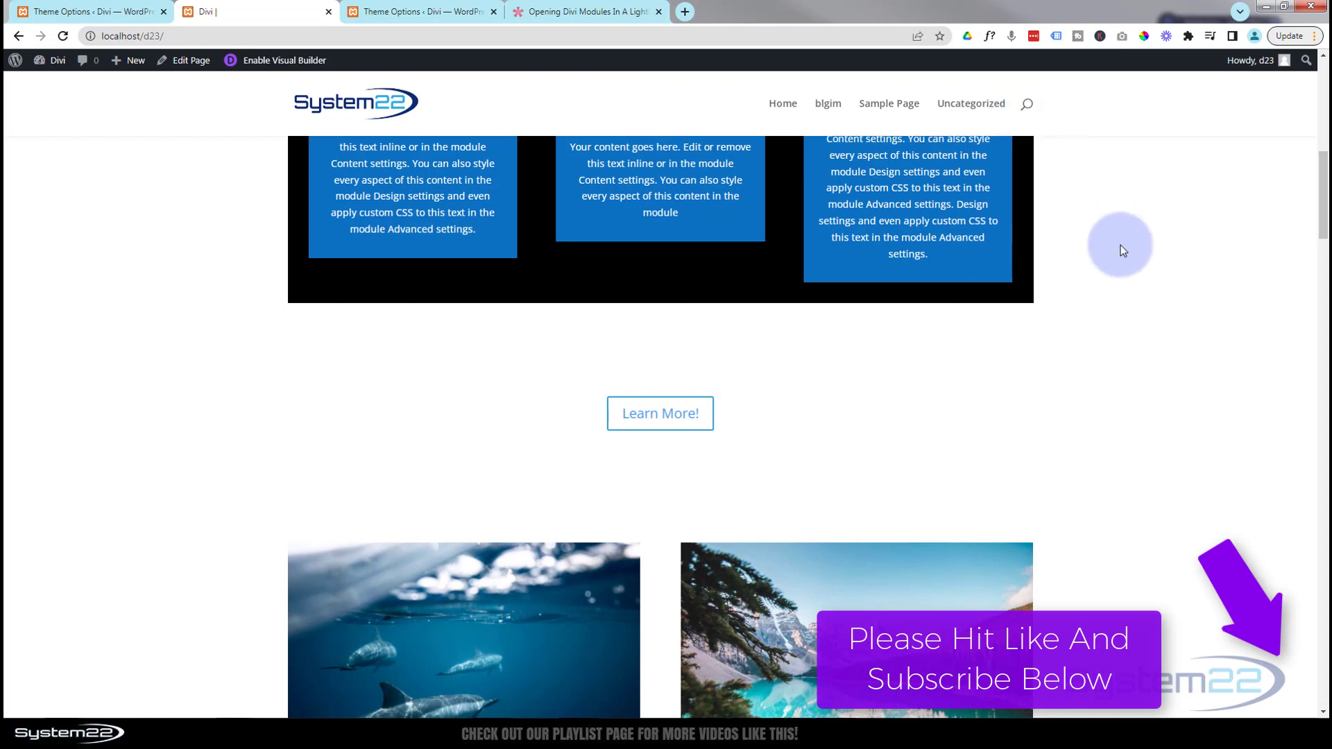
click(698, 417)
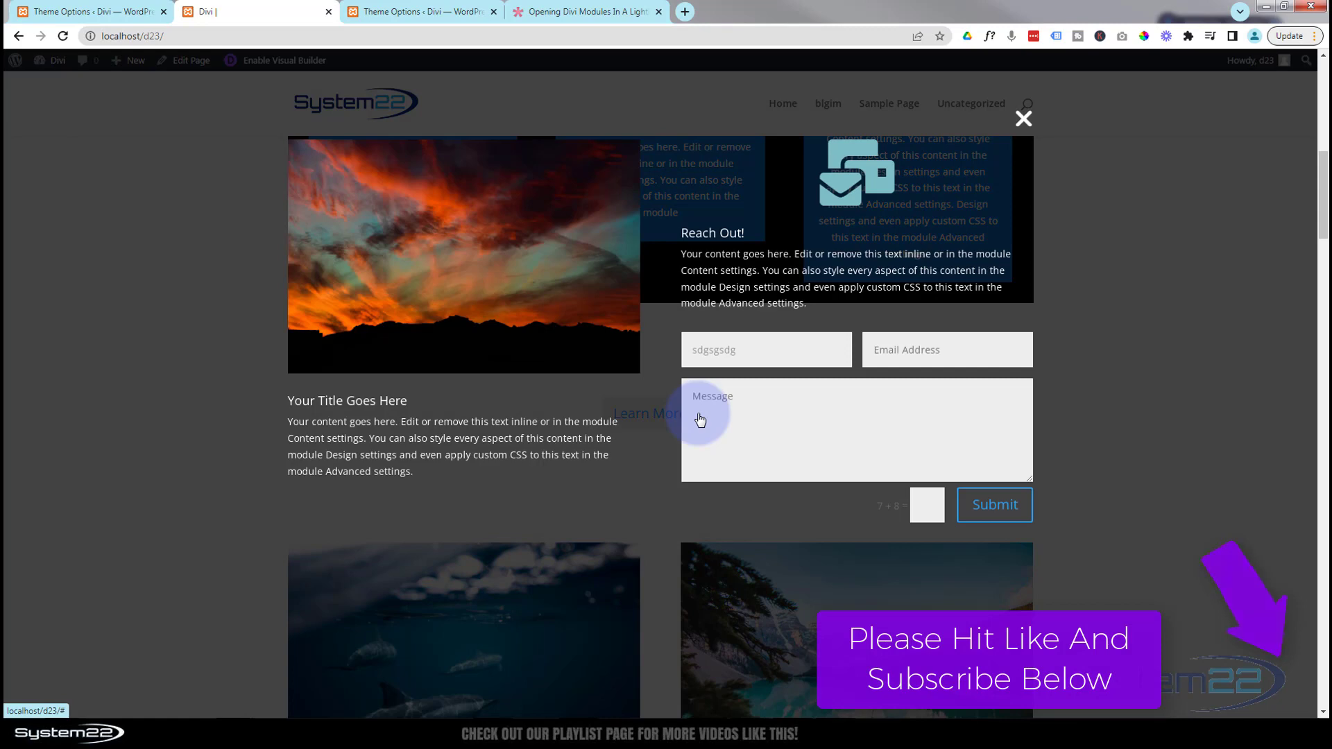
click(1026, 124)
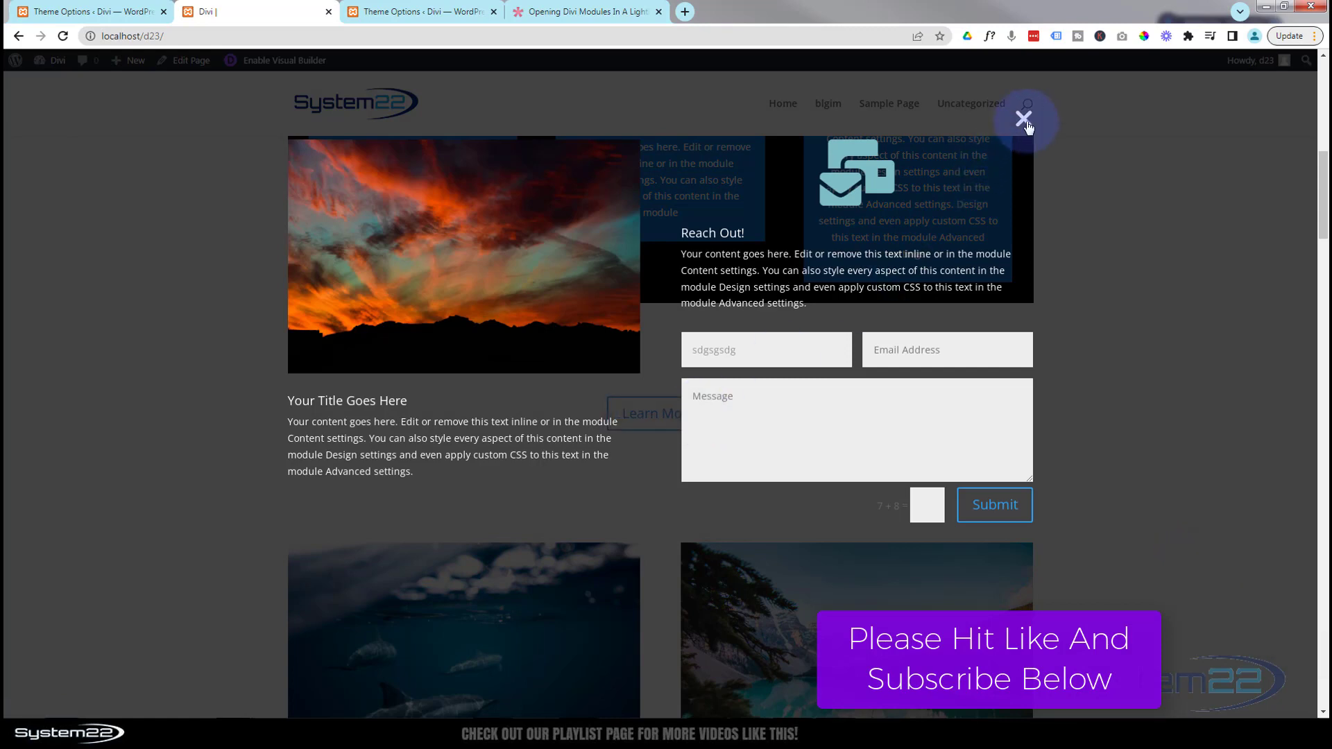